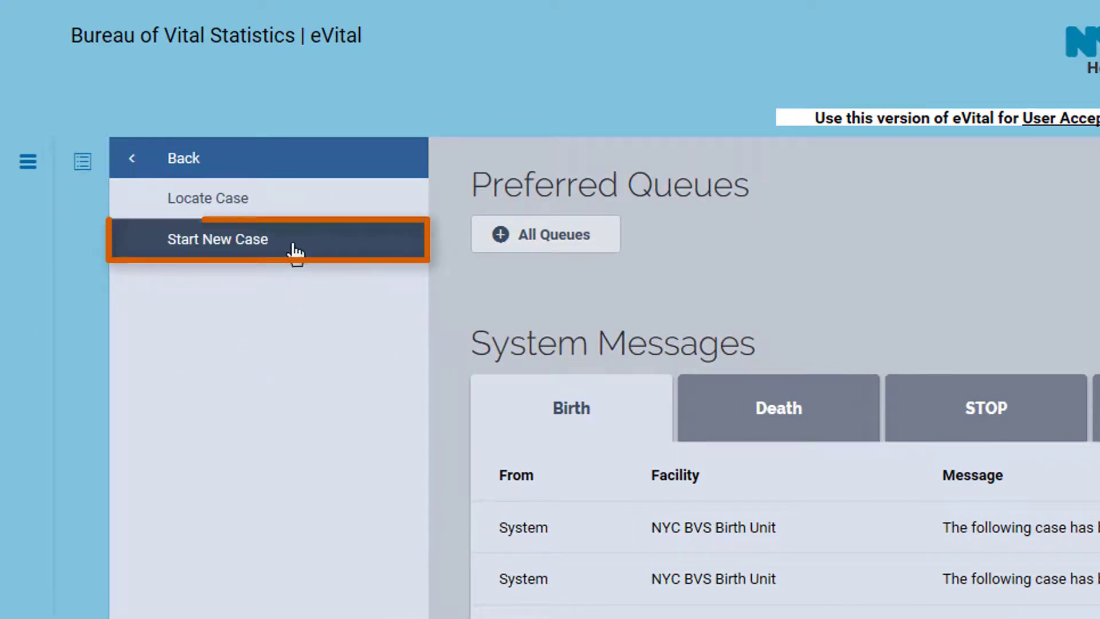
Start a new fetal death case and answer No to both heart beat and voluntary muscle movement
{"action": "left_click", "coordinate": [295, 250]}
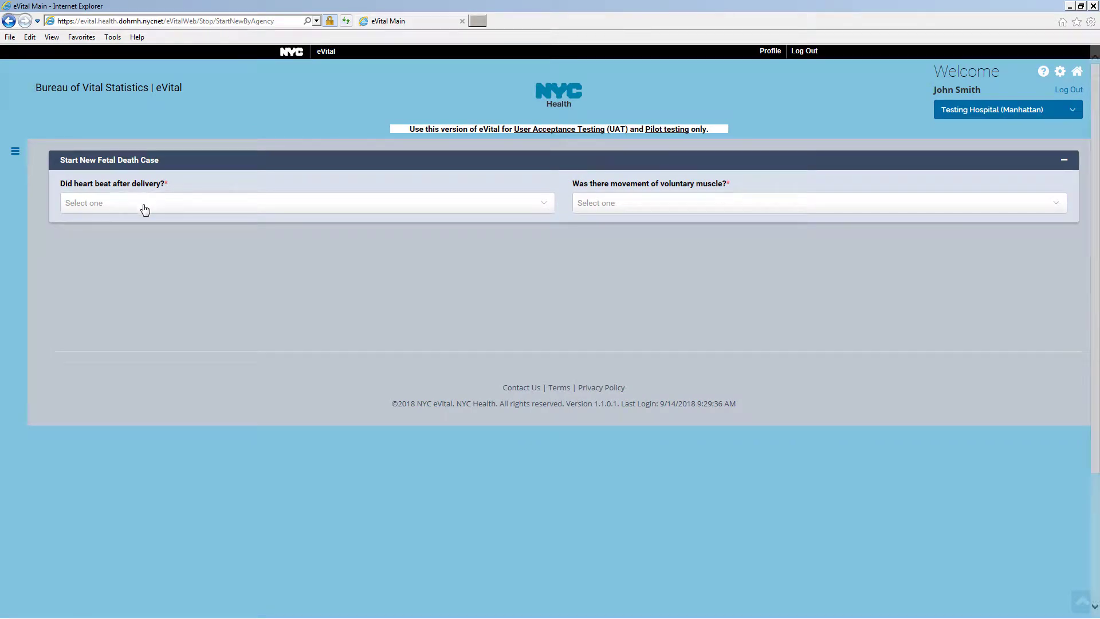
{"action": "left_click", "coordinate": [145, 207]}
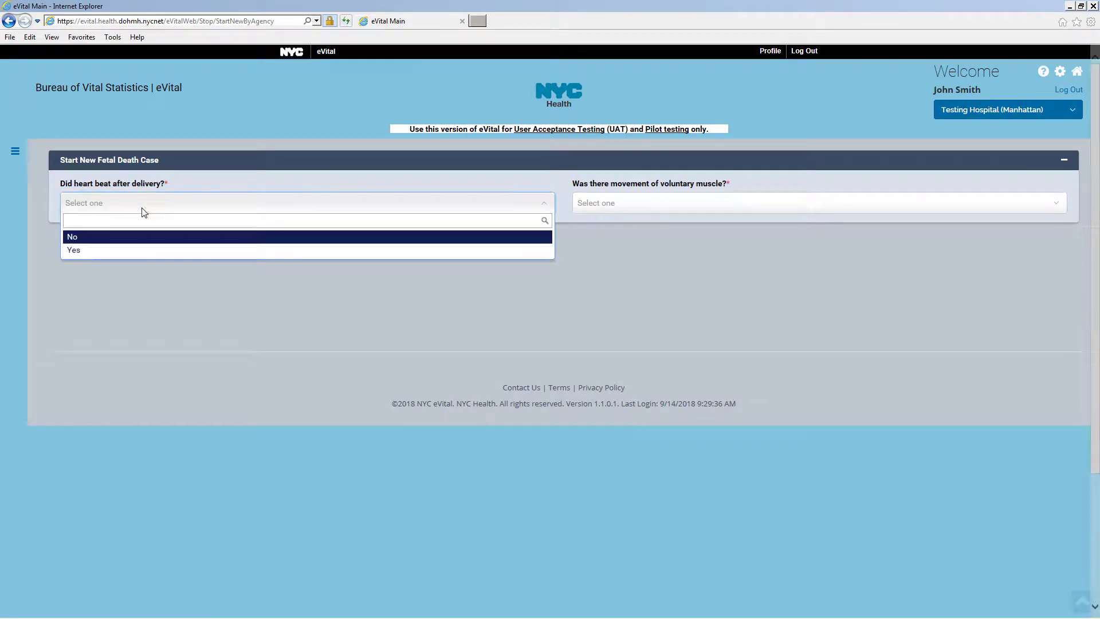
{"action": "left_click", "coordinate": [138, 238]}
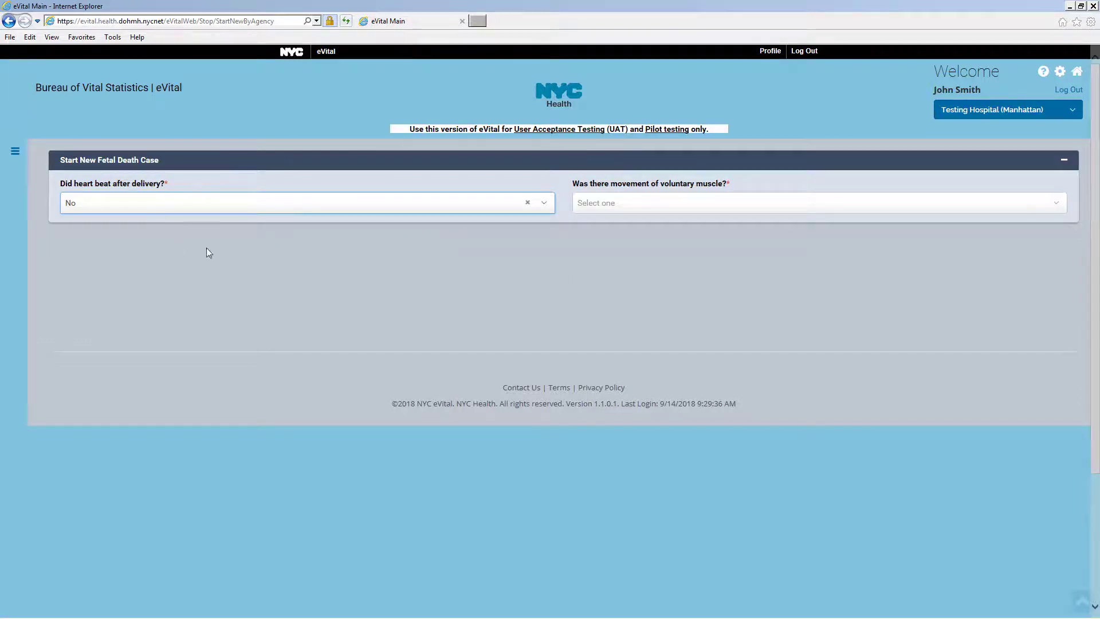
{"action": "left_click", "coordinate": [637, 209]}
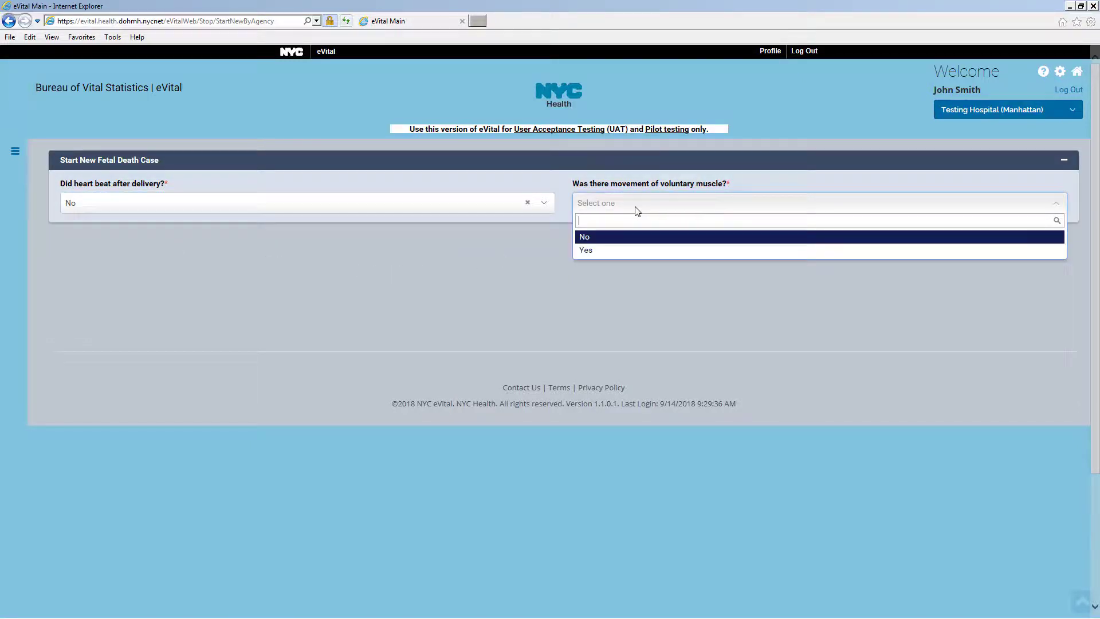
{"action": "left_click", "coordinate": [617, 240]}
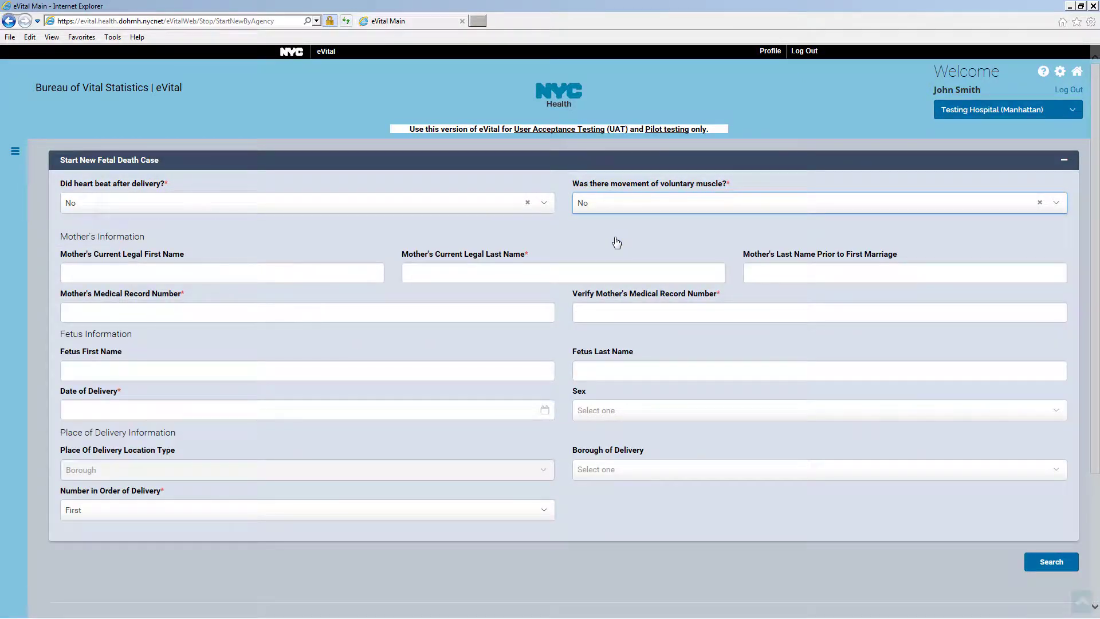
Briefly switch voluntary muscle movement to Yes, then set it back to No
{"action": "left_click", "coordinate": [612, 209]}
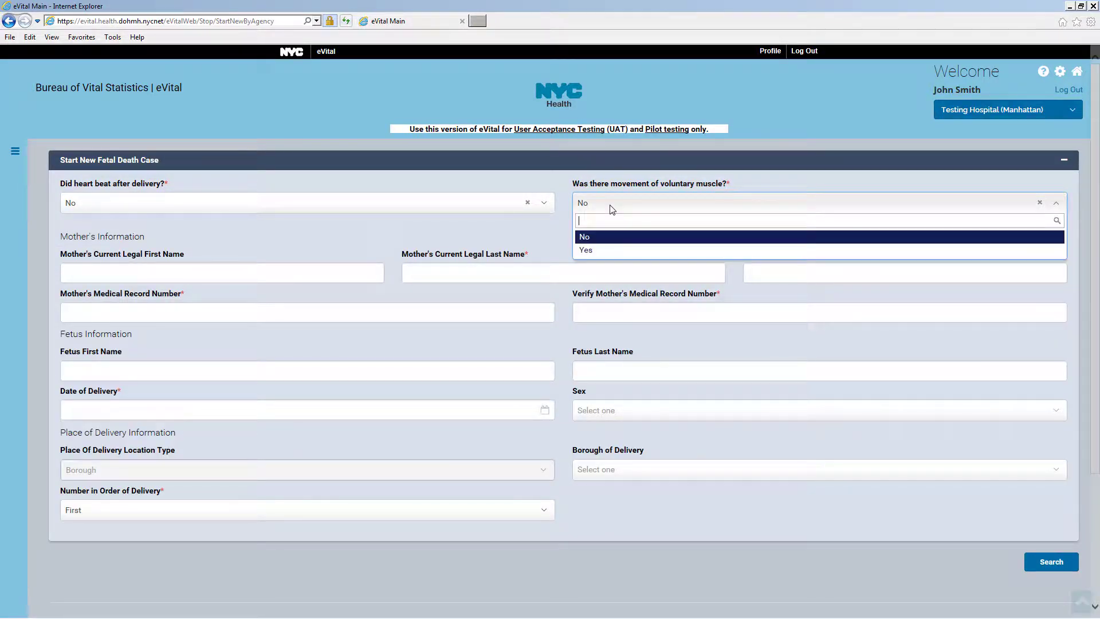
{"action": "left_click", "coordinate": [596, 250]}
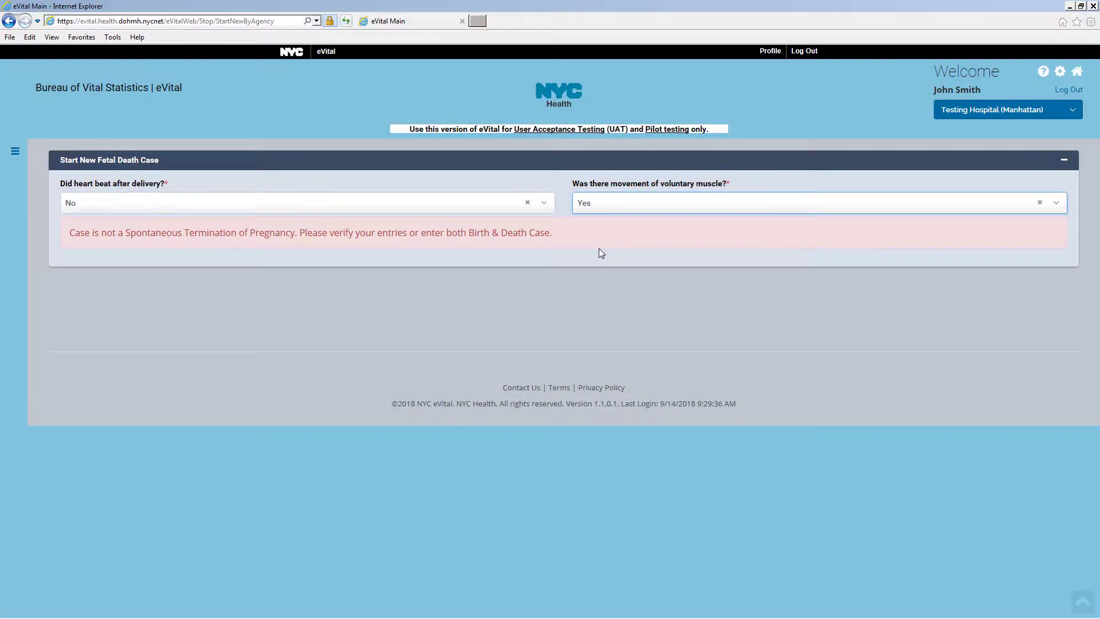
{"action": "left_click", "coordinate": [611, 210]}
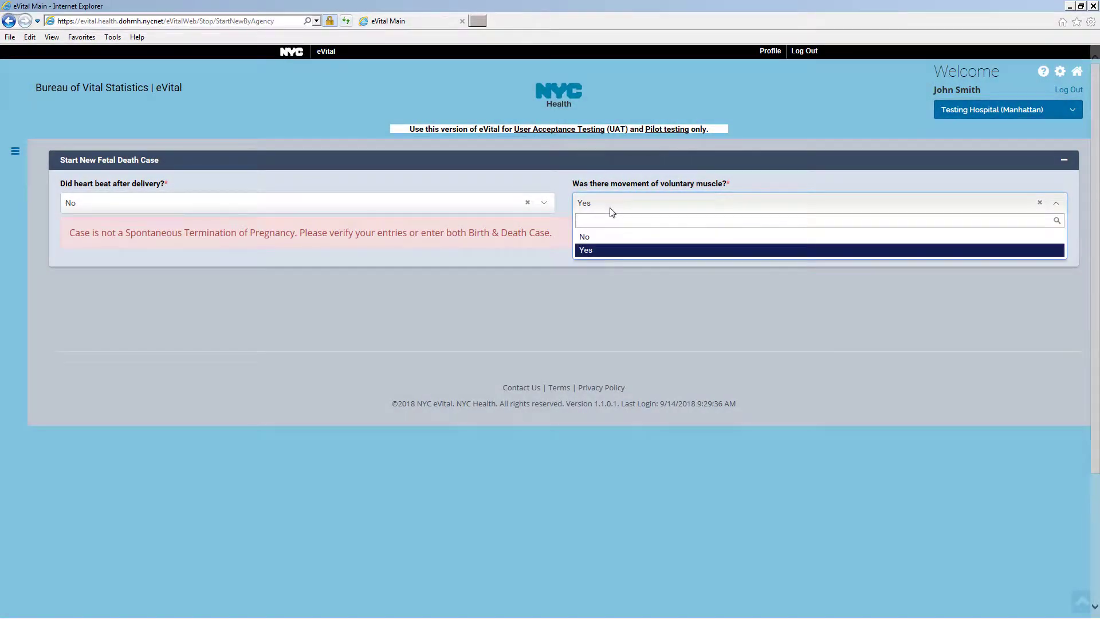
{"action": "left_click", "coordinate": [604, 238]}
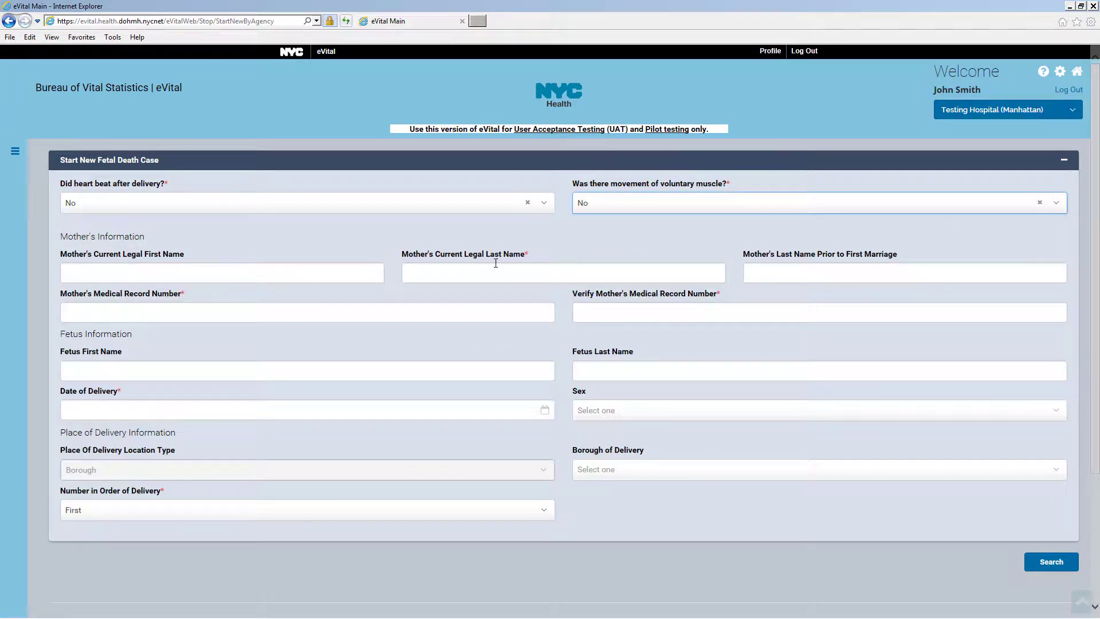
{"action": "left_click", "coordinate": [476, 274]}
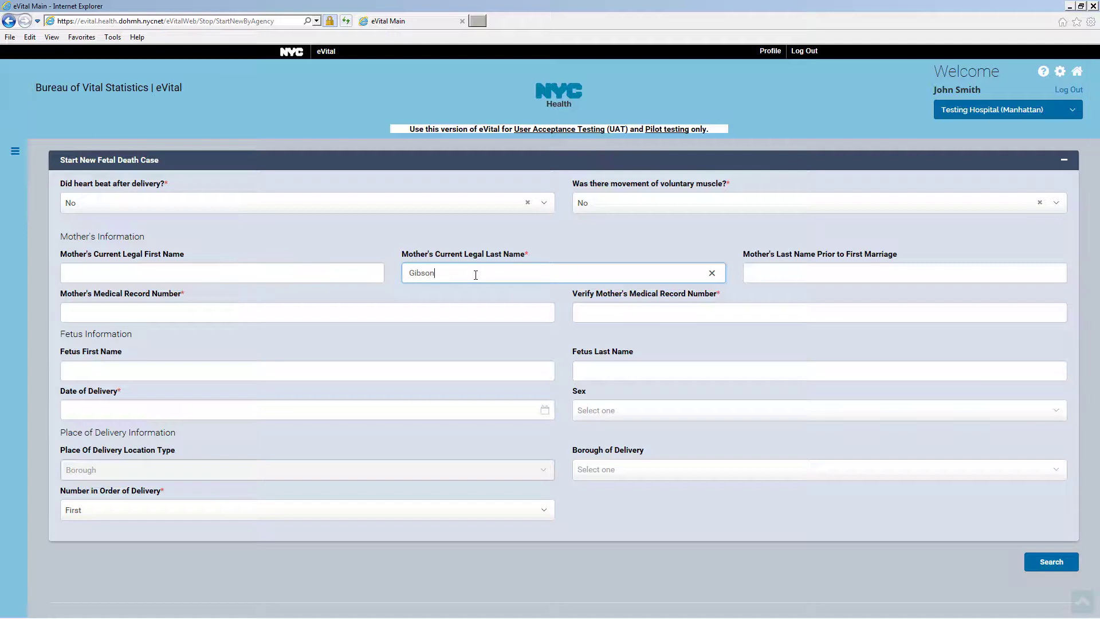
Enter the mother's last name and her medical record number, then re-enter it to verify
{"action": "left_click", "coordinate": [258, 314]}
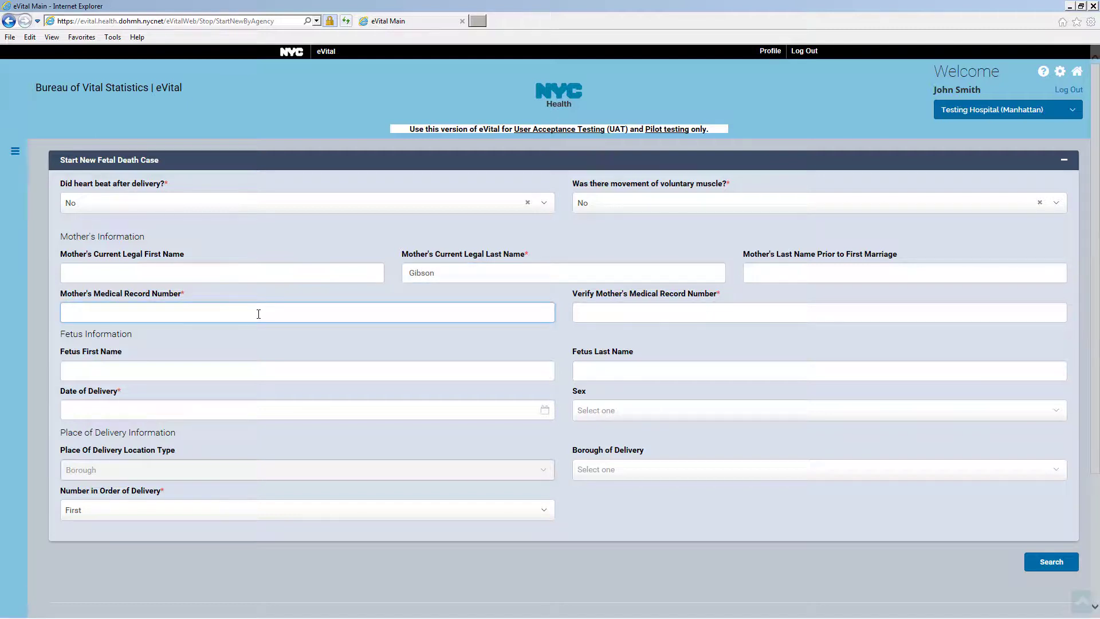
{"action": "type", "text": "1921"}
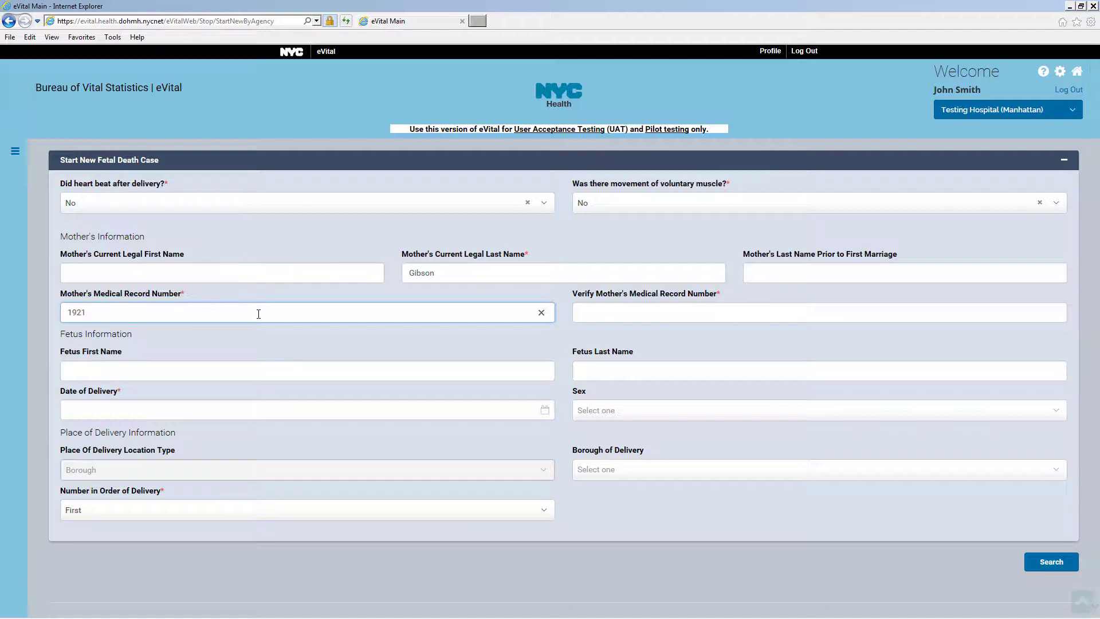
{"action": "left_click", "coordinate": [607, 315]}
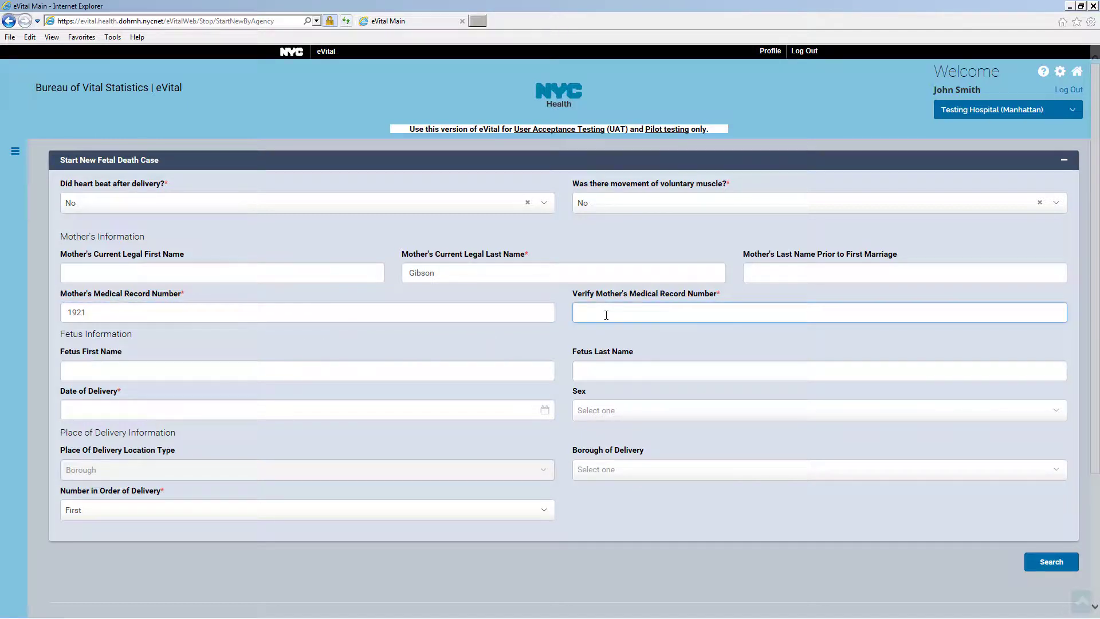
{"action": "type", "text": "1921"}
Set the delivery date to Sep-14-2018, search for matches, and create a new case
{"action": "left_click", "coordinate": [253, 411]}
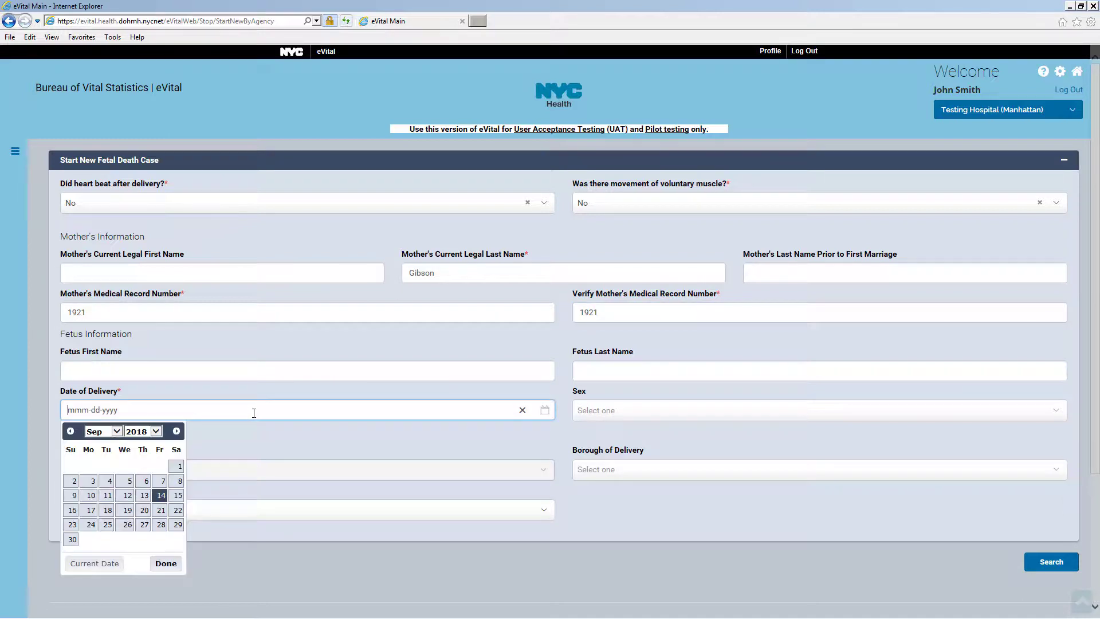
{"action": "left_click", "coordinate": [160, 496]}
{"action": "left_click", "coordinate": [160, 496]}
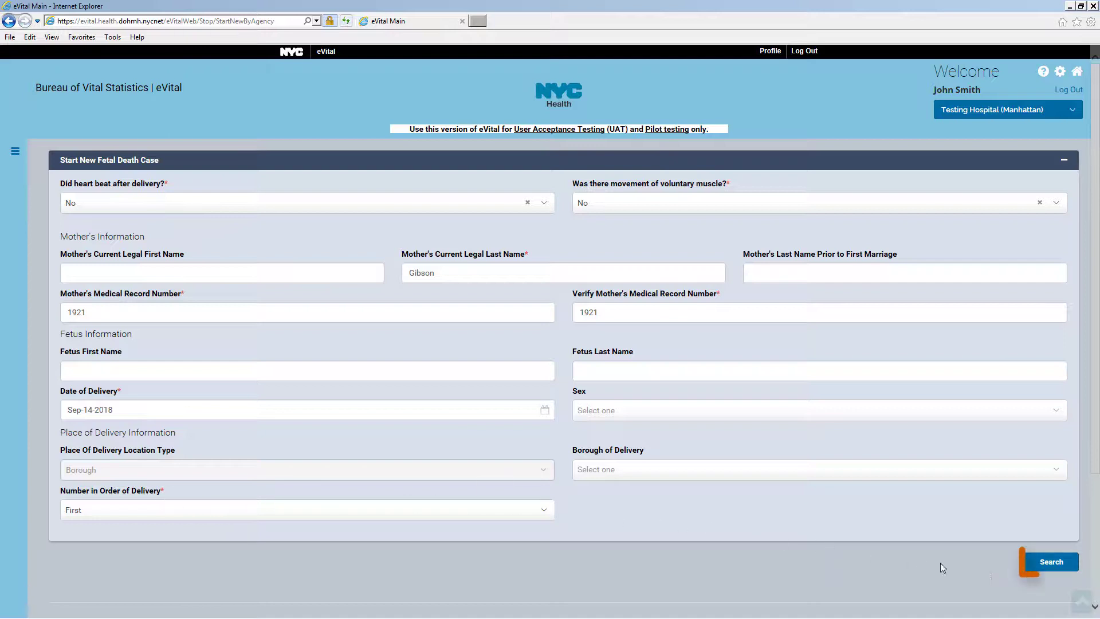
{"action": "left_click", "coordinate": [1051, 562]}
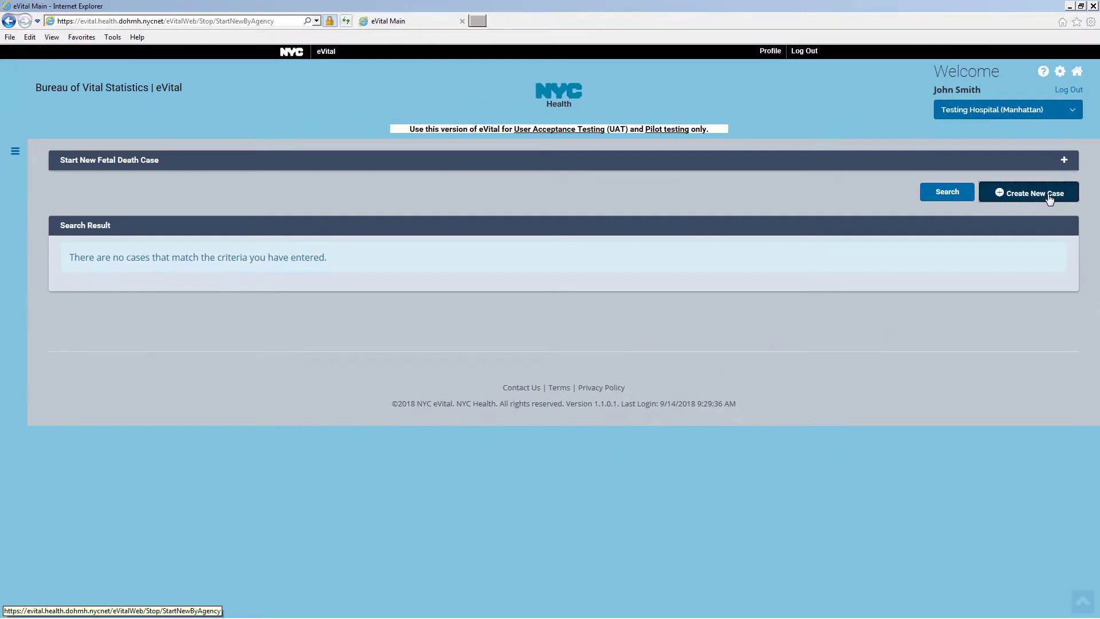
{"action": "left_click", "coordinate": [1049, 199]}
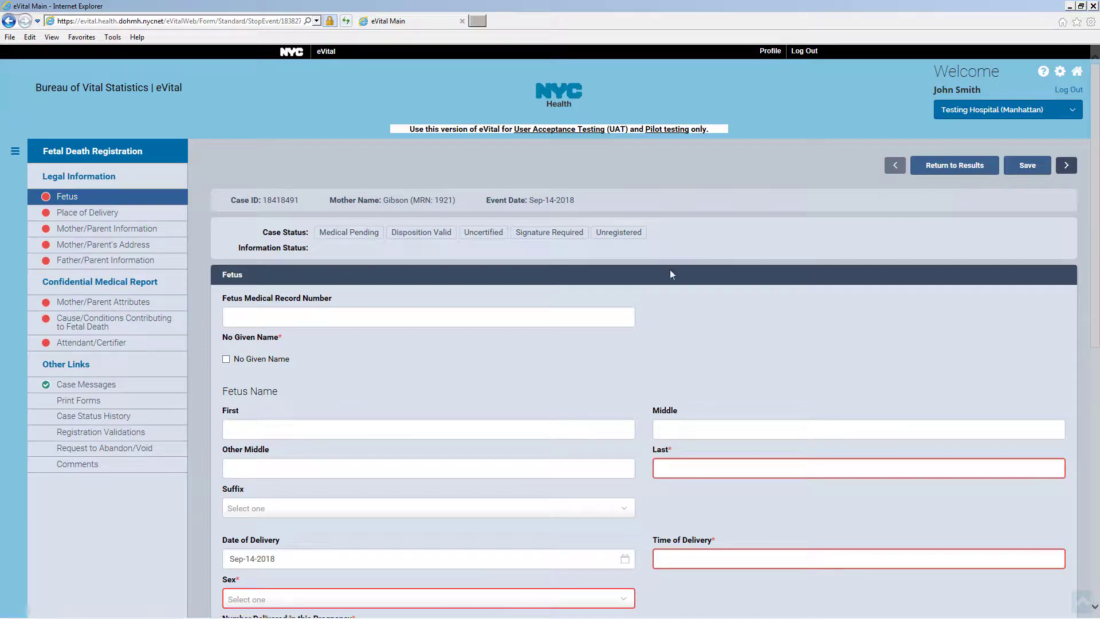
Enter the fetus medical record number, leaving No Given Name unchecked
{"action": "left_click", "coordinate": [271, 316]}
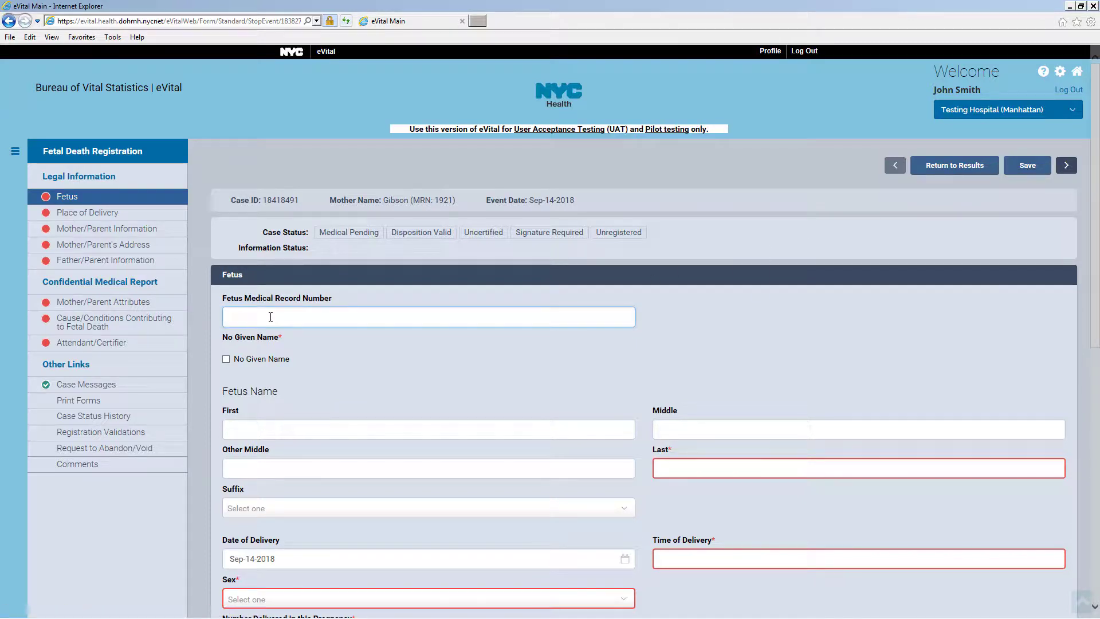
{"action": "type", "text": "1833"}
{"action": "left_click", "coordinate": [226, 359]}
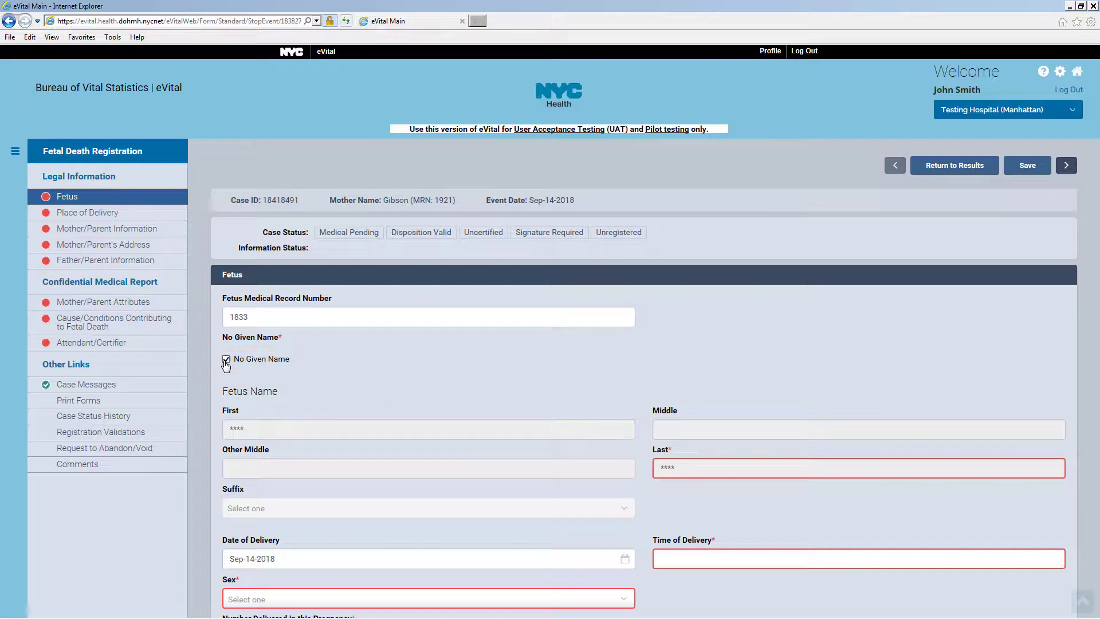
{"action": "left_click", "coordinate": [226, 361]}
Fill in the fetus's first, middle and last names
{"action": "left_click", "coordinate": [249, 424]}
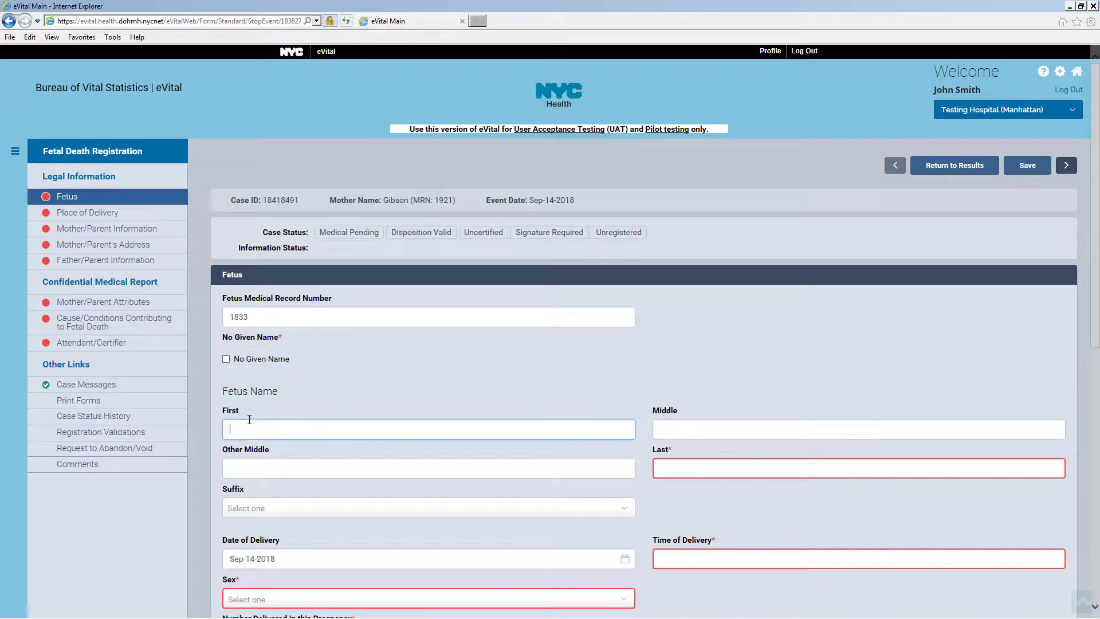
{"action": "left_click", "coordinate": [664, 430]}
{"action": "type", "text": "r"}
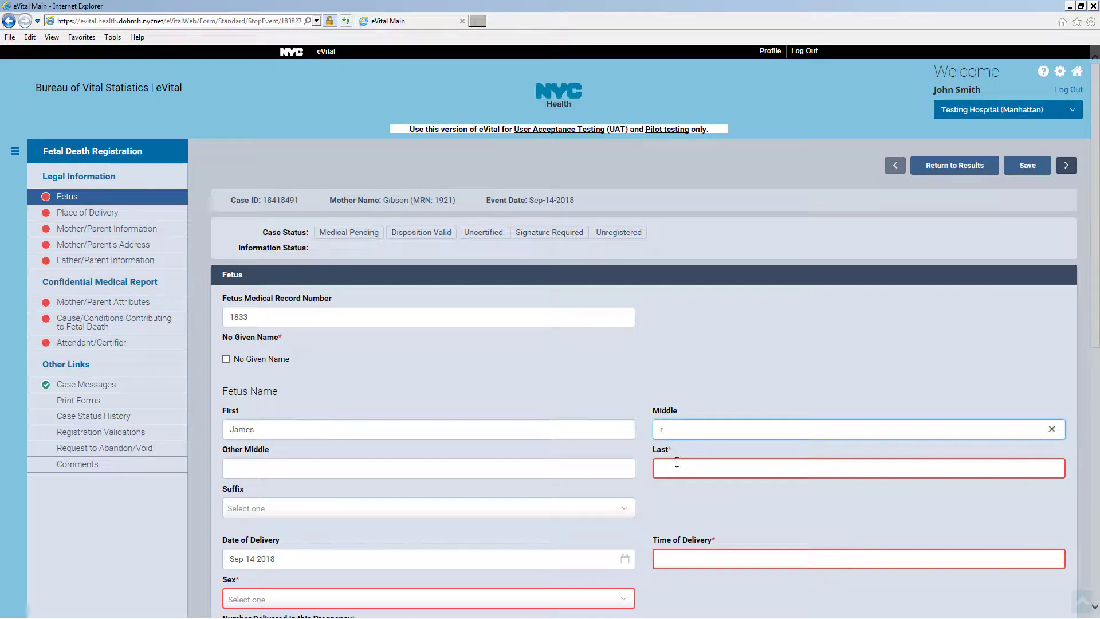
{"action": "left_click", "coordinate": [676, 465]}
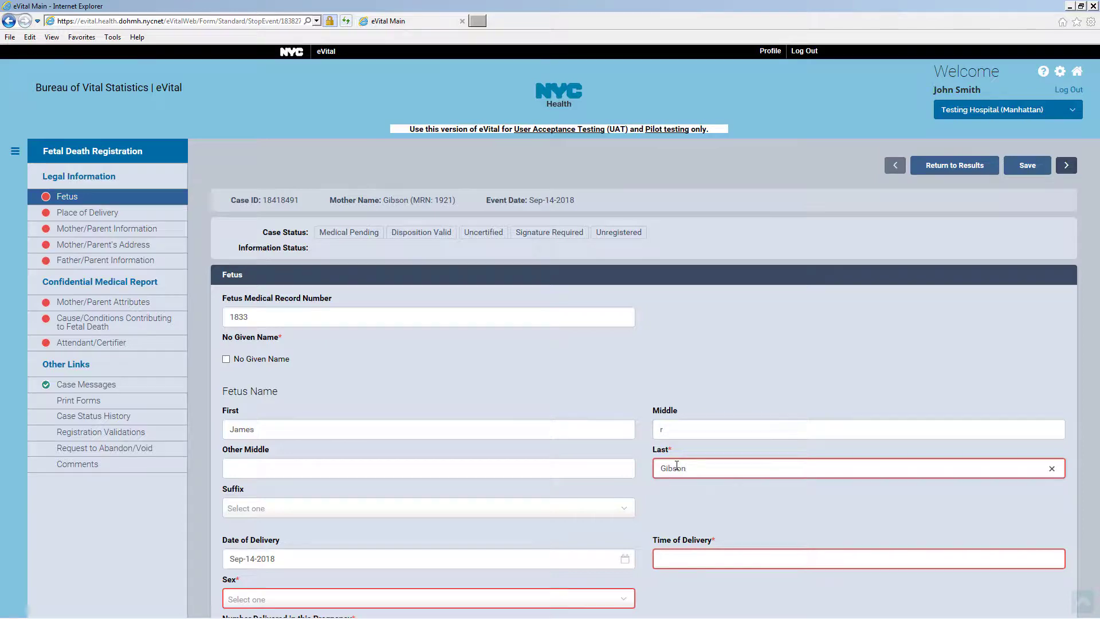
{"action": "scroll", "coordinate": [676, 466], "scroll_direction": "down", "scroll_amount": 5}
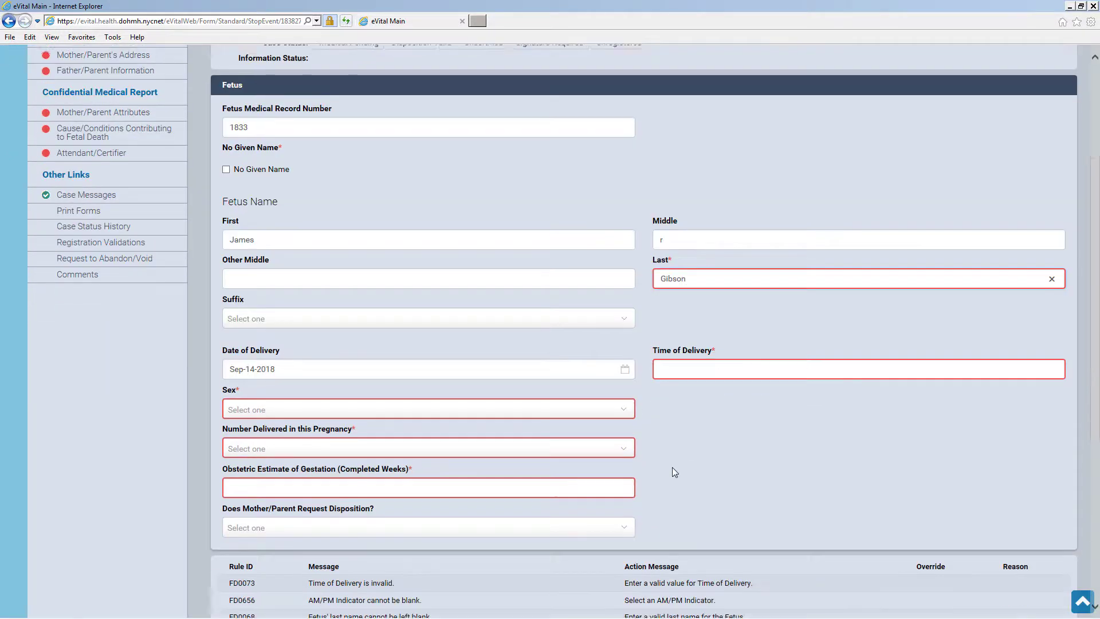
Set the fetus's sex to Male and number delivered to Single
{"action": "left_click", "coordinate": [626, 347]}
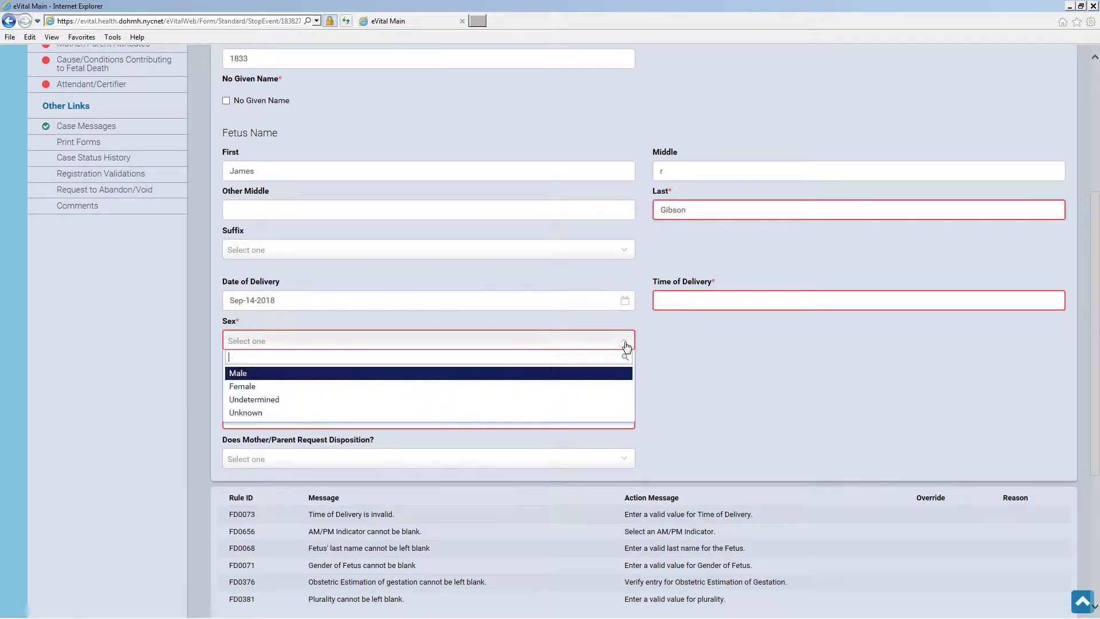
{"action": "left_click", "coordinate": [608, 377]}
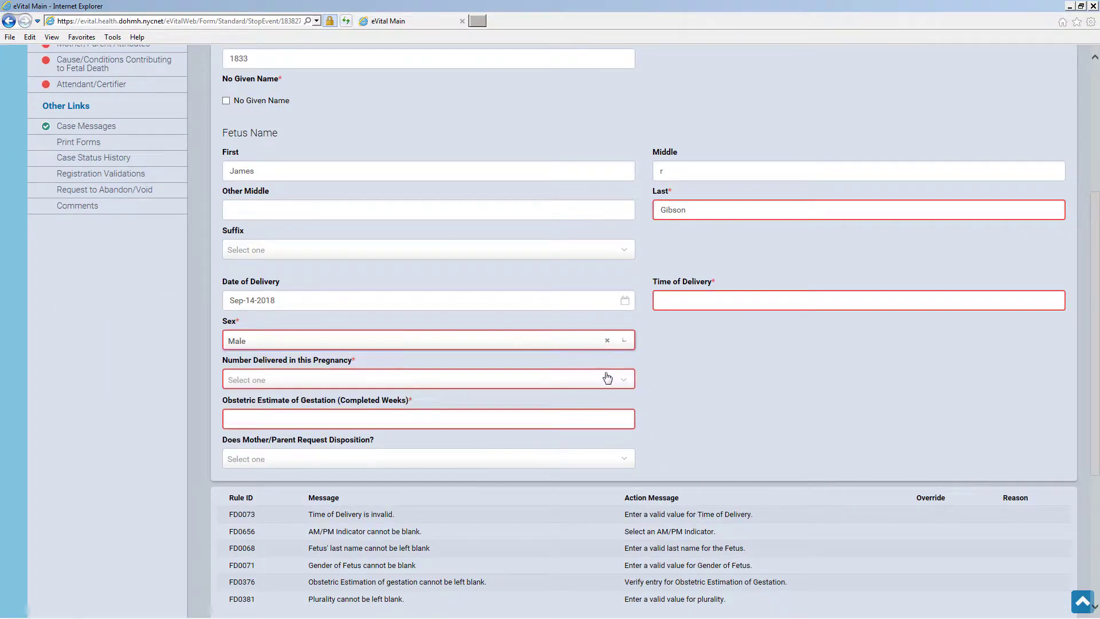
{"action": "left_click", "coordinate": [598, 385]}
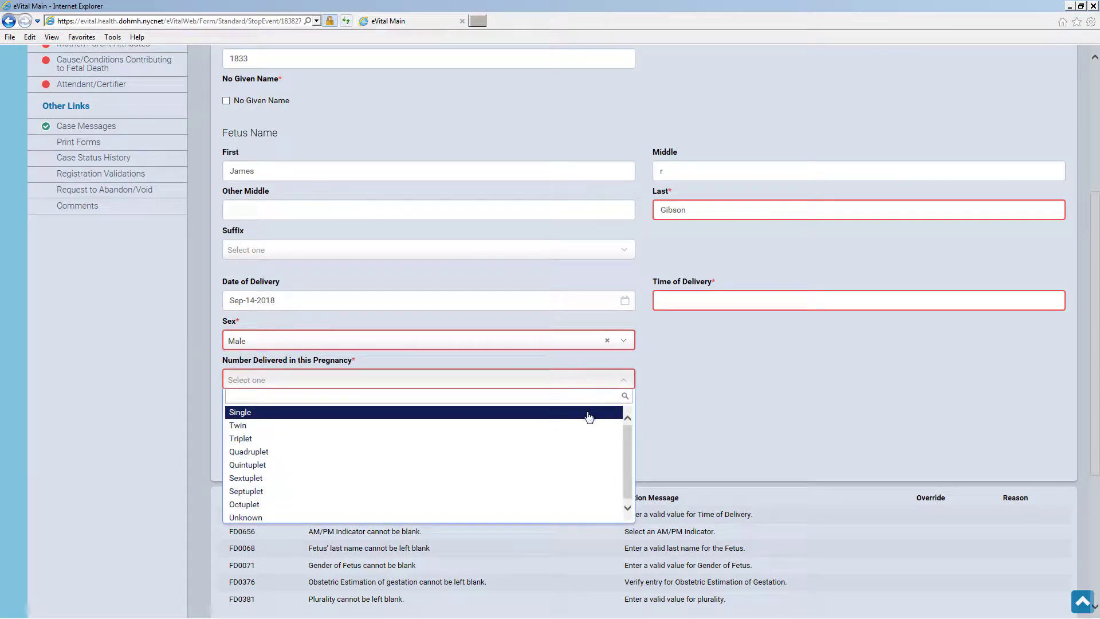
{"action": "left_click", "coordinate": [586, 413]}
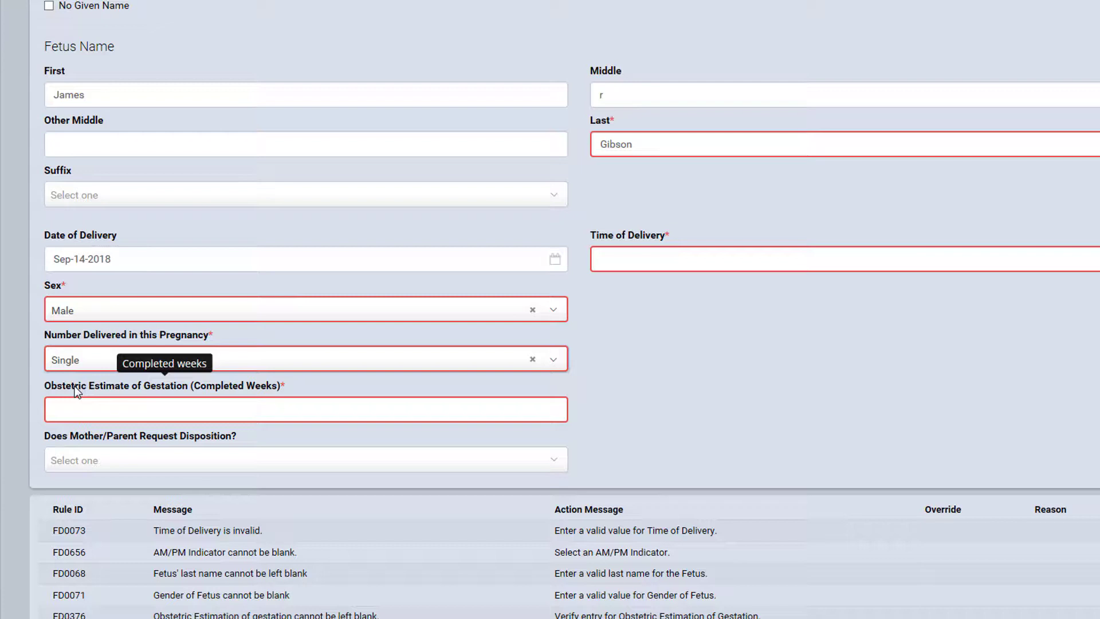
Enter a gestation estimate of 10 weeks and answer No to the disposition request
{"action": "left_click", "coordinate": [72, 410]}
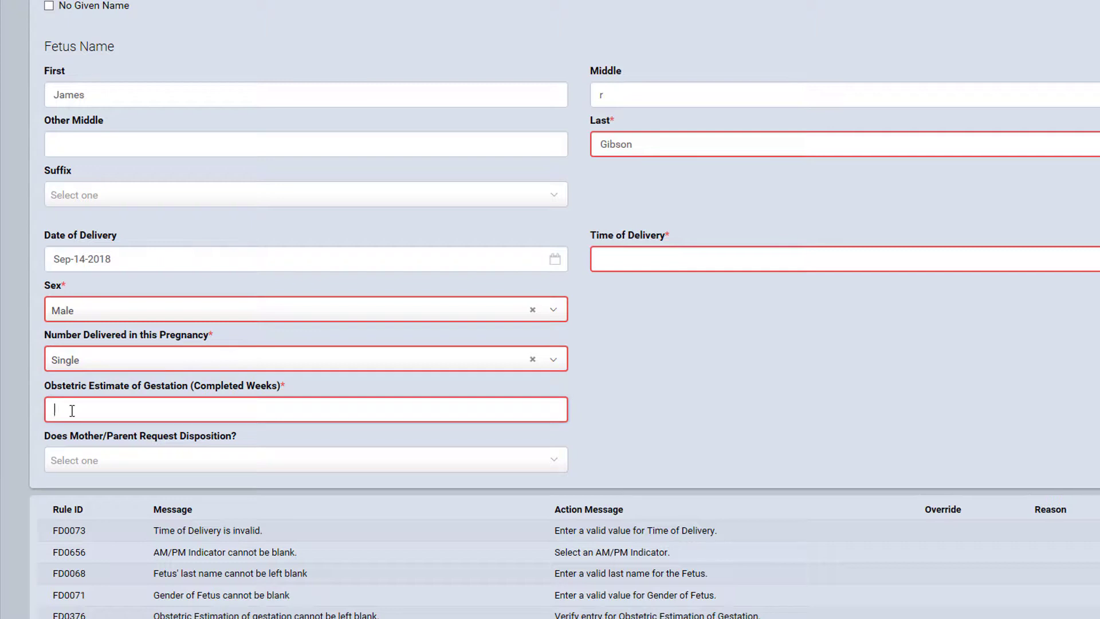
{"action": "type", "text": "10"}
{"action": "left_click", "coordinate": [106, 459]}
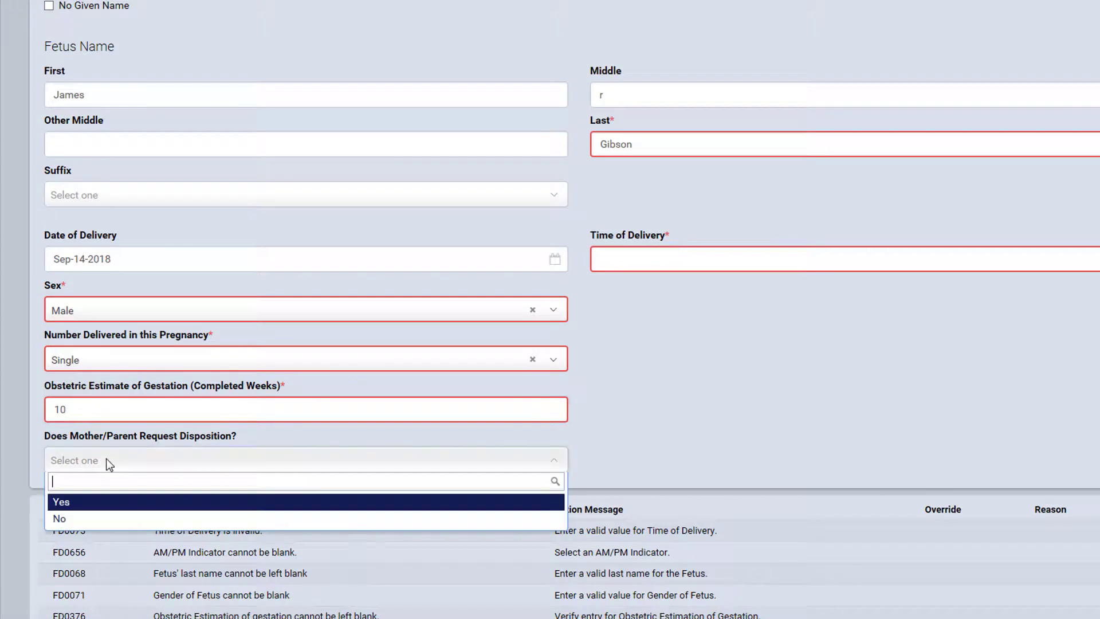
{"action": "left_click", "coordinate": [97, 518]}
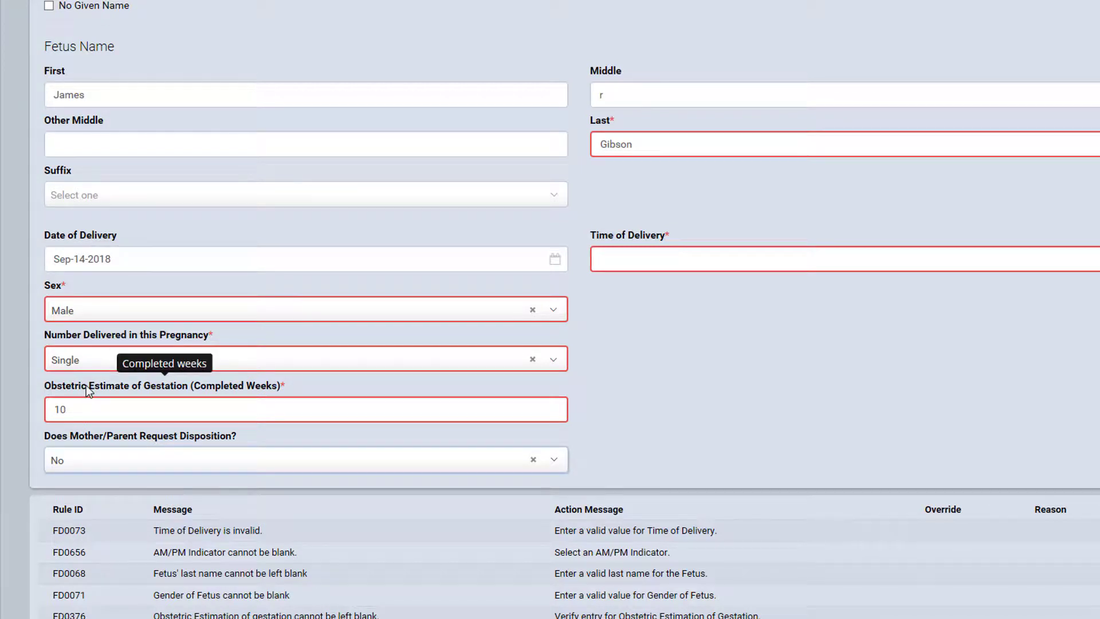
Change the gestation estimate to 25 weeks and mark the medical institution responsible for disposition
{"action": "left_click_drag", "start_coordinate": [73, 409], "coordinate": [52, 410]}
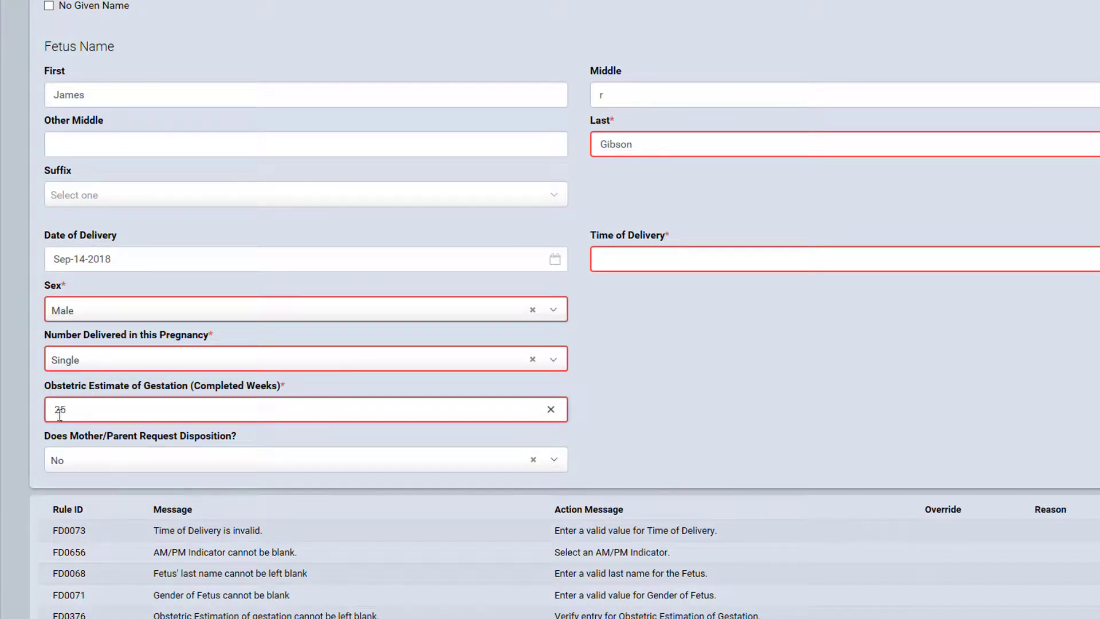
{"action": "left_click", "coordinate": [69, 425]}
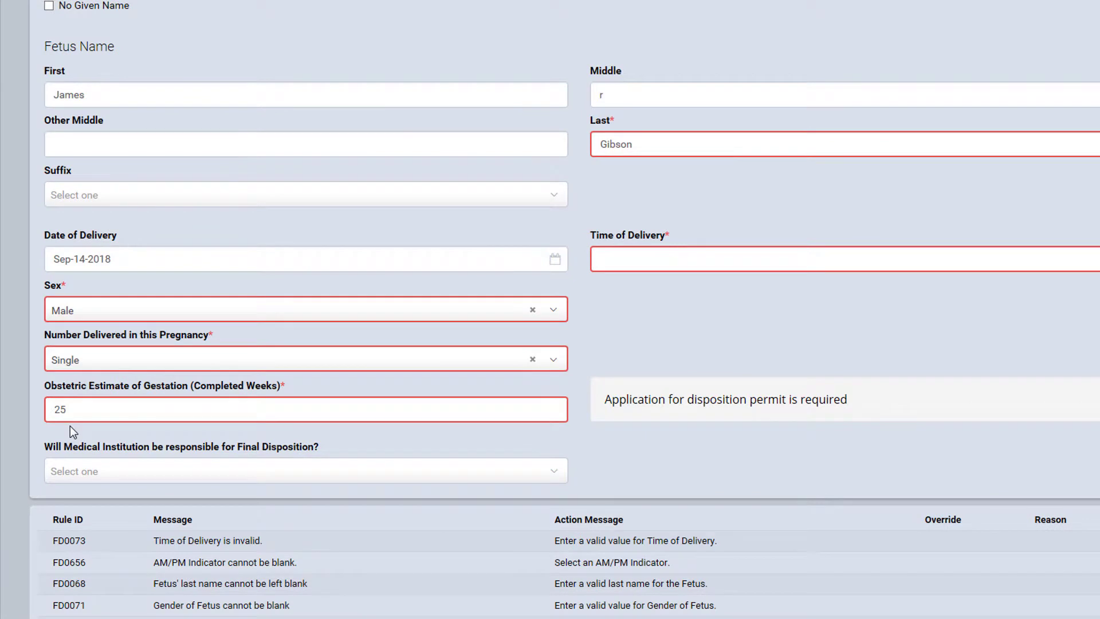
{"action": "left_click", "coordinate": [109, 475]}
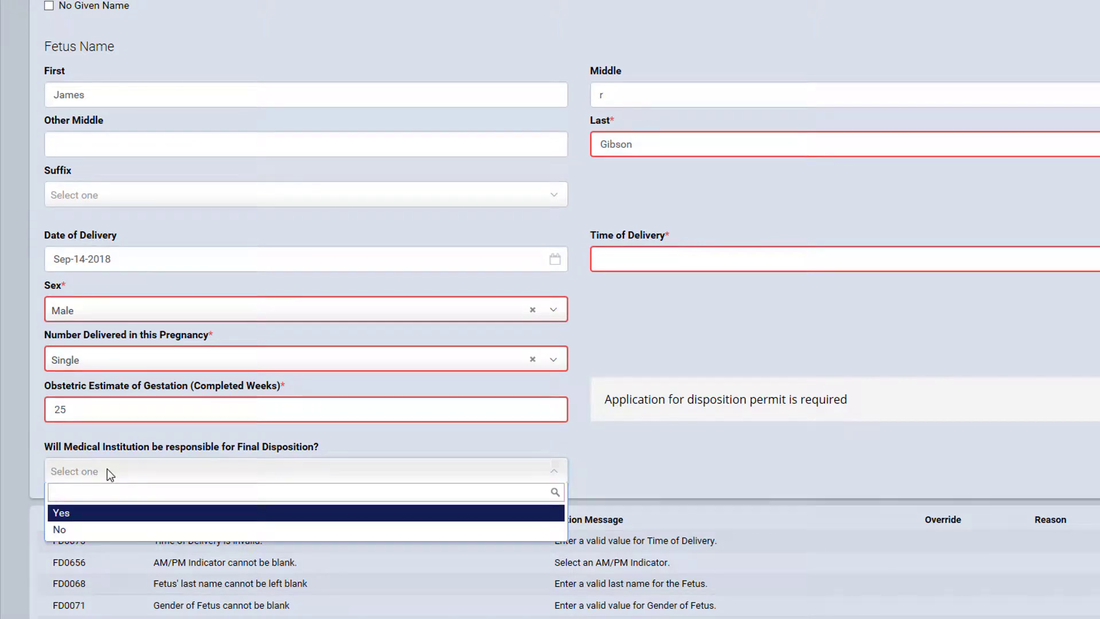
{"action": "left_click", "coordinate": [107, 513]}
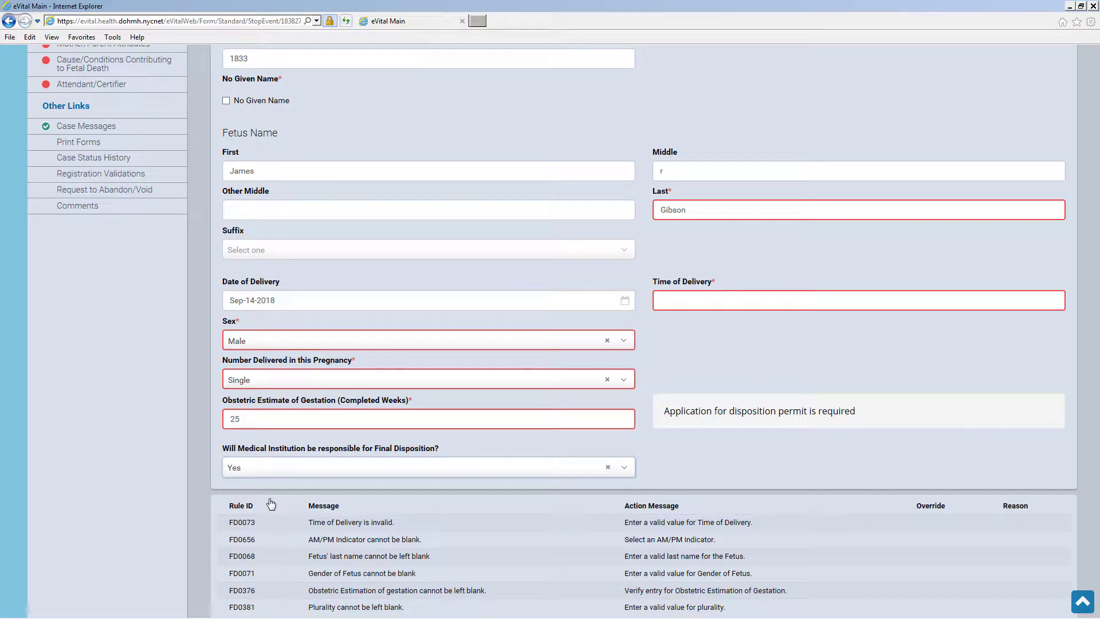
{"action": "scroll", "coordinate": [270, 504], "scroll_direction": "down", "scroll_amount": 5}
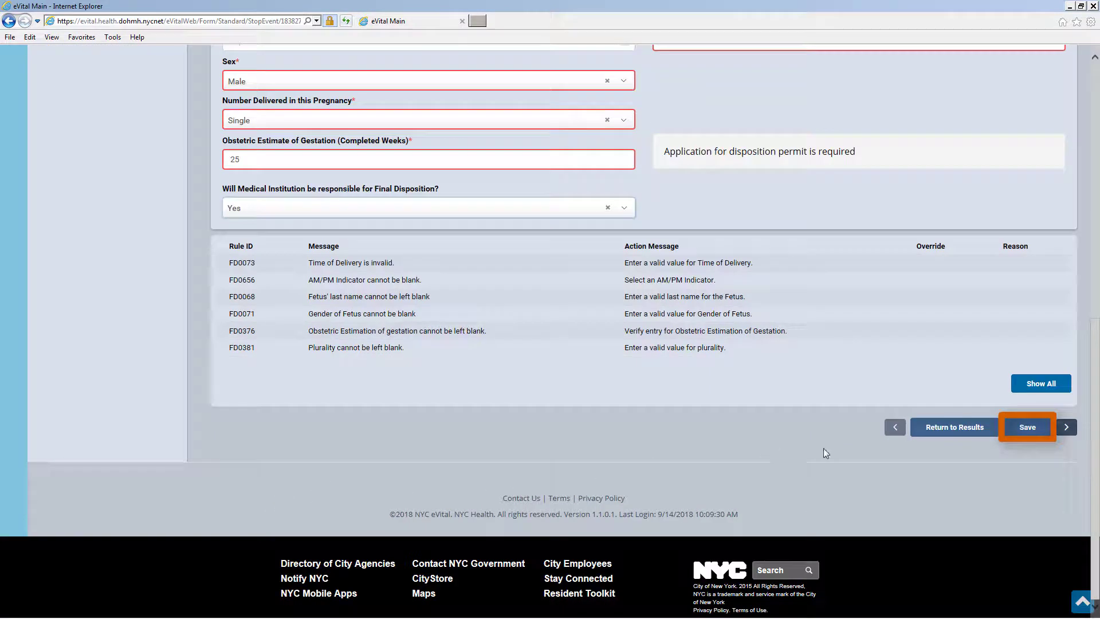
Save the fetus details, override the FD0059 middle-name proper-case warning, and save again
{"action": "left_click", "coordinate": [1028, 429]}
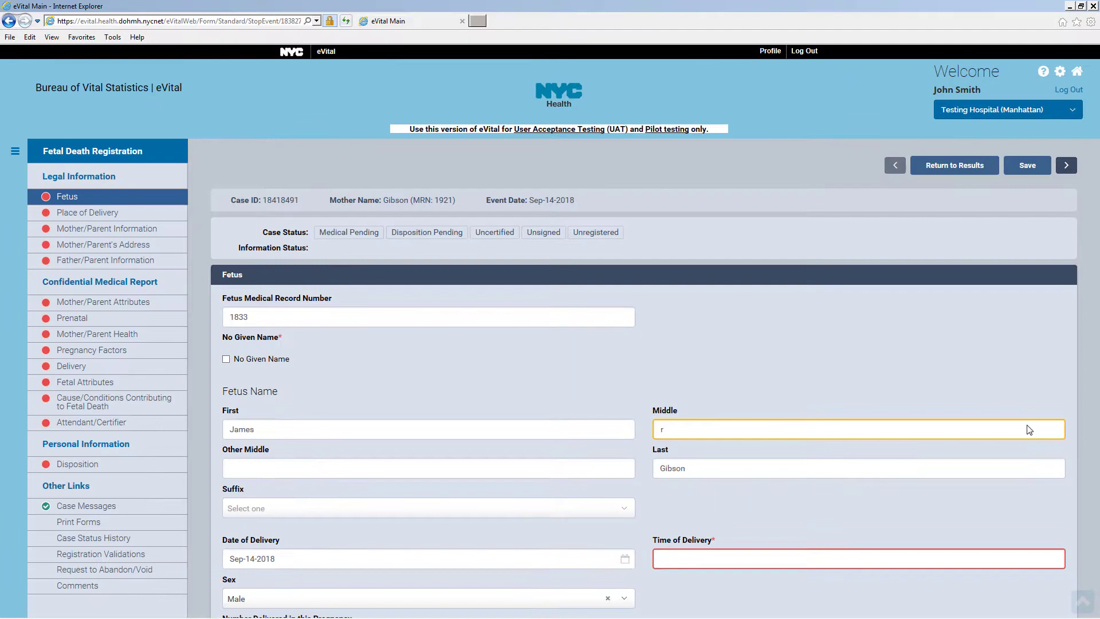
{"action": "scroll", "coordinate": [1026, 424], "scroll_direction": "down", "scroll_amount": 6}
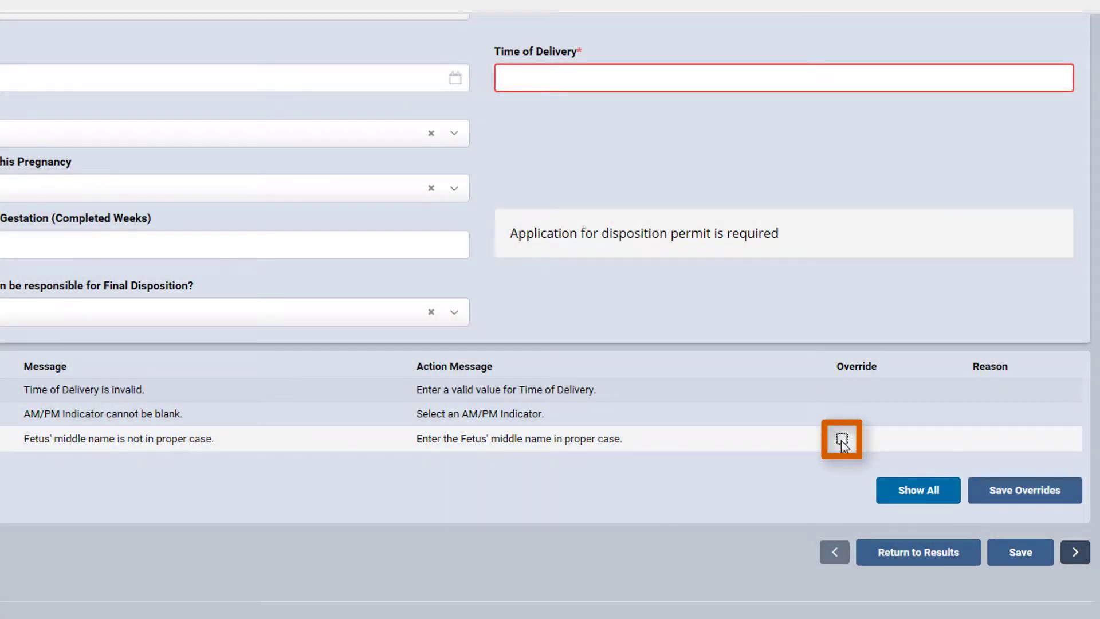
{"action": "left_click", "coordinate": [841, 439]}
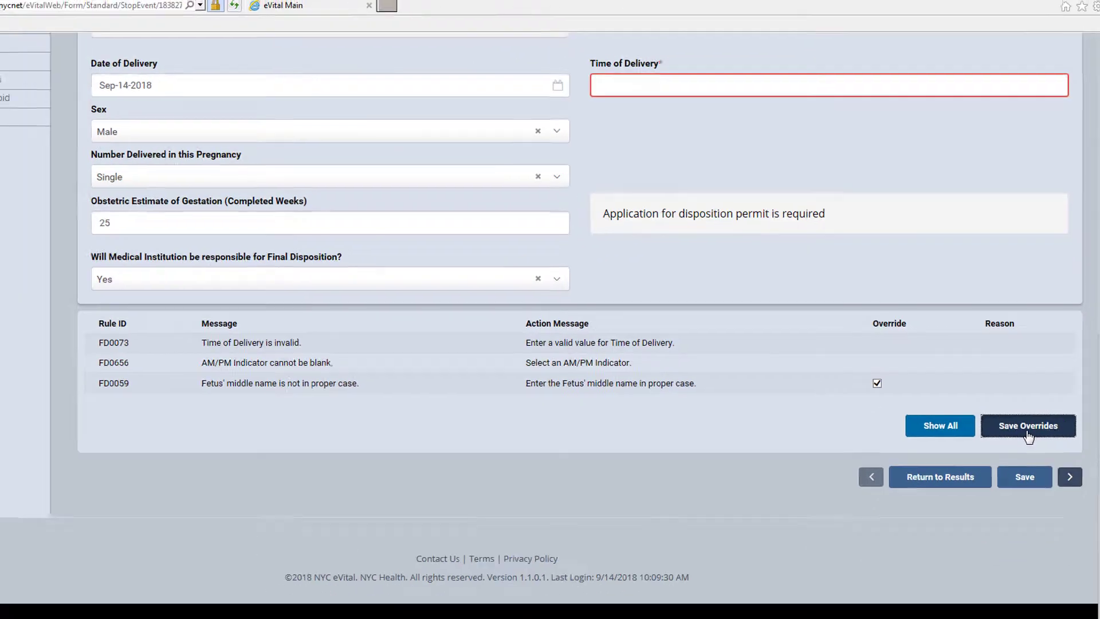
{"action": "left_click", "coordinate": [1023, 495]}
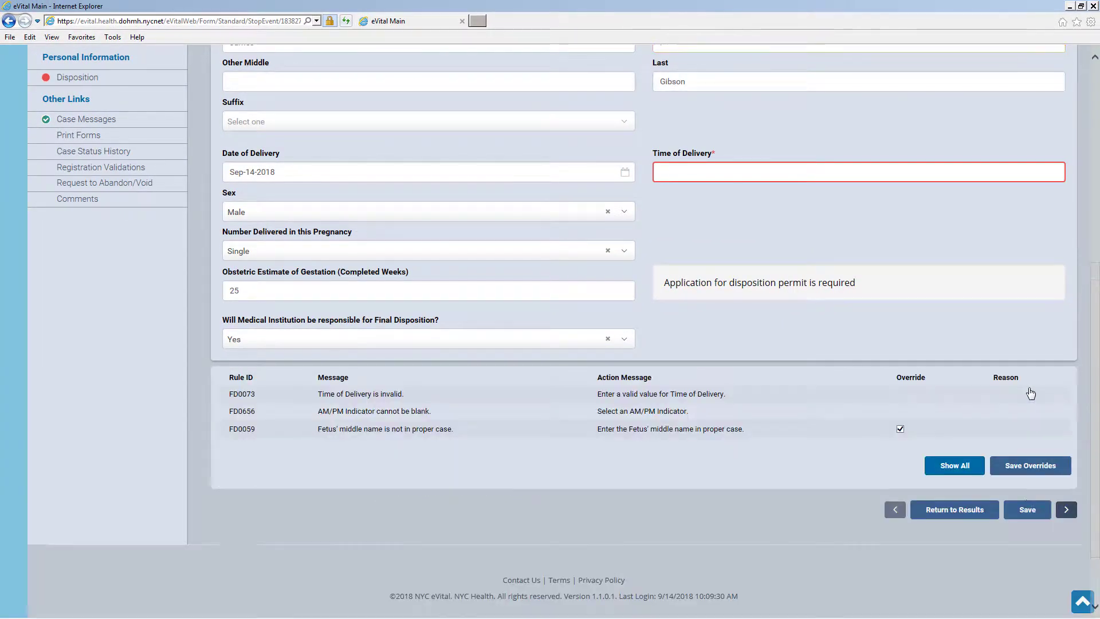
{"action": "left_click", "coordinate": [1027, 510]}
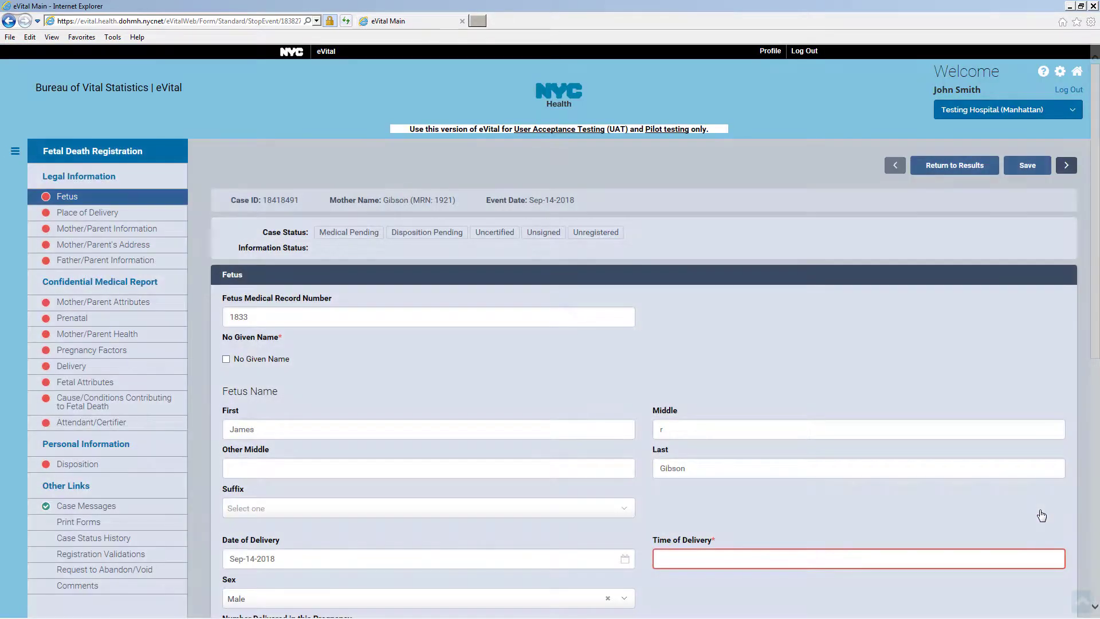
Enter 10:02 PM as the time of delivery and save the Fetus section
{"action": "scroll", "coordinate": [1040, 510], "scroll_direction": "down", "scroll_amount": 4}
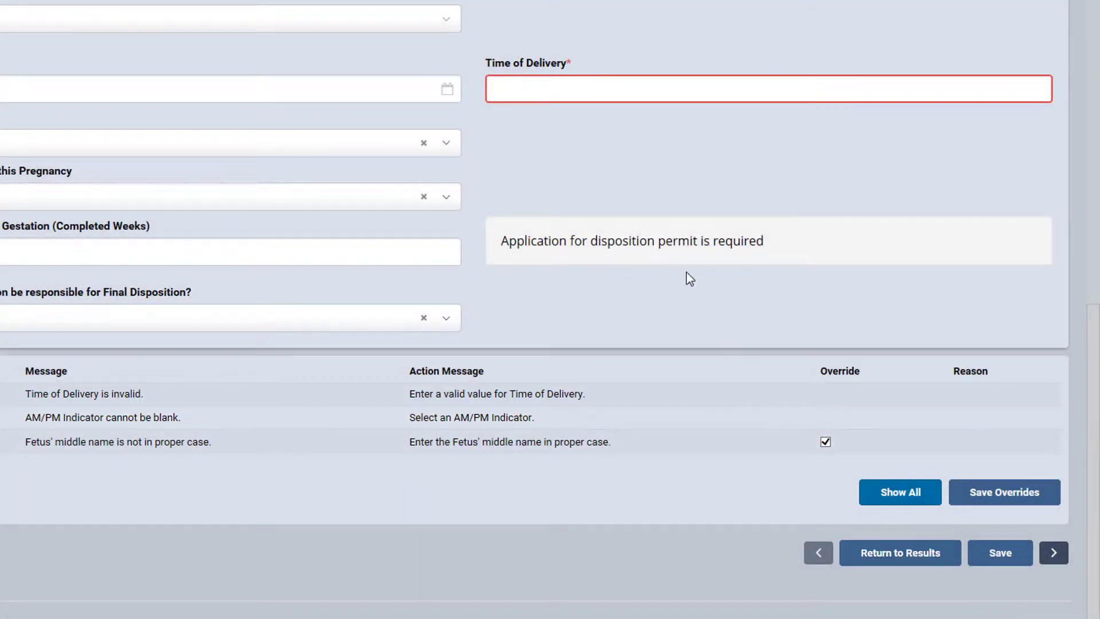
{"action": "left_click", "coordinate": [517, 81]}
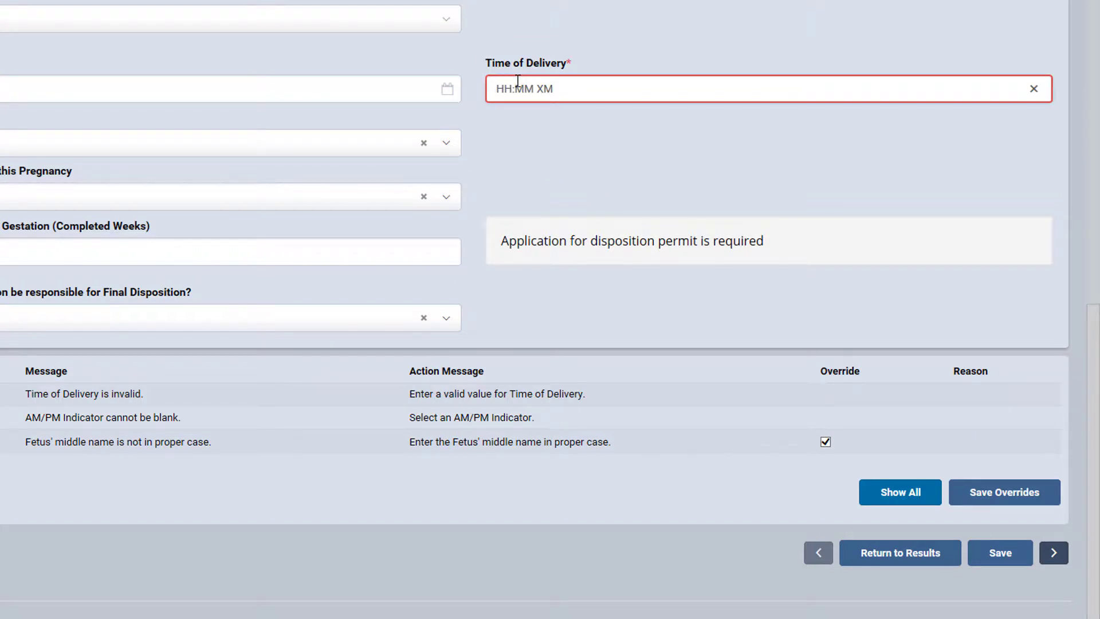
{"action": "type", "text": "1002"}
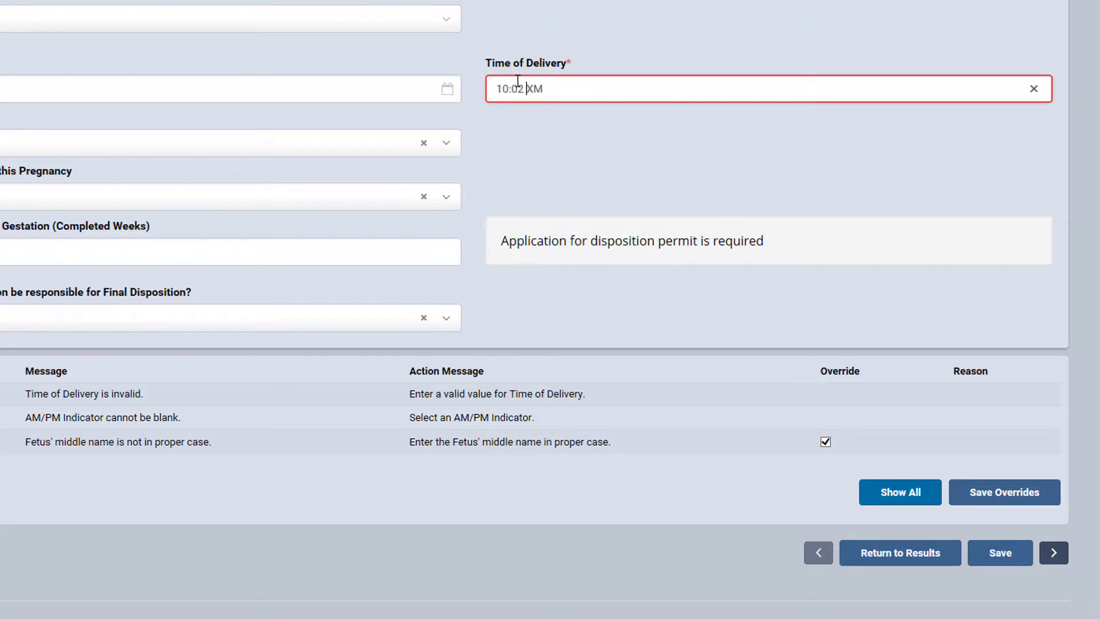
{"action": "type", "text": "p"}
{"action": "left_click", "coordinate": [1024, 556]}
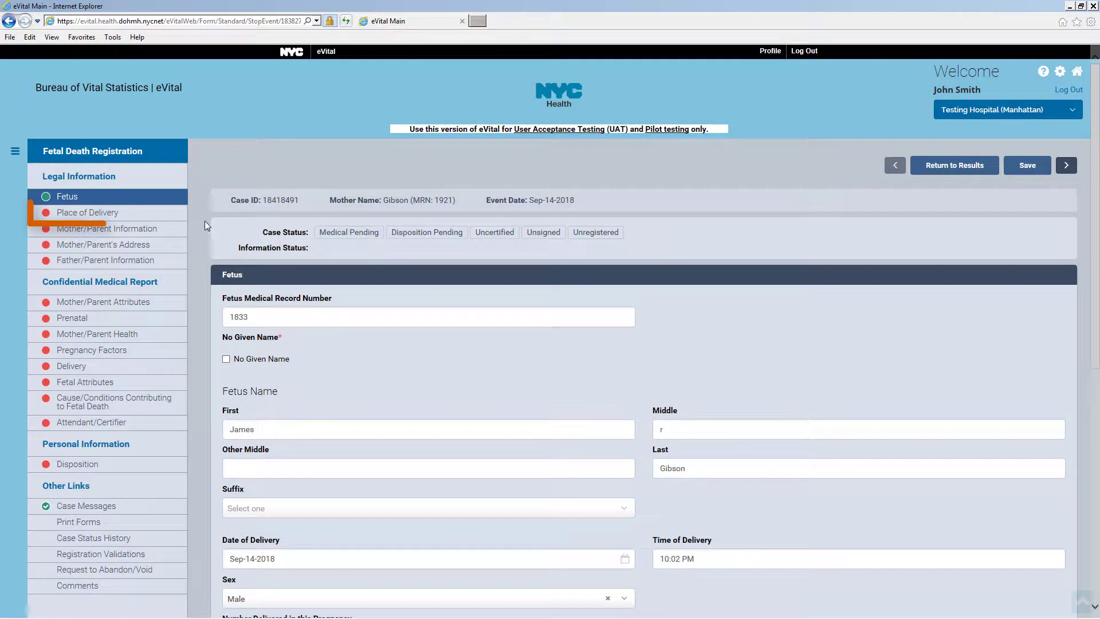
Set the place of delivery type to Hospital - Labor/Labor and Delivery and save
{"action": "left_click", "coordinate": [160, 220]}
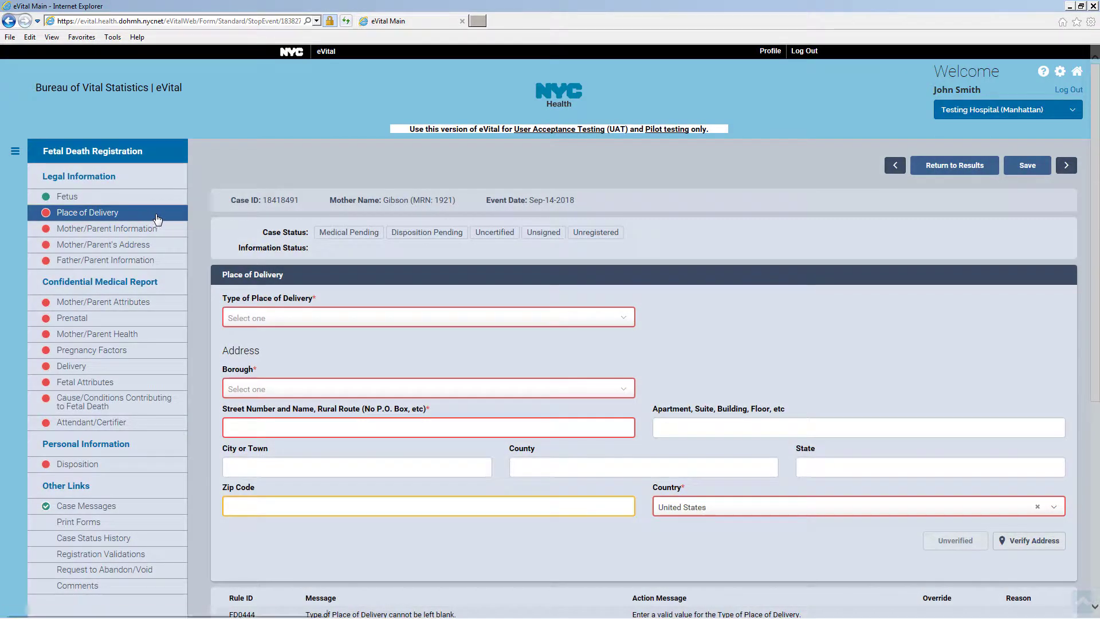
{"action": "left_click", "coordinate": [544, 328]}
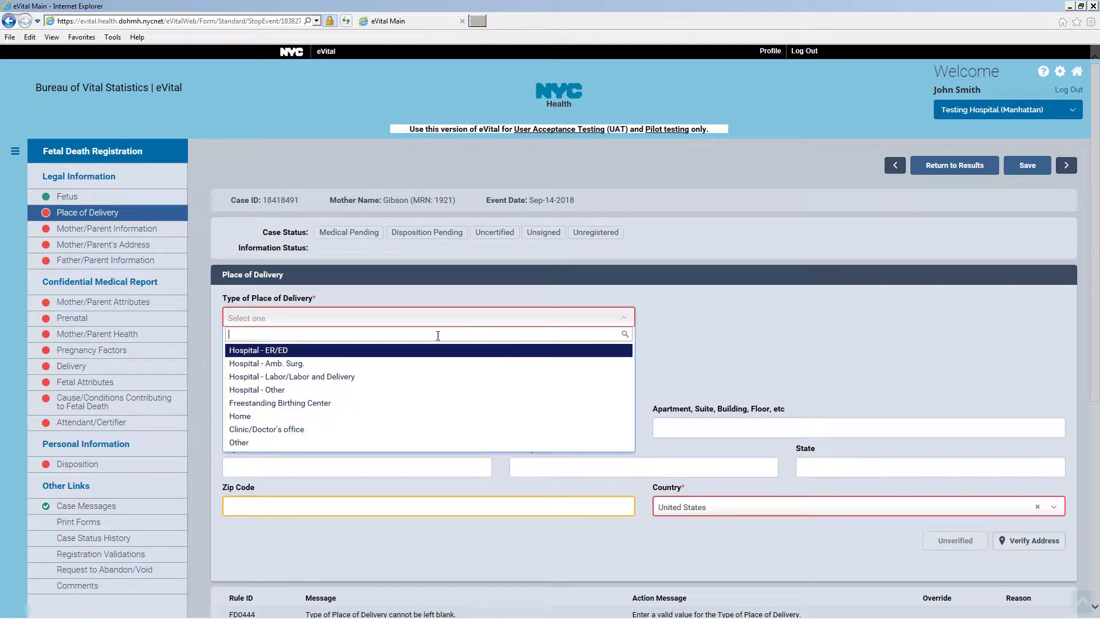
{"action": "left_click", "coordinate": [337, 378]}
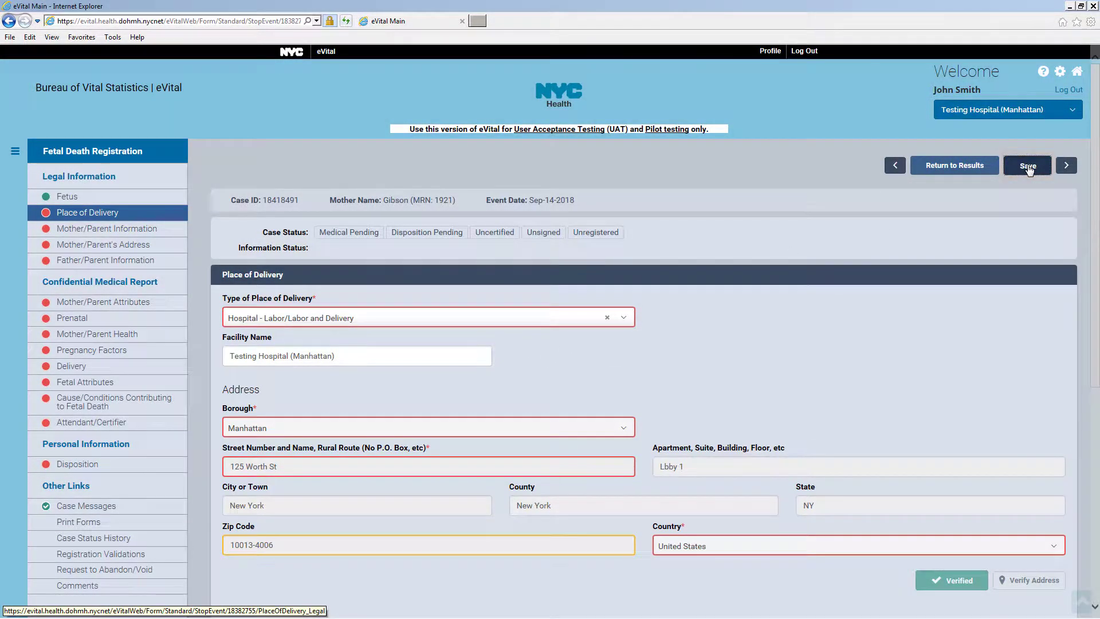
{"action": "left_click", "coordinate": [1028, 167]}
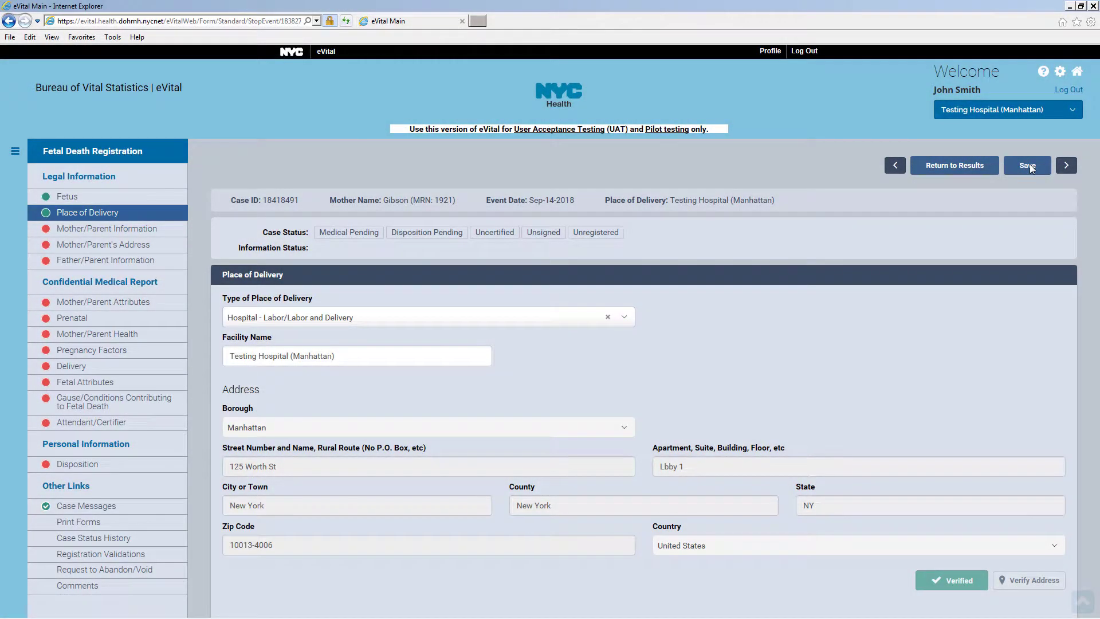
{"action": "left_click", "coordinate": [1029, 166]}
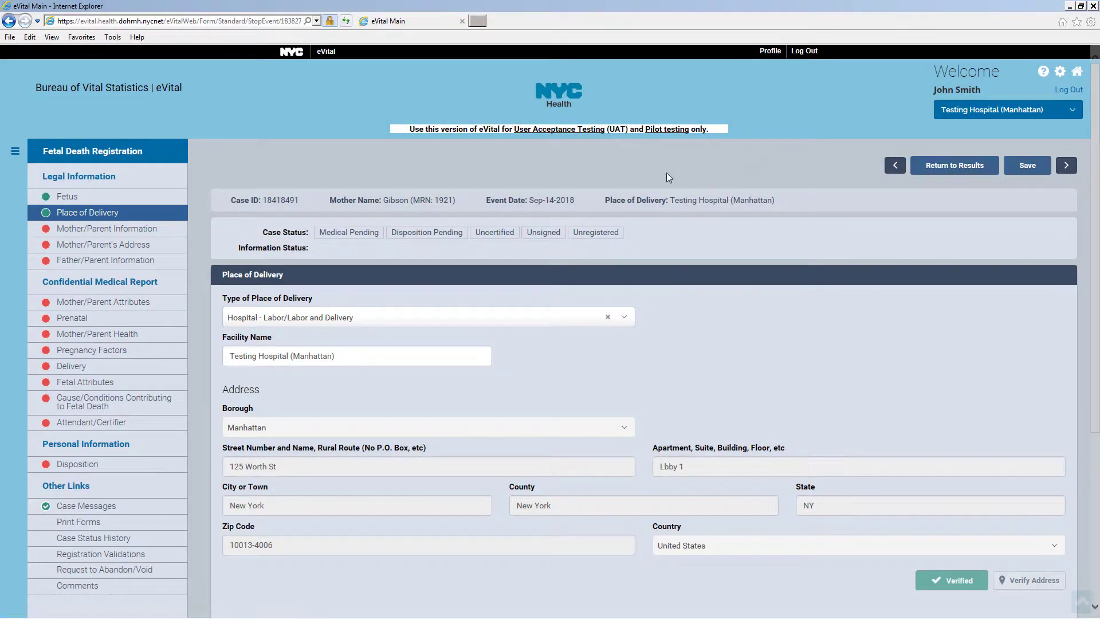
{"action": "left_click", "coordinate": [167, 234]}
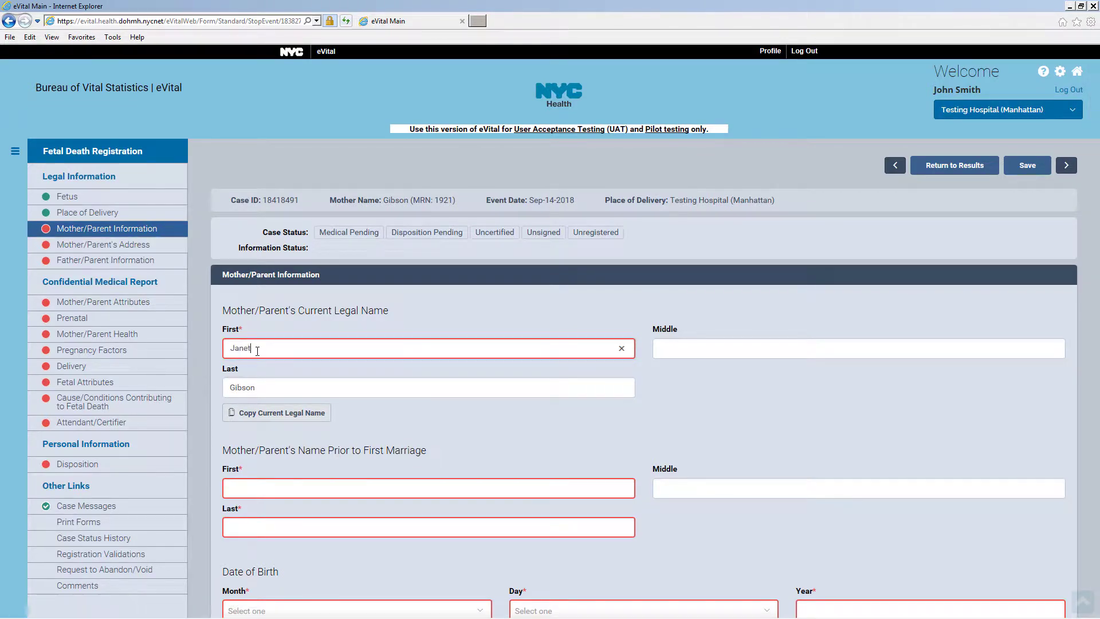
{"action": "scroll", "coordinate": [366, 383], "scroll_direction": "down", "scroll_amount": 4}
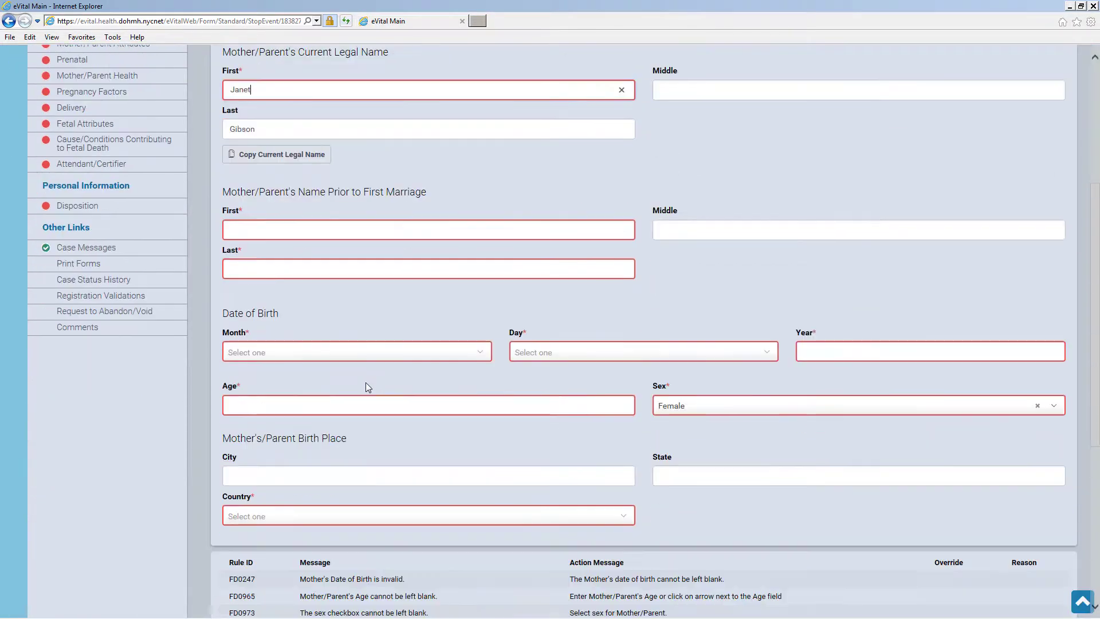
{"action": "left_click", "coordinate": [266, 229]}
{"action": "left_click", "coordinate": [258, 265]}
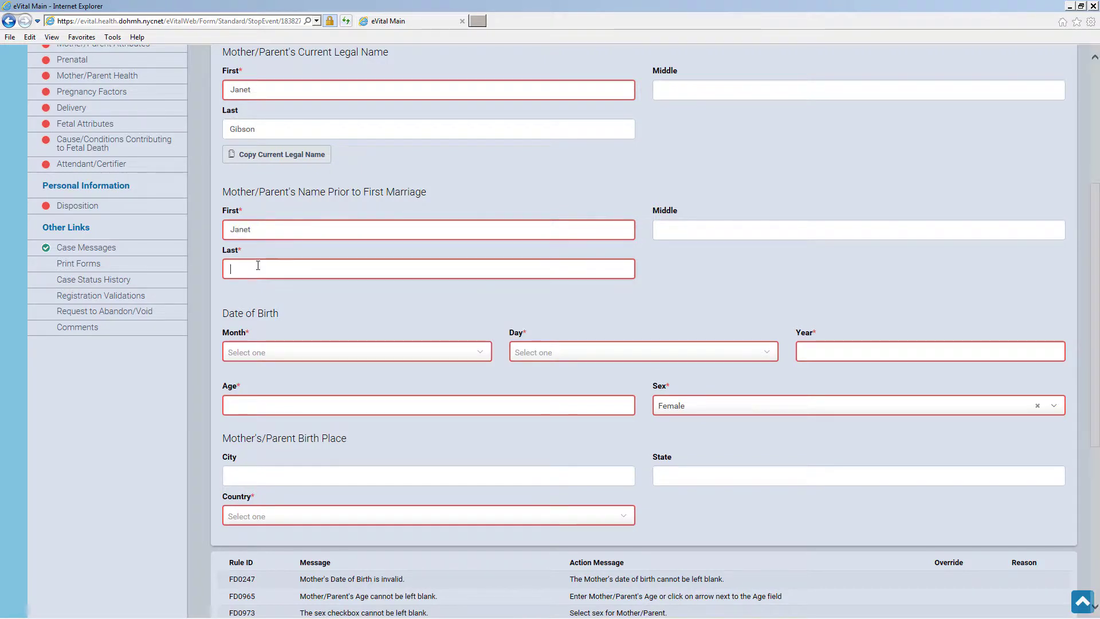
{"action": "left_click", "coordinate": [312, 352]}
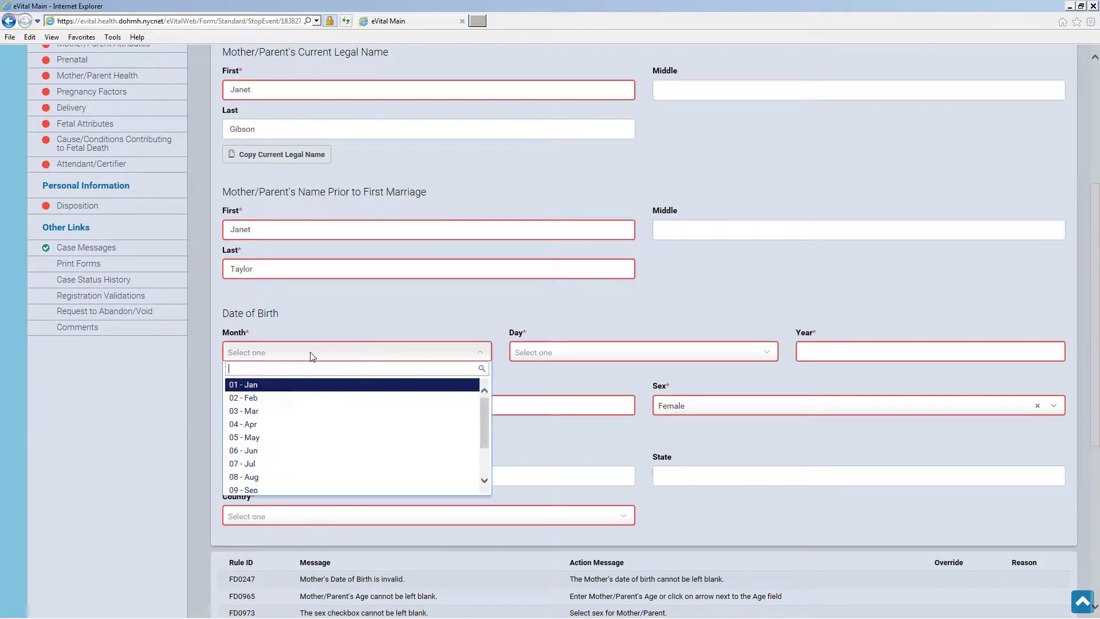
{"action": "left_click", "coordinate": [361, 385]}
{"action": "left_click", "coordinate": [541, 353]}
{"action": "left_click", "coordinate": [545, 478]}
{"action": "left_click", "coordinate": [818, 351]}
{"action": "type", "text": "1990"}
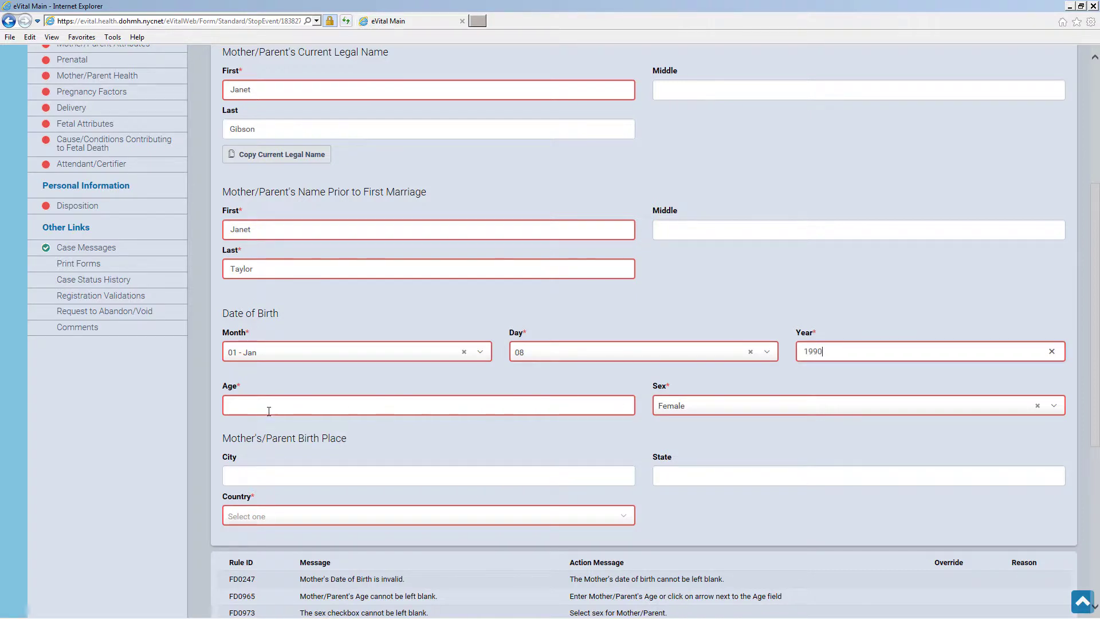
{"action": "left_click", "coordinate": [264, 407]}
Set the mother's birthplace to New York, New York, United States and save
{"action": "left_click", "coordinate": [266, 479]}
{"action": "type", "text": "New York"}
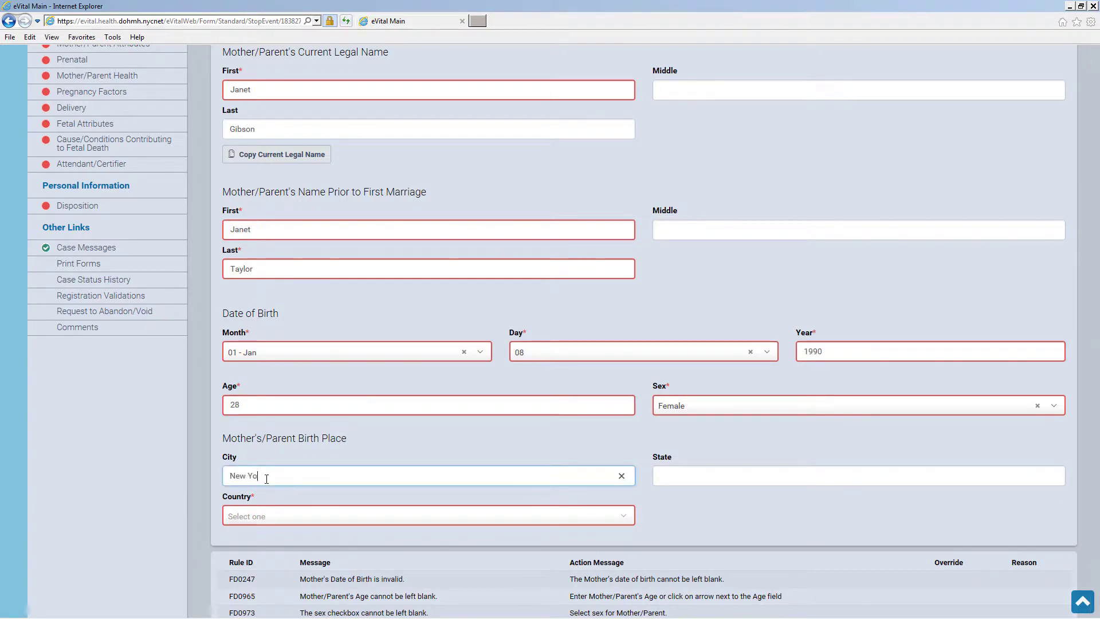
{"action": "key", "text": "Tab"}
{"action": "type", "text": "New York"}
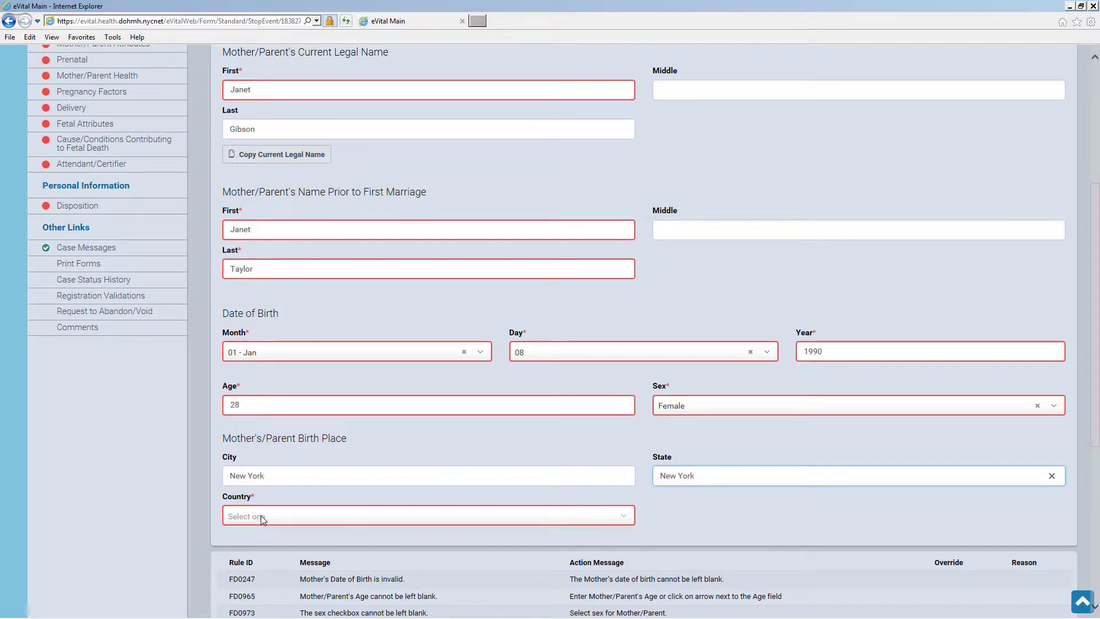
{"action": "left_click", "coordinate": [262, 516]}
{"action": "left_click", "coordinate": [270, 394]}
{"action": "scroll", "coordinate": [809, 497], "scroll_direction": "down", "scroll_amount": 5}
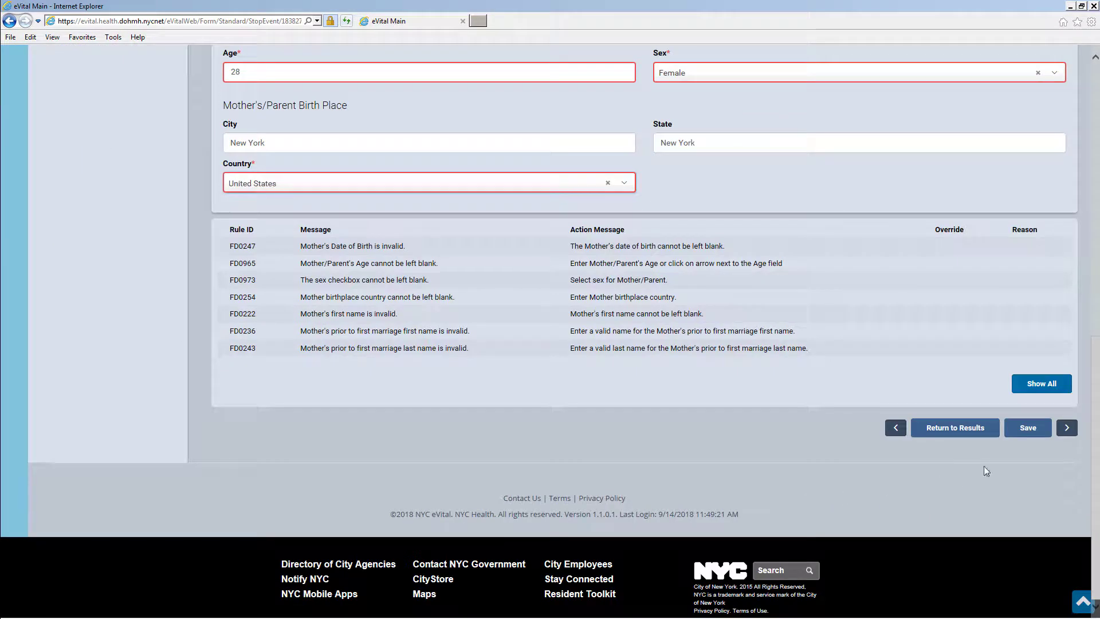
{"action": "left_click", "coordinate": [1038, 431]}
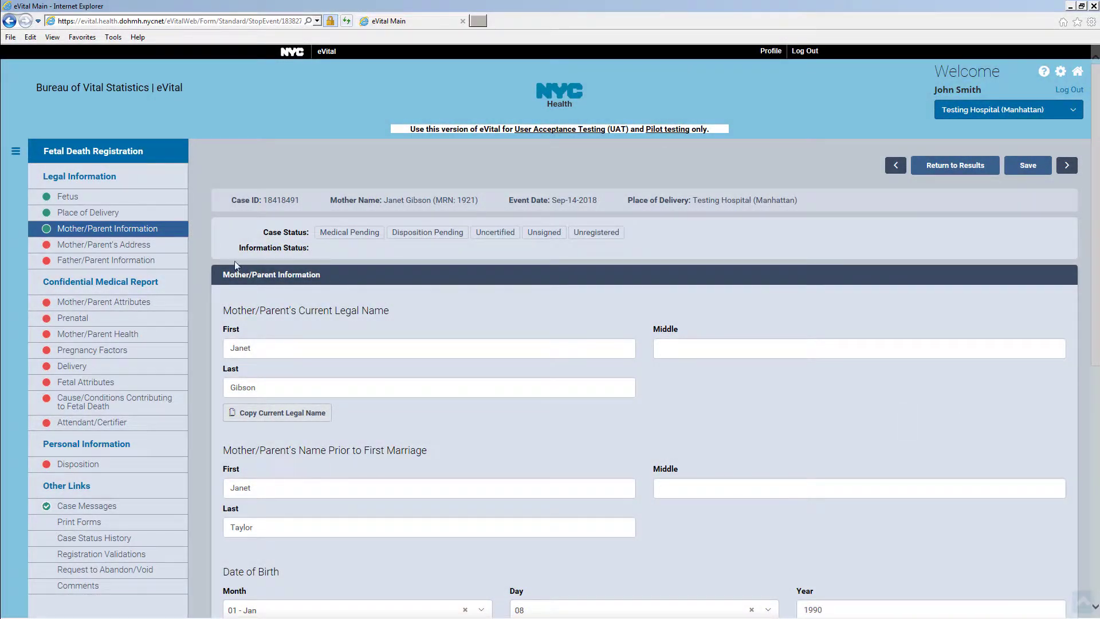
Fill in the mother's residence street, apartment, city, county, state and zip code
{"action": "left_click", "coordinate": [161, 246]}
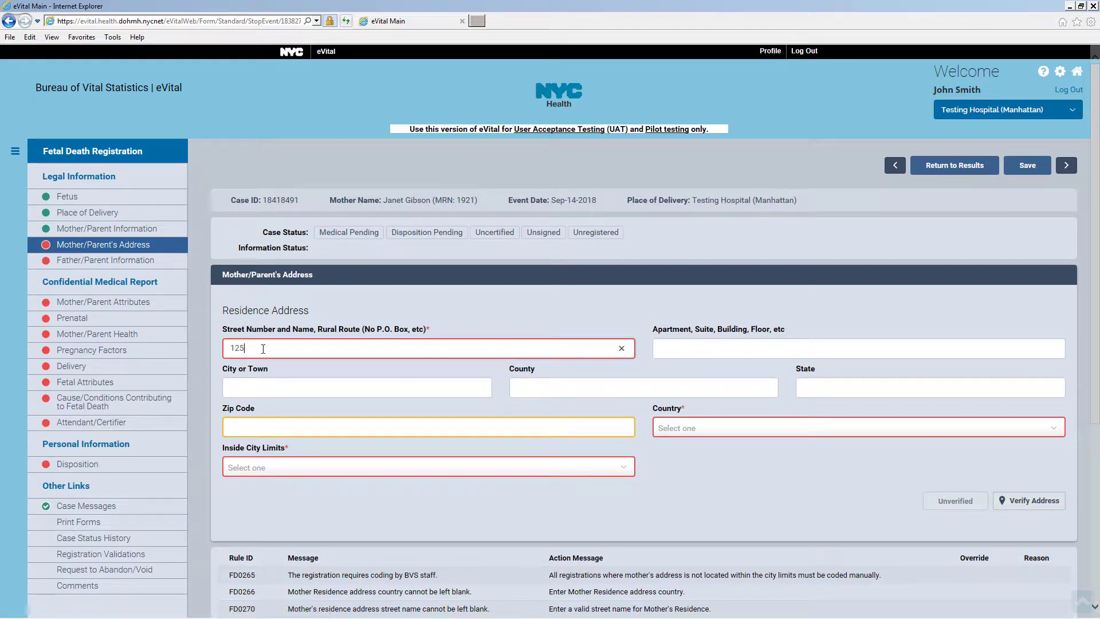
{"action": "type", "text": "th Street"}
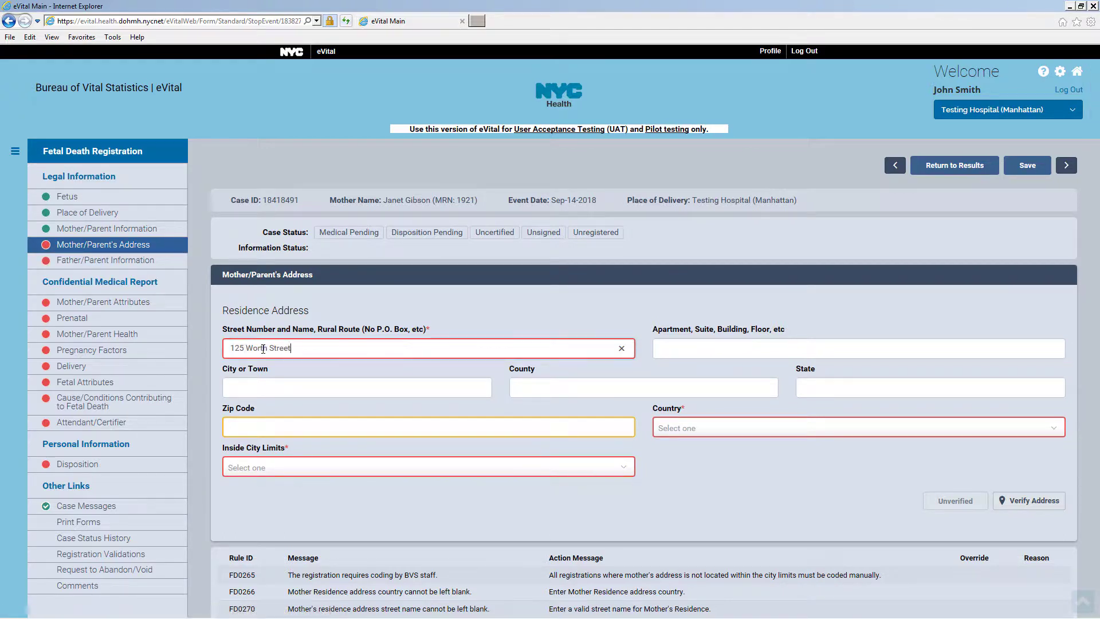
{"action": "key", "text": "Tab"}
{"action": "type", "text": "1"}
{"action": "left_click", "coordinate": [254, 389]}
{"action": "type", "text": "New "}
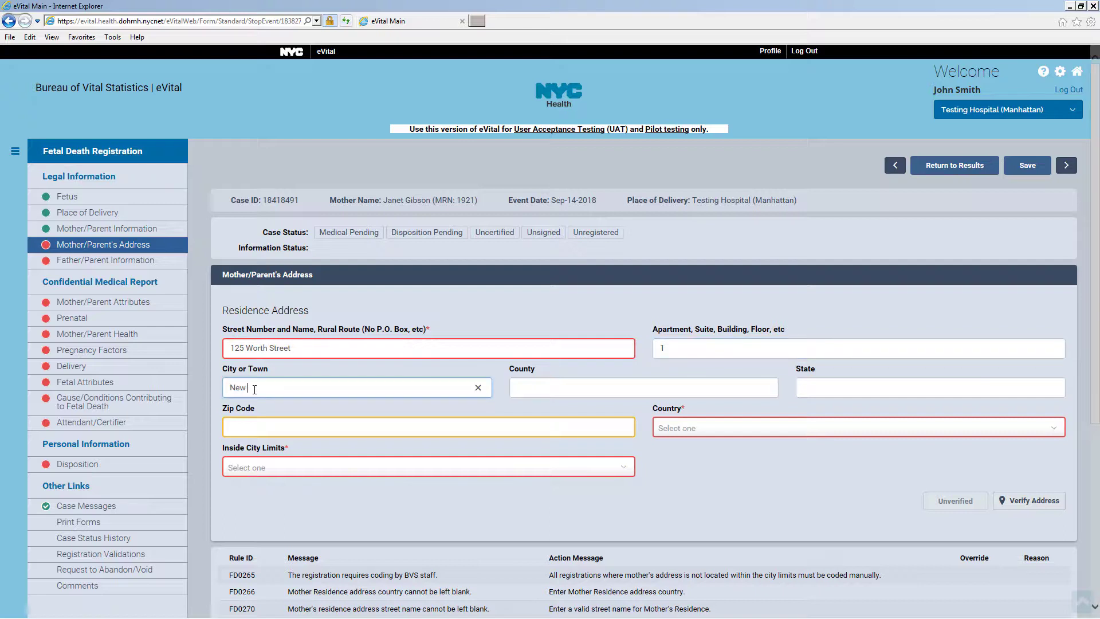
{"action": "type", "text": "York"}
{"action": "key", "text": "Tab"}
{"action": "type", "text": "New York"}
{"action": "key", "text": "Tab"}
{"action": "type", "text": "New York"}
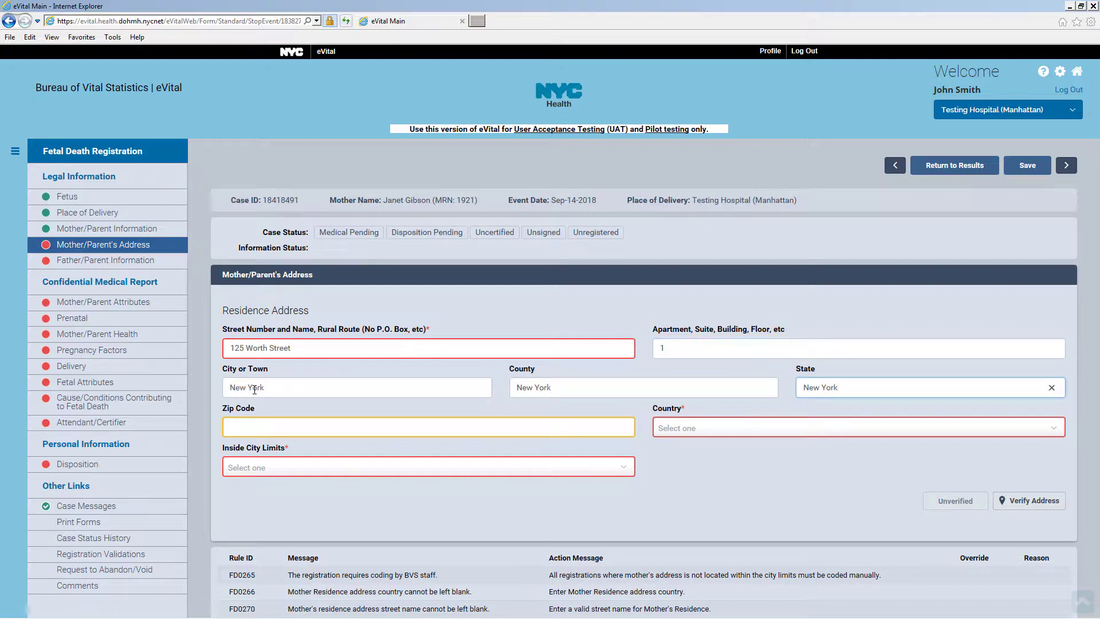
{"action": "left_click", "coordinate": [244, 425]}
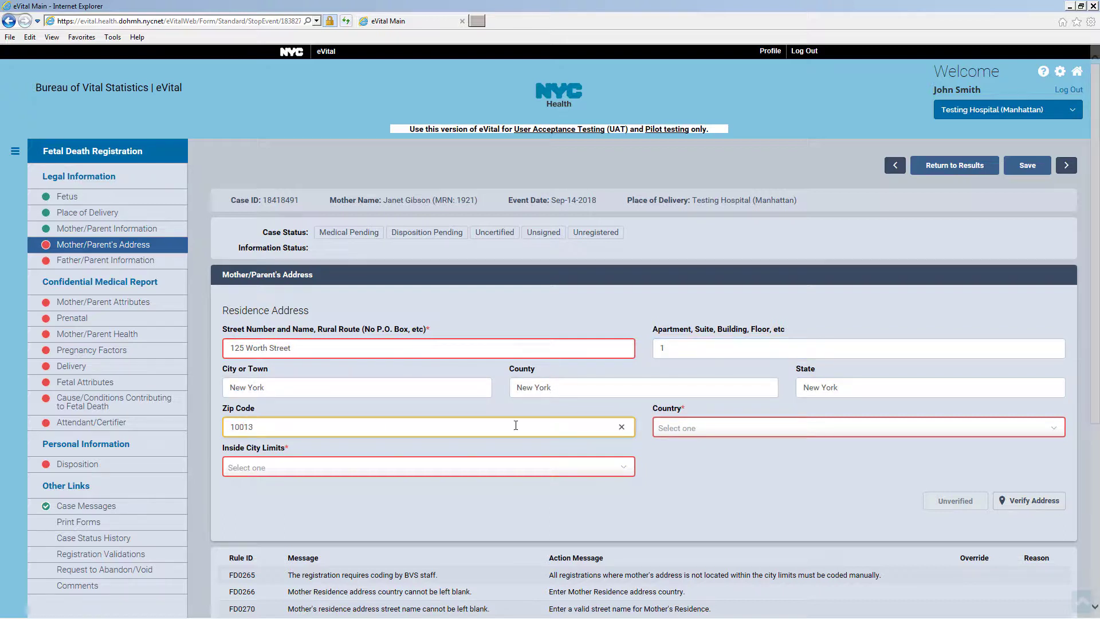
Set country United States, inside city limits Yes, apply the verified matched address, and save
{"action": "left_click", "coordinate": [694, 429]}
{"action": "left_click", "coordinate": [698, 459]}
{"action": "left_click", "coordinate": [567, 472]}
{"action": "left_click", "coordinate": [550, 501]}
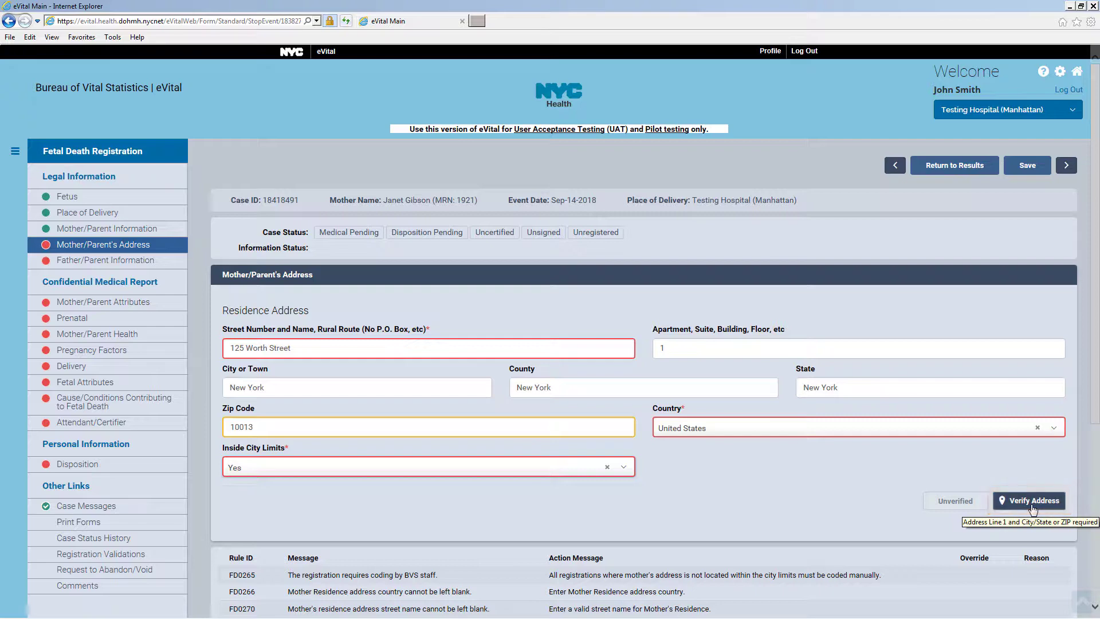
{"action": "left_click", "coordinate": [1032, 508]}
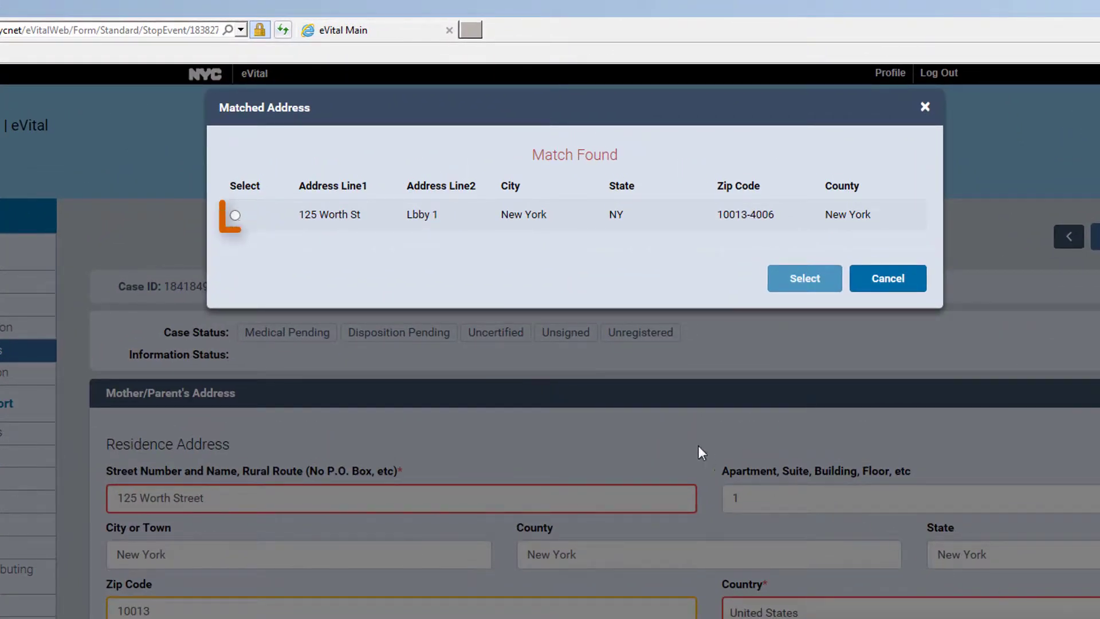
{"action": "left_click", "coordinate": [235, 217]}
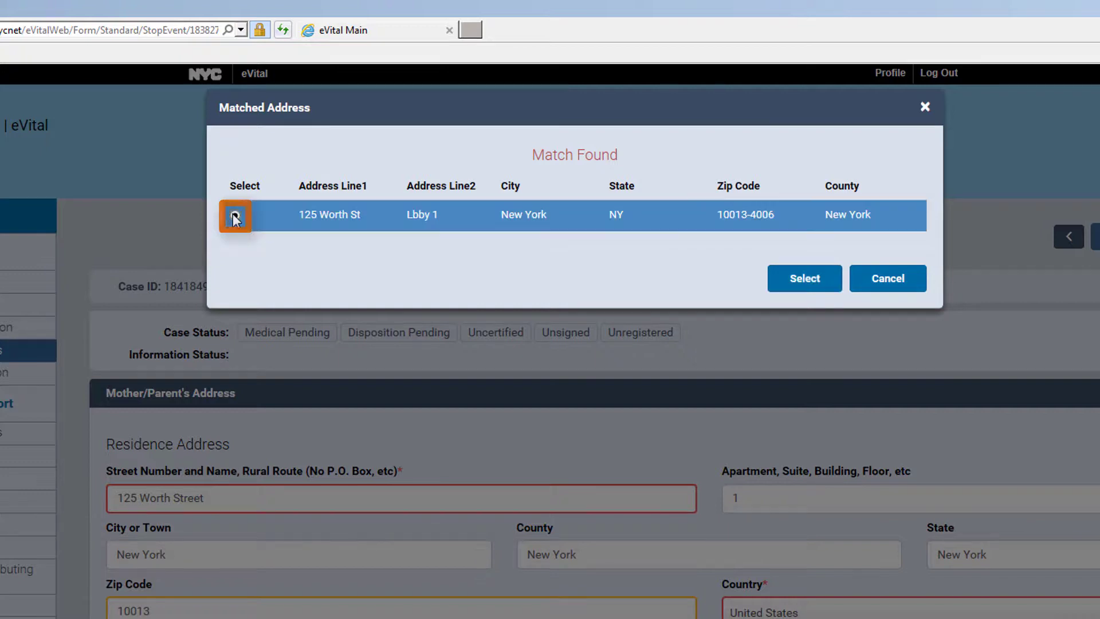
{"action": "left_click", "coordinate": [820, 290]}
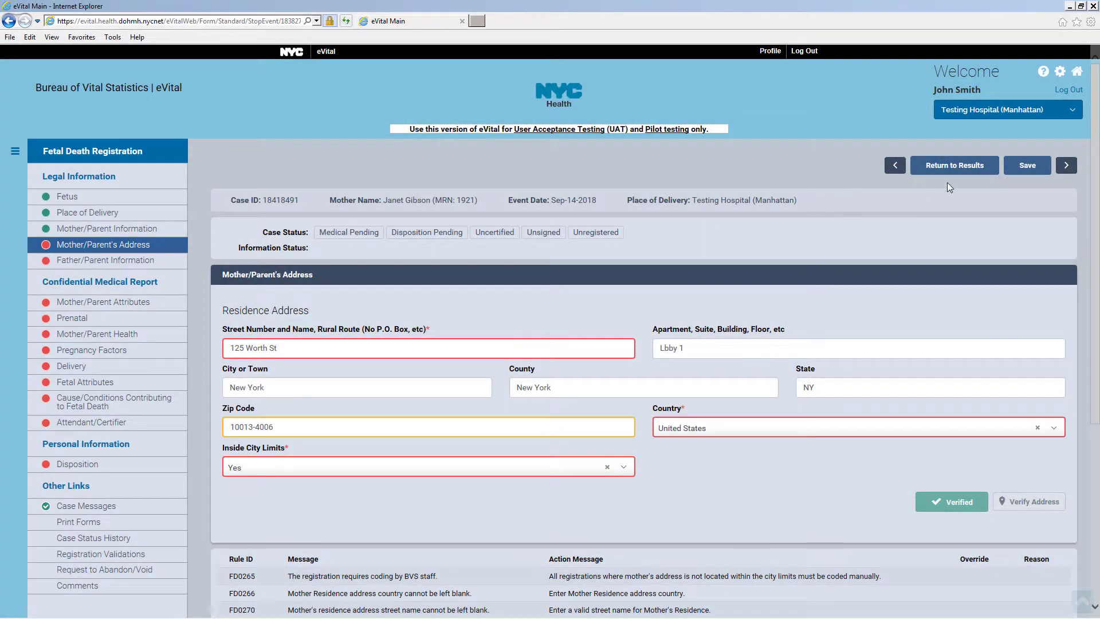
{"action": "left_click", "coordinate": [1029, 170]}
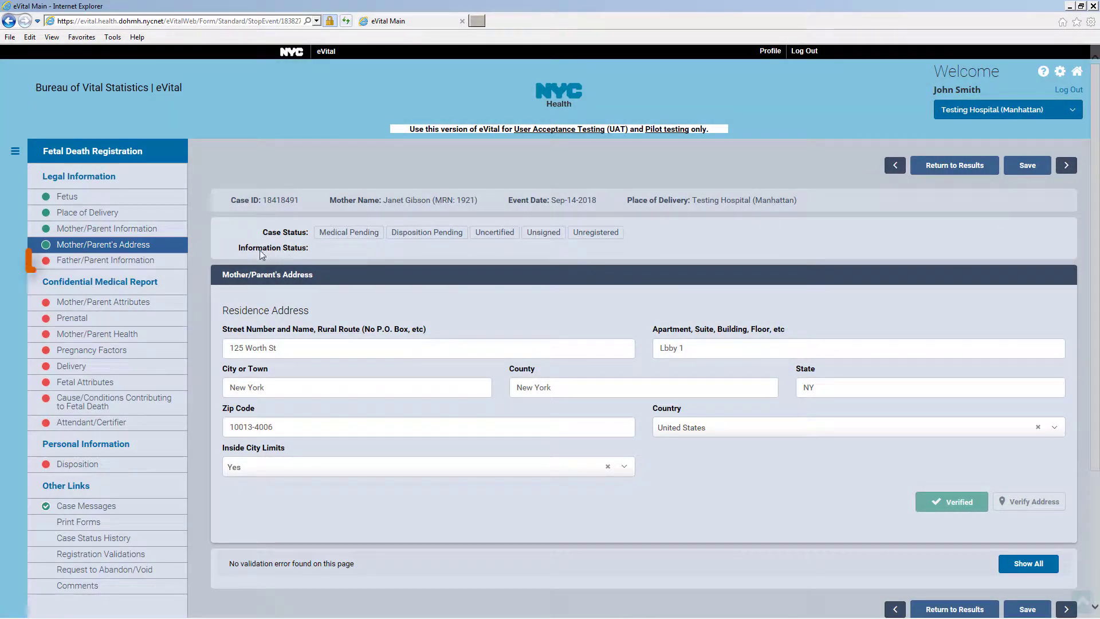
Save the father information answer as No, then change it to Yes and save again
{"action": "left_click", "coordinate": [166, 264]}
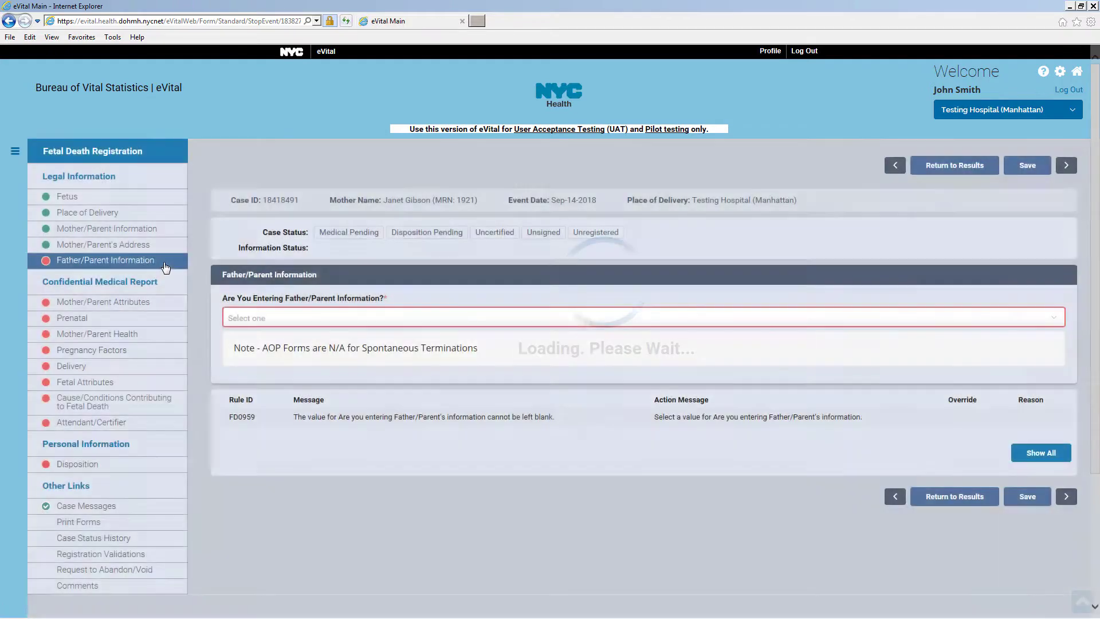
{"action": "left_click", "coordinate": [289, 322]}
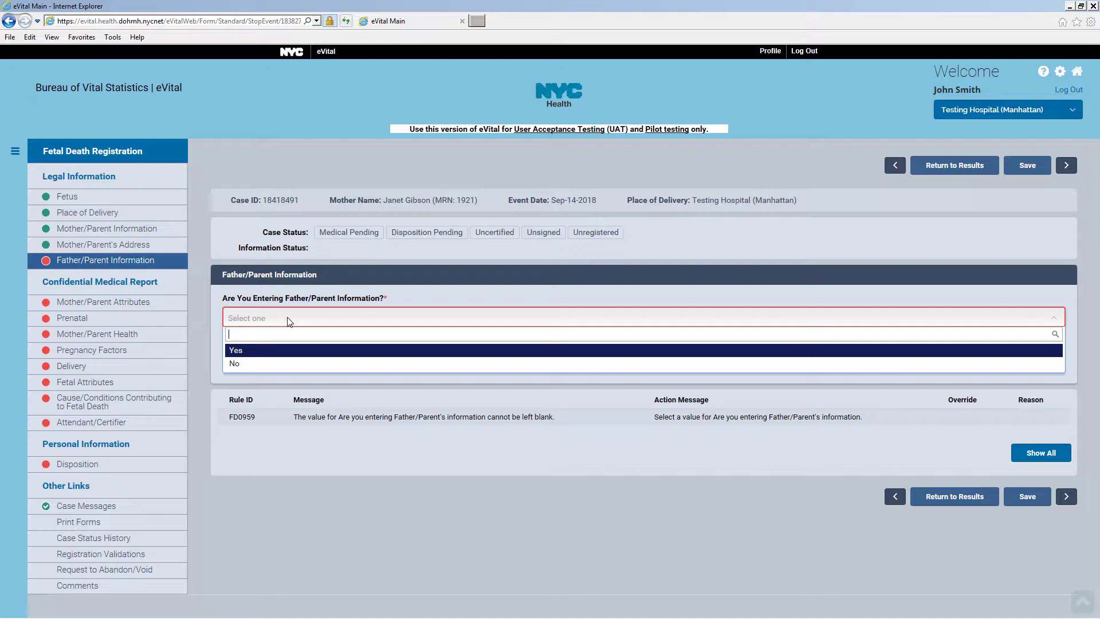
{"action": "left_click", "coordinate": [283, 363]}
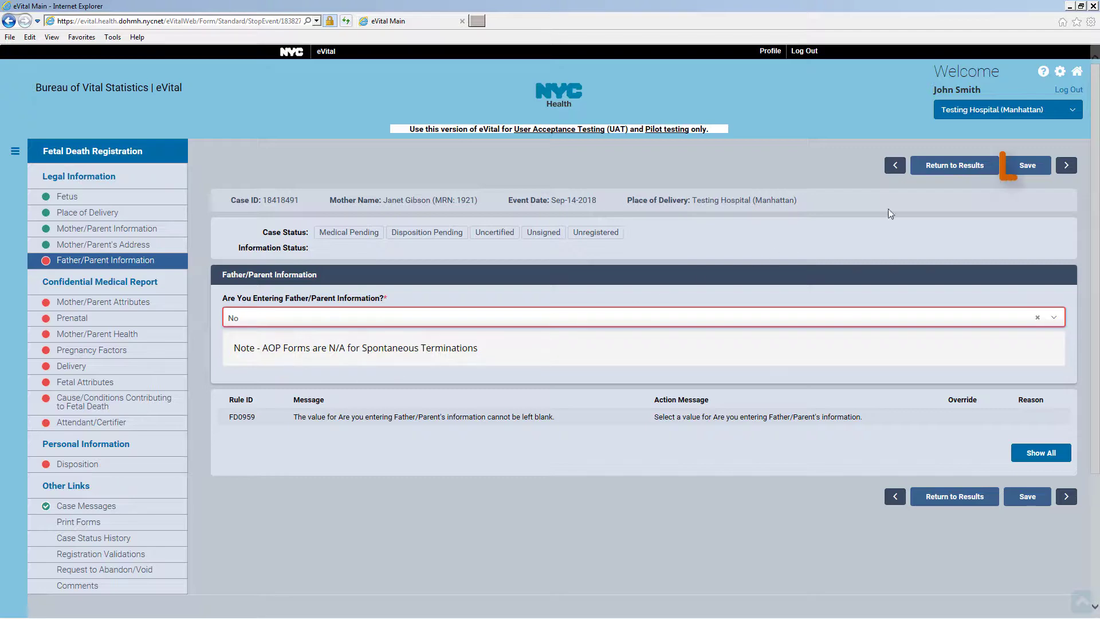
{"action": "left_click", "coordinate": [1026, 170]}
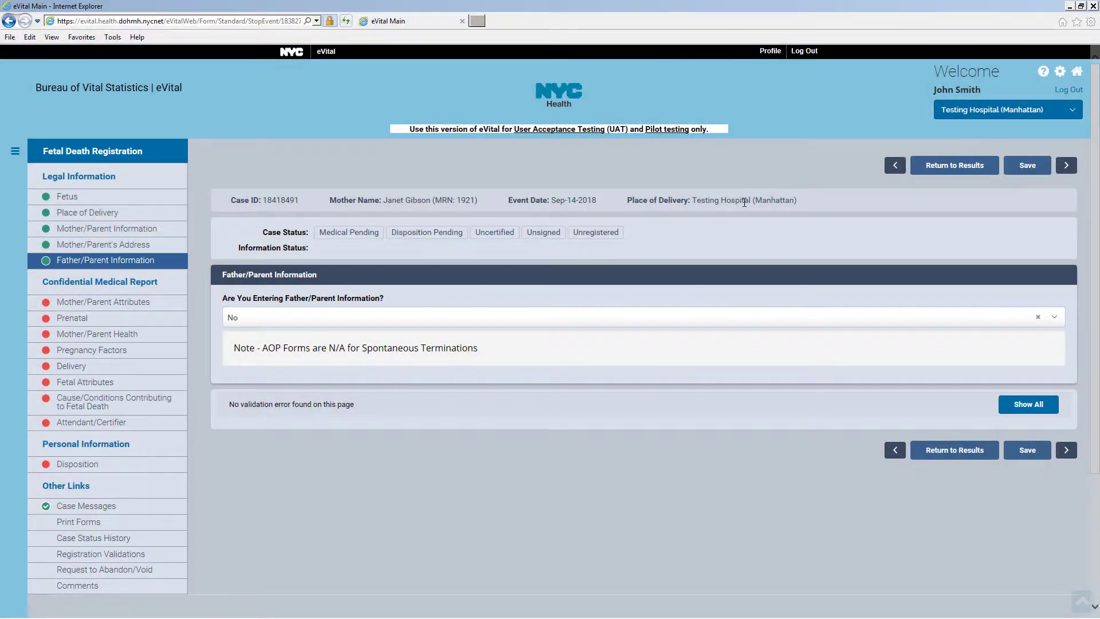
{"action": "left_click", "coordinate": [263, 323]}
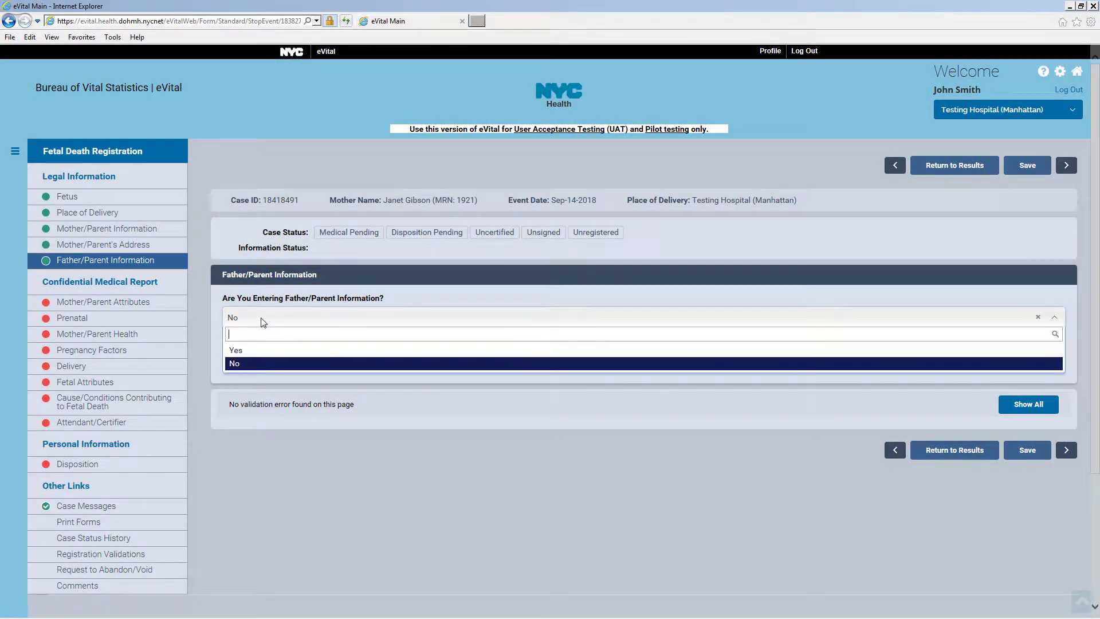
{"action": "left_click", "coordinate": [256, 350]}
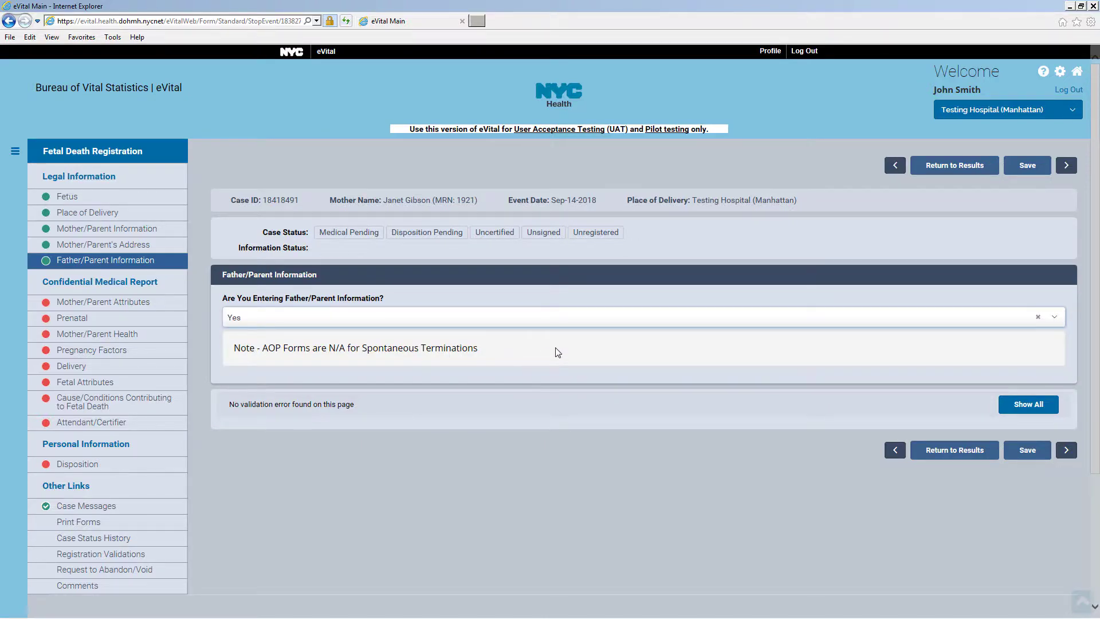
{"action": "left_click", "coordinate": [1028, 166]}
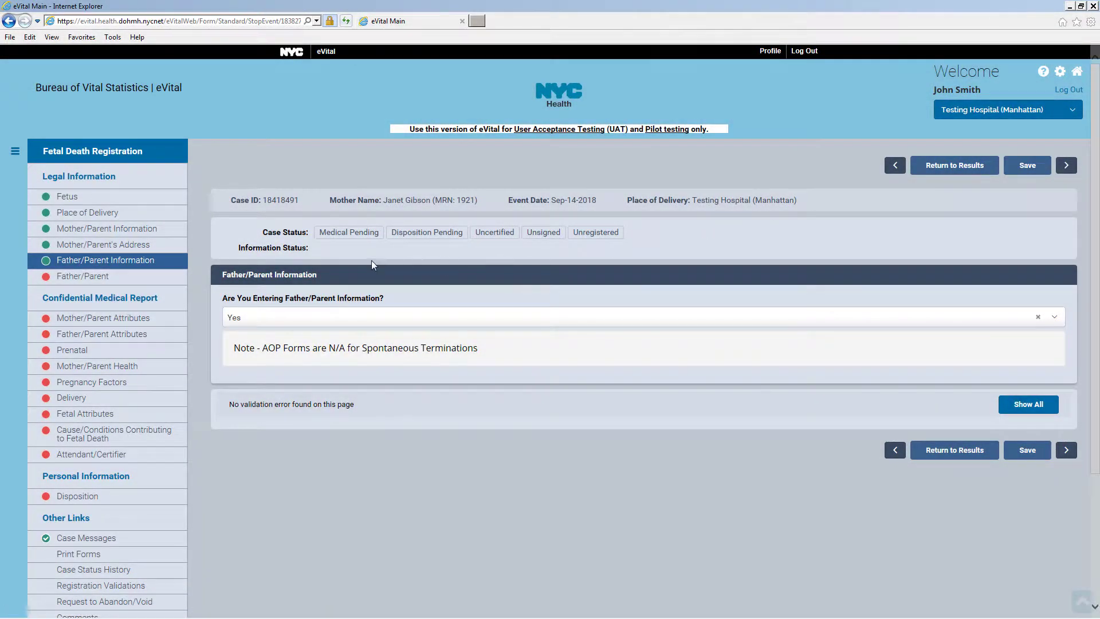
Enter the father's birth date as 07 January 1990 and his age as 28
{"action": "left_click", "coordinate": [133, 282]}
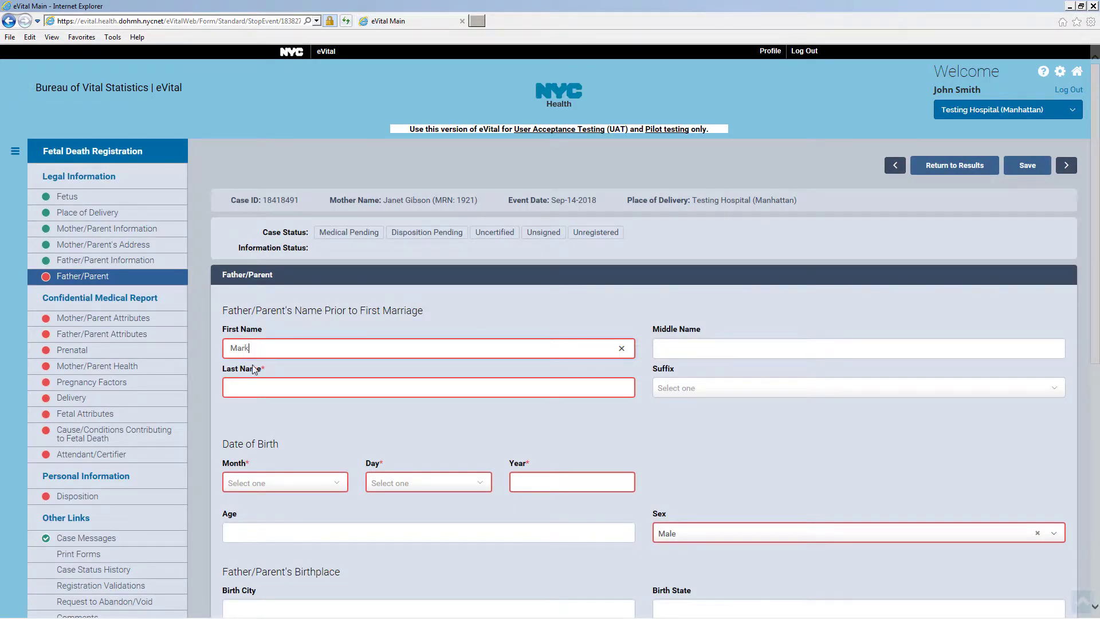
{"action": "left_click", "coordinate": [261, 481]}
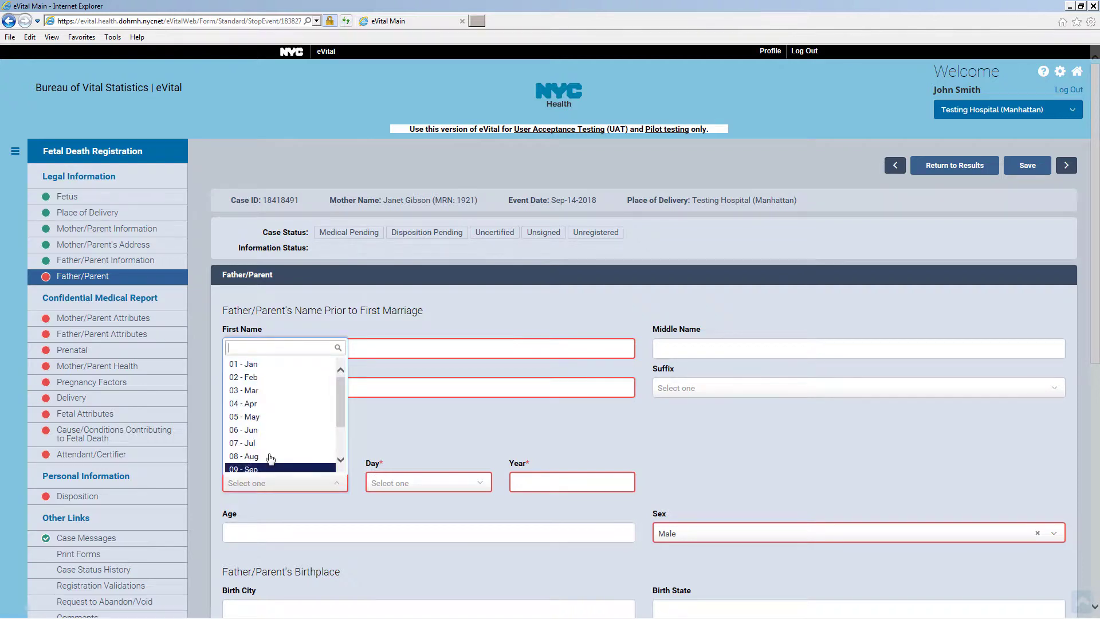
{"action": "left_click", "coordinate": [252, 375]}
{"action": "left_click", "coordinate": [397, 483]}
{"action": "left_click", "coordinate": [395, 443]}
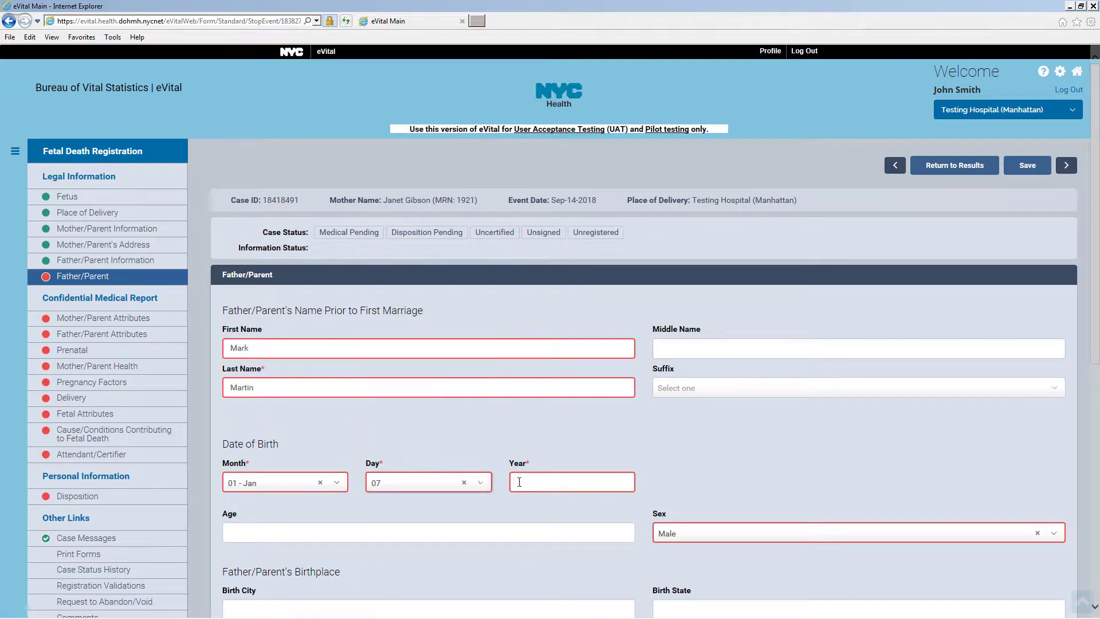
{"action": "left_click", "coordinate": [539, 480]}
{"action": "type", "text": "1990"}
{"action": "left_click", "coordinate": [397, 529]}
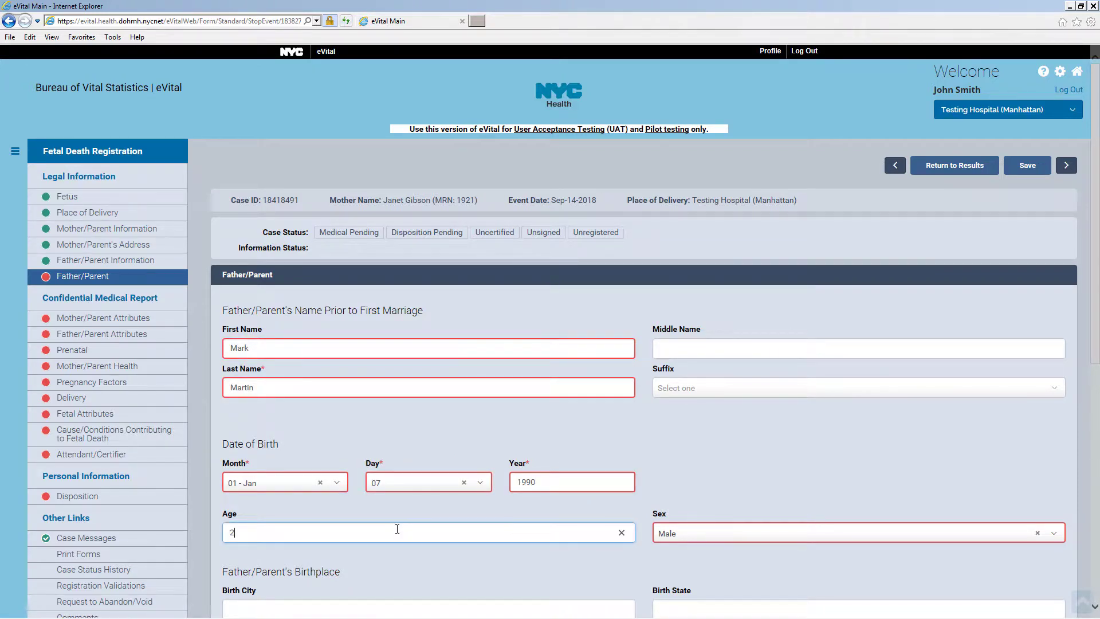
Set the father's birthplace to New York, New York, United States, and save
{"action": "scroll", "coordinate": [406, 526], "scroll_direction": "down", "scroll_amount": 5}
{"action": "left_click", "coordinate": [289, 348]}
{"action": "type", "text": "New Yo"}
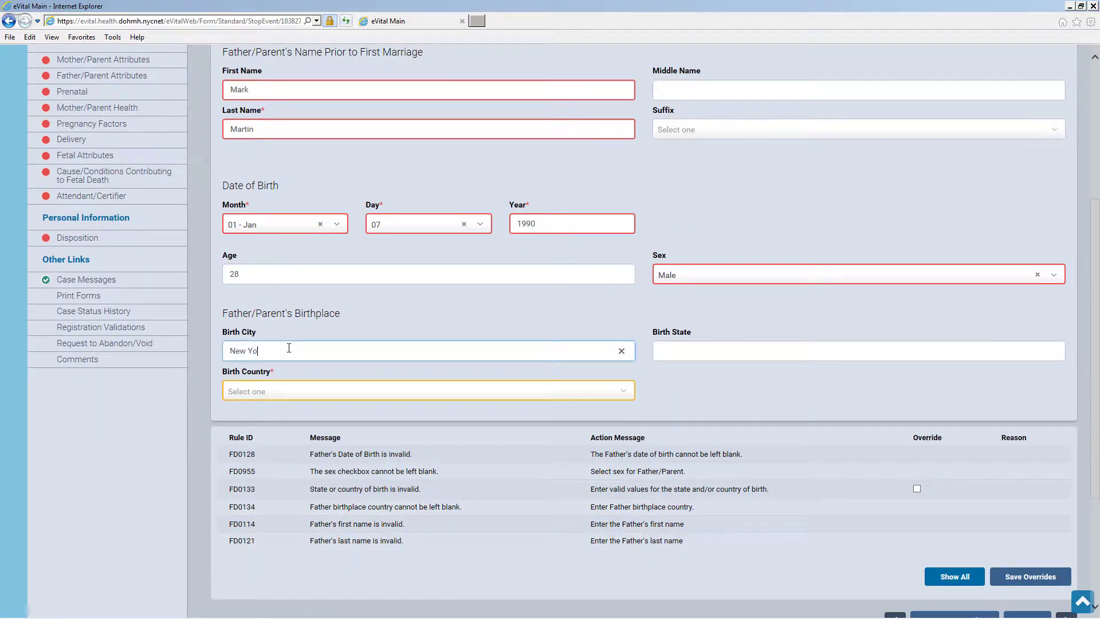
{"action": "type", "text": "rk"}
{"action": "key", "text": "Tab"}
{"action": "type", "text": "New"}
{"action": "left_click", "coordinate": [292, 392]}
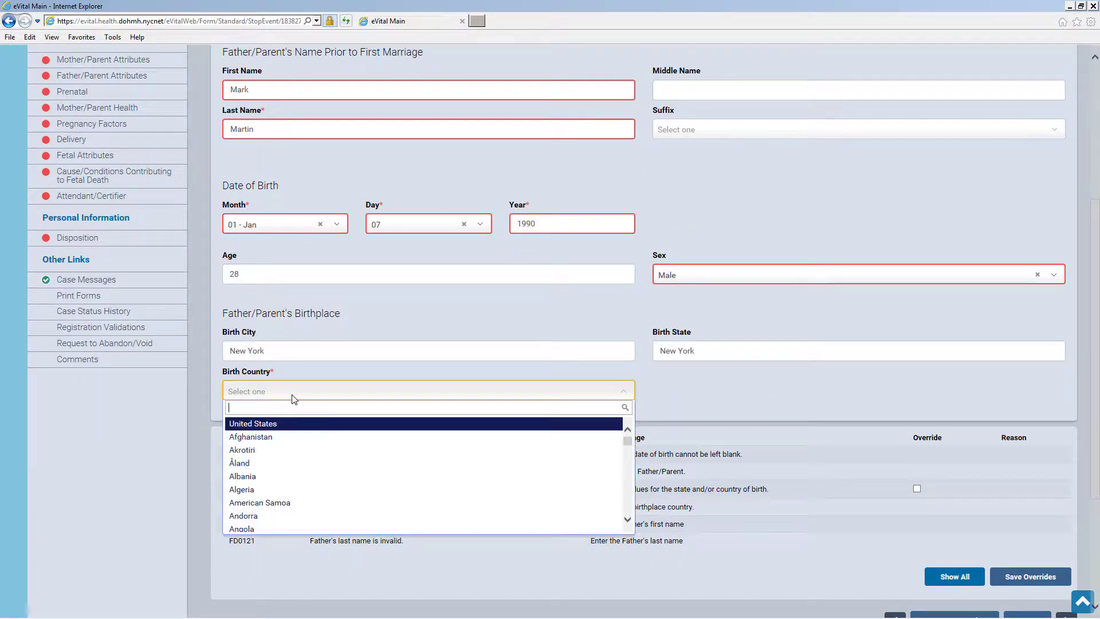
{"action": "left_click", "coordinate": [294, 423]}
{"action": "scroll", "coordinate": [402, 432], "scroll_direction": "down", "scroll_amount": 3}
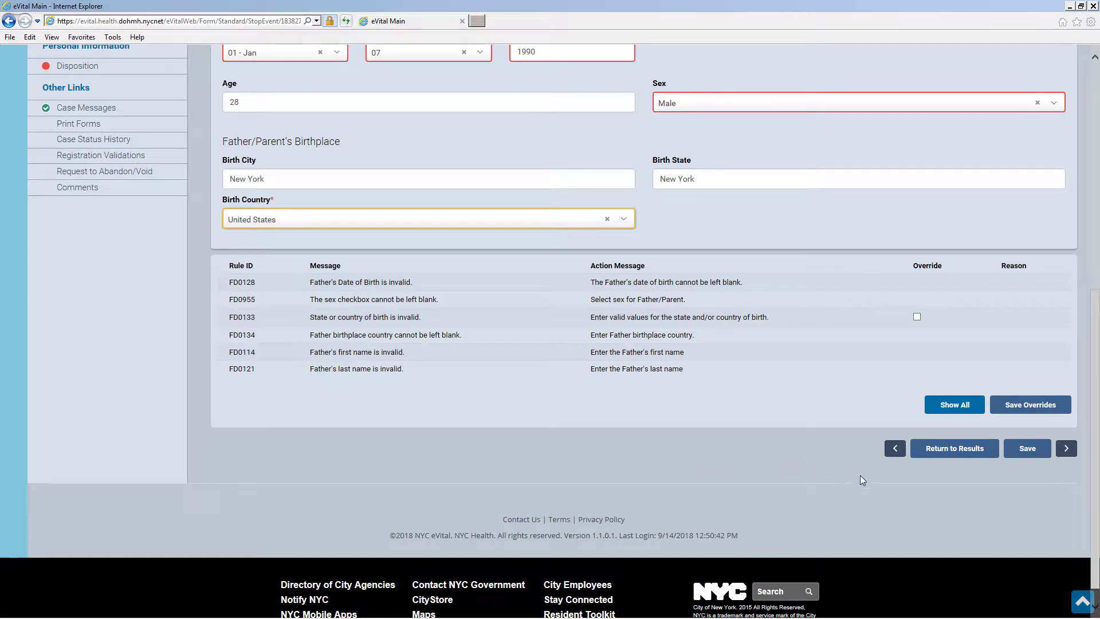
{"action": "left_click", "coordinate": [1037, 452]}
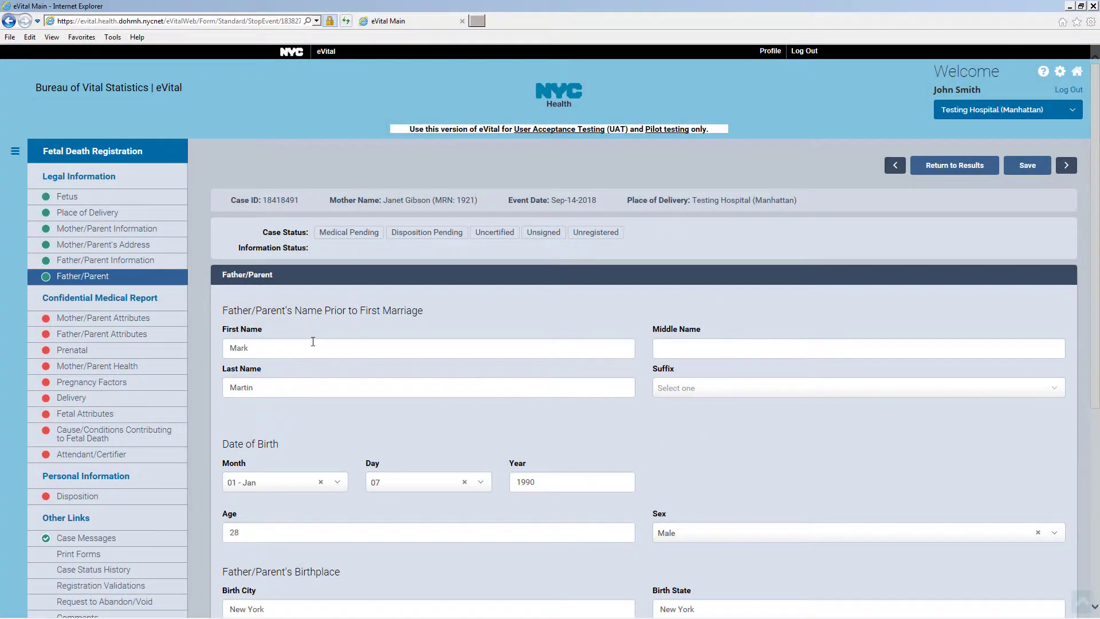
Set the mother's last menses date to May 04 2018
{"action": "left_click", "coordinate": [170, 324]}
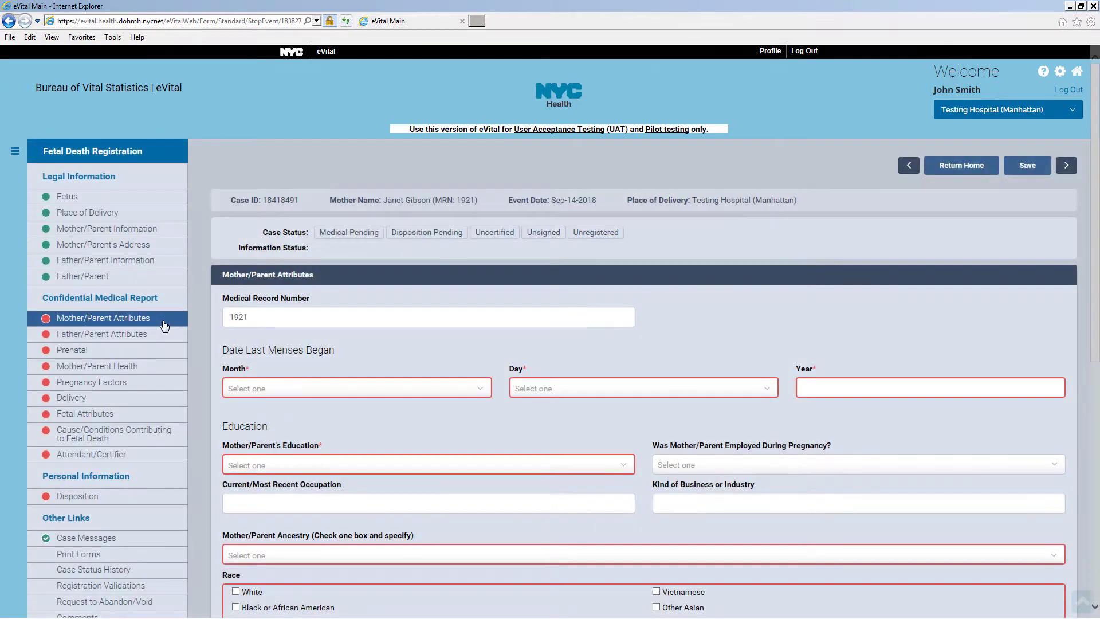
{"action": "left_click", "coordinate": [310, 392]}
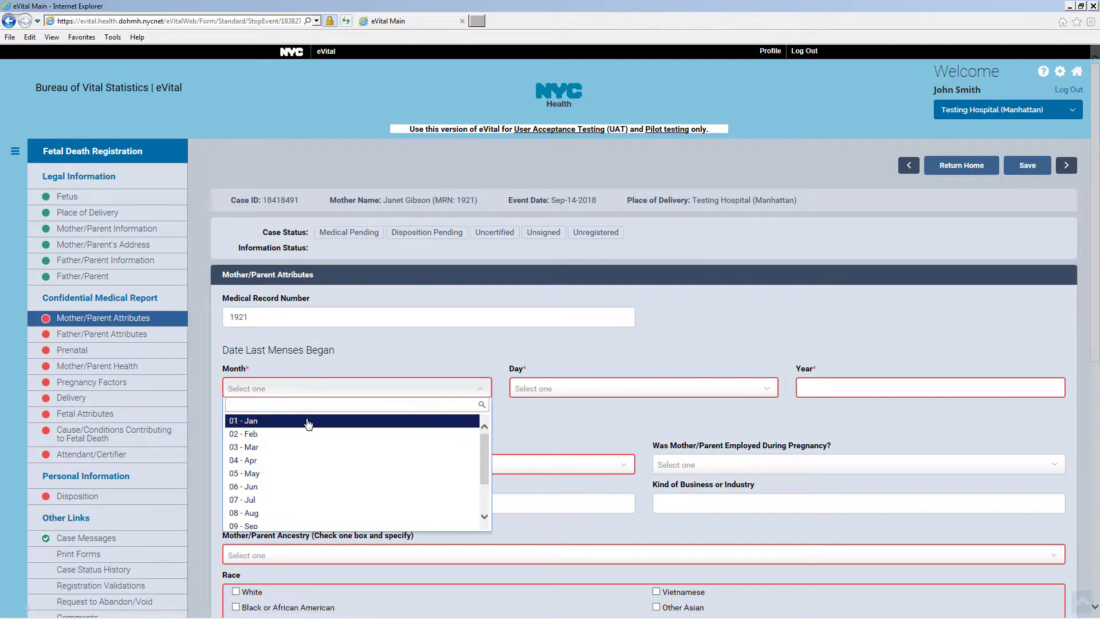
{"action": "left_click", "coordinate": [305, 474]}
{"action": "left_click", "coordinate": [549, 389]}
{"action": "left_click", "coordinate": [550, 459]}
{"action": "left_click", "coordinate": [832, 386]}
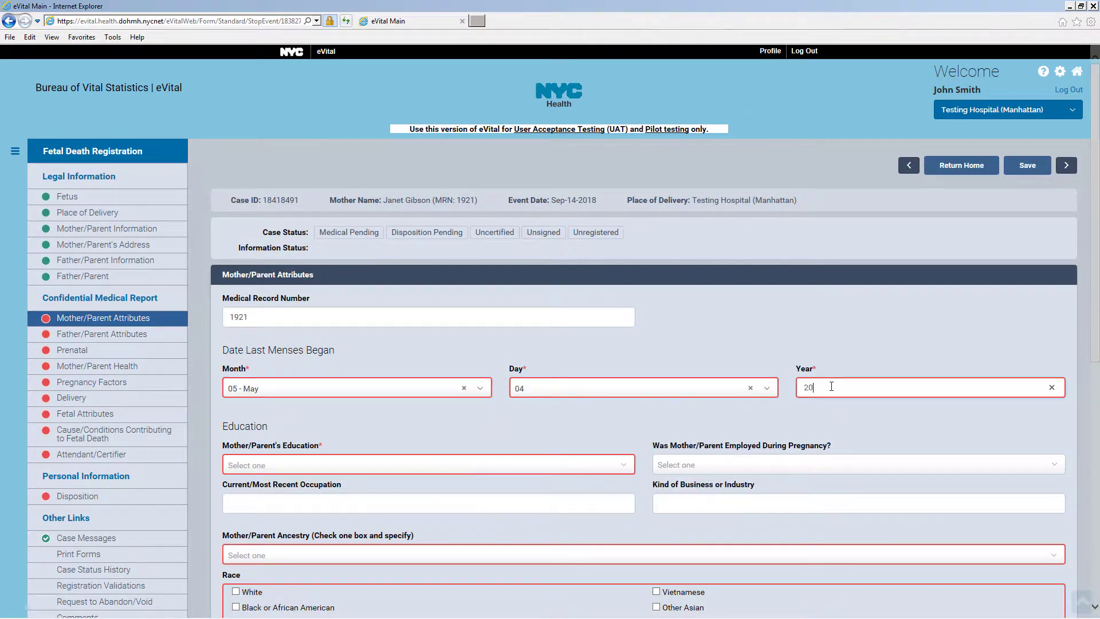
Record Master's degree, employed during pregnancy, occupation Registered Nurse in Healthcare
{"action": "left_click", "coordinate": [355, 465]}
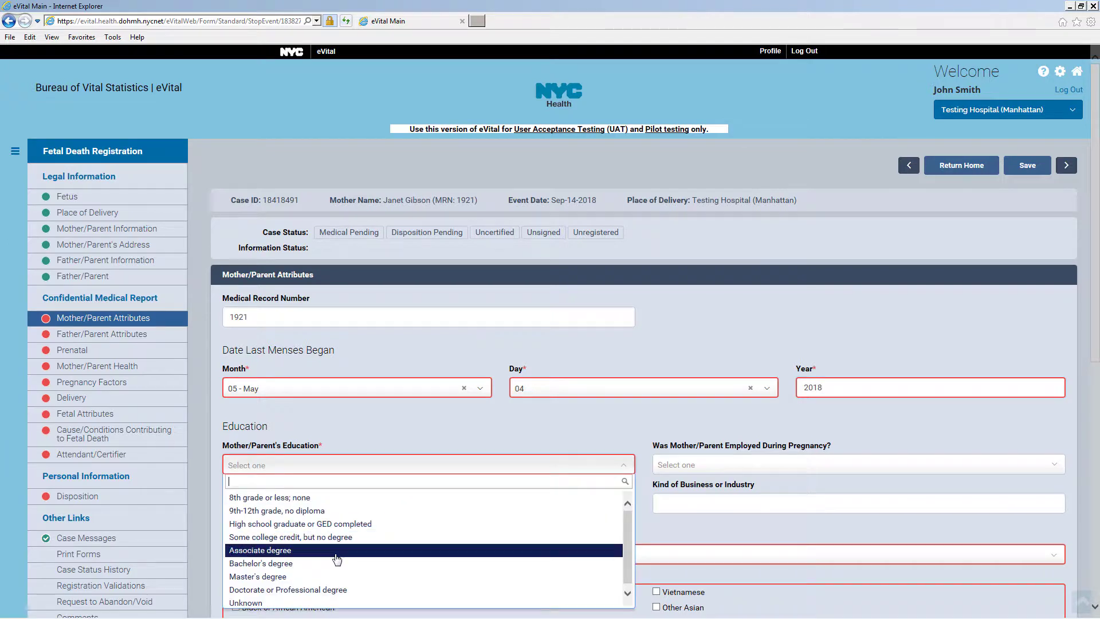
{"action": "left_click", "coordinate": [332, 577]}
{"action": "left_click", "coordinate": [700, 468]}
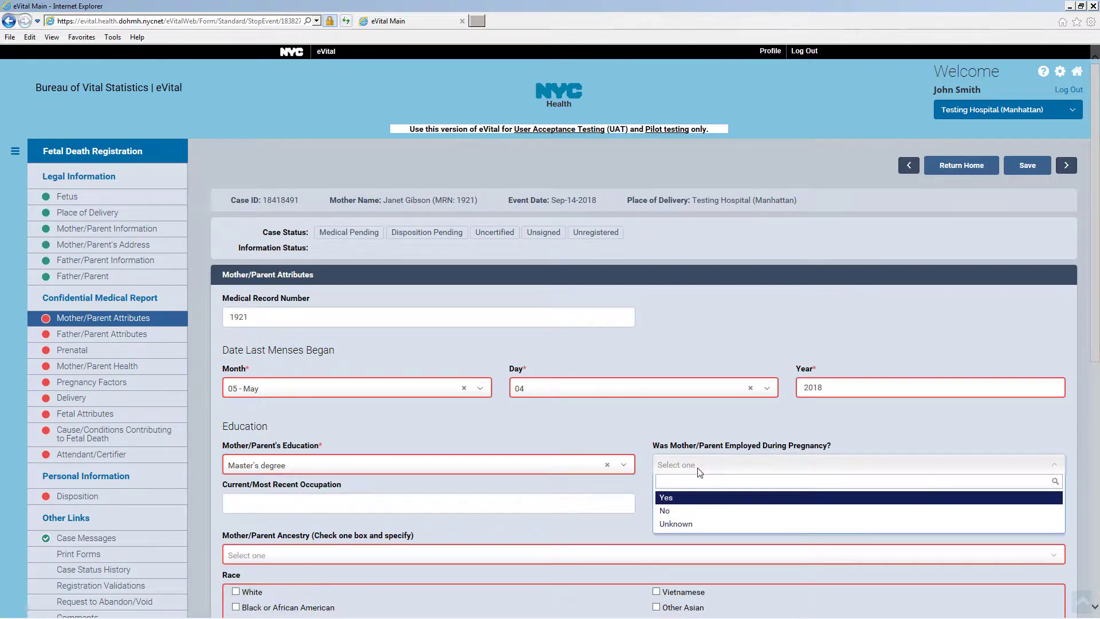
{"action": "left_click", "coordinate": [688, 502]}
{"action": "left_click", "coordinate": [465, 504]}
{"action": "type", "text": "Registered N"}
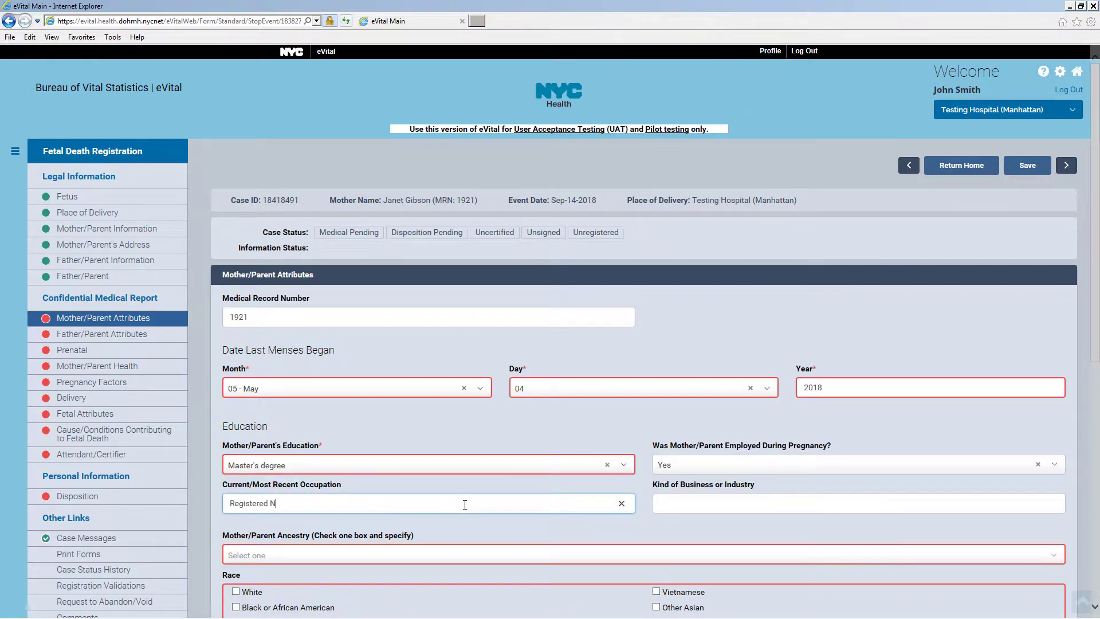
{"action": "type", "text": "urse"}
{"action": "left_click", "coordinate": [691, 500]}
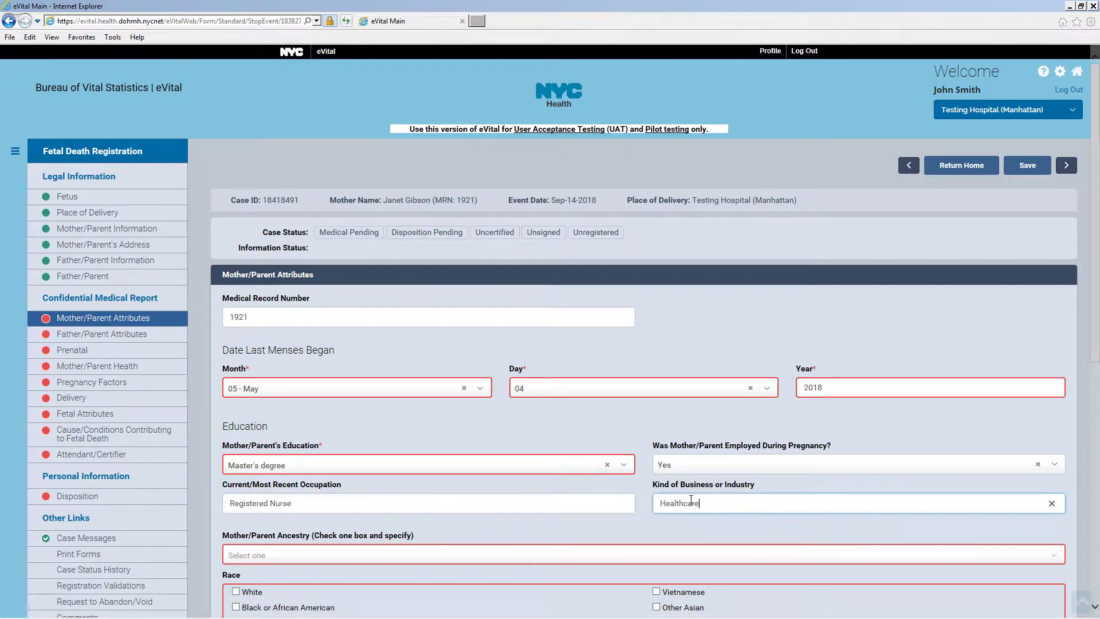
{"action": "type", "text": "Healthcare"}
Set the mother's ancestry to Non-Hispanic American and race to White, then save
{"action": "scroll", "coordinate": [714, 492], "scroll_direction": "down", "scroll_amount": 6}
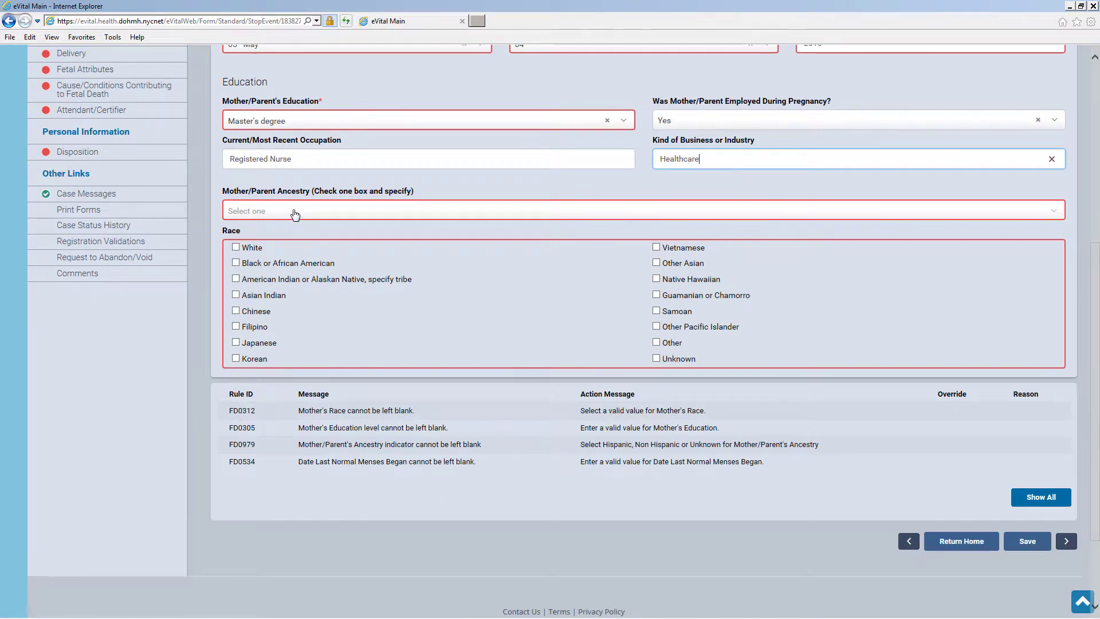
{"action": "left_click", "coordinate": [294, 213]}
{"action": "left_click", "coordinate": [287, 253]}
{"action": "left_click", "coordinate": [282, 251]}
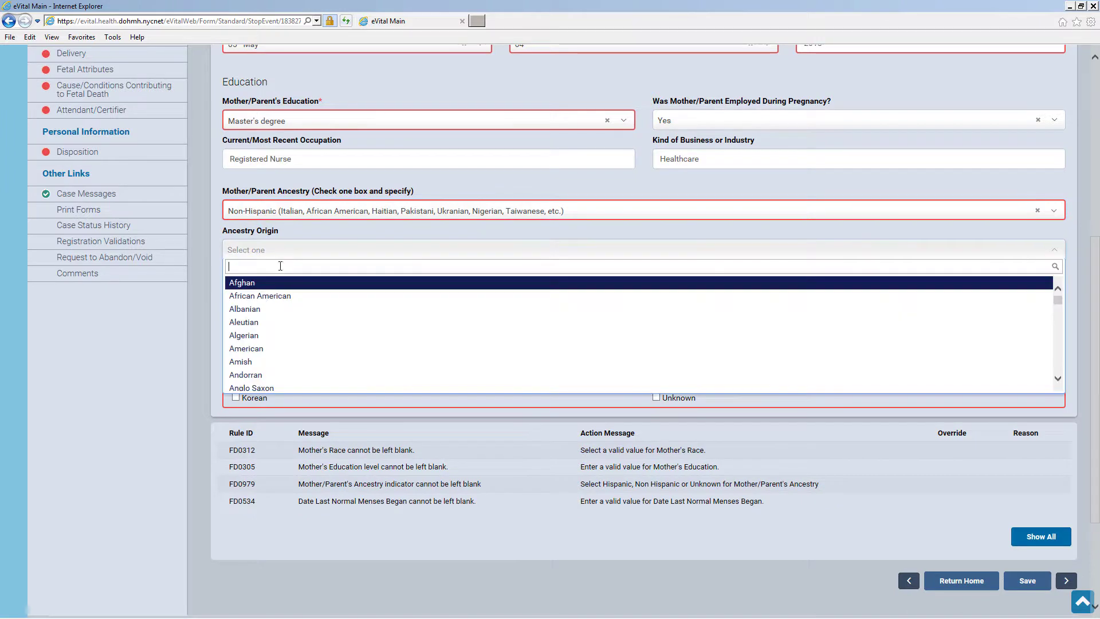
{"action": "left_click", "coordinate": [263, 348]}
{"action": "left_click", "coordinate": [236, 286]}
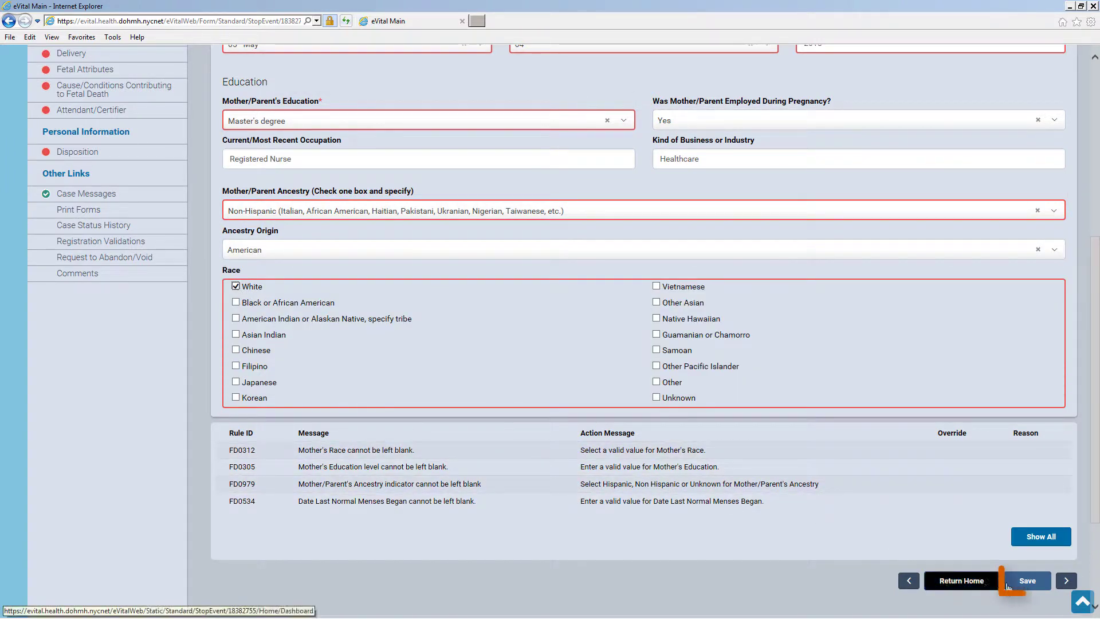
{"action": "left_click", "coordinate": [1037, 590]}
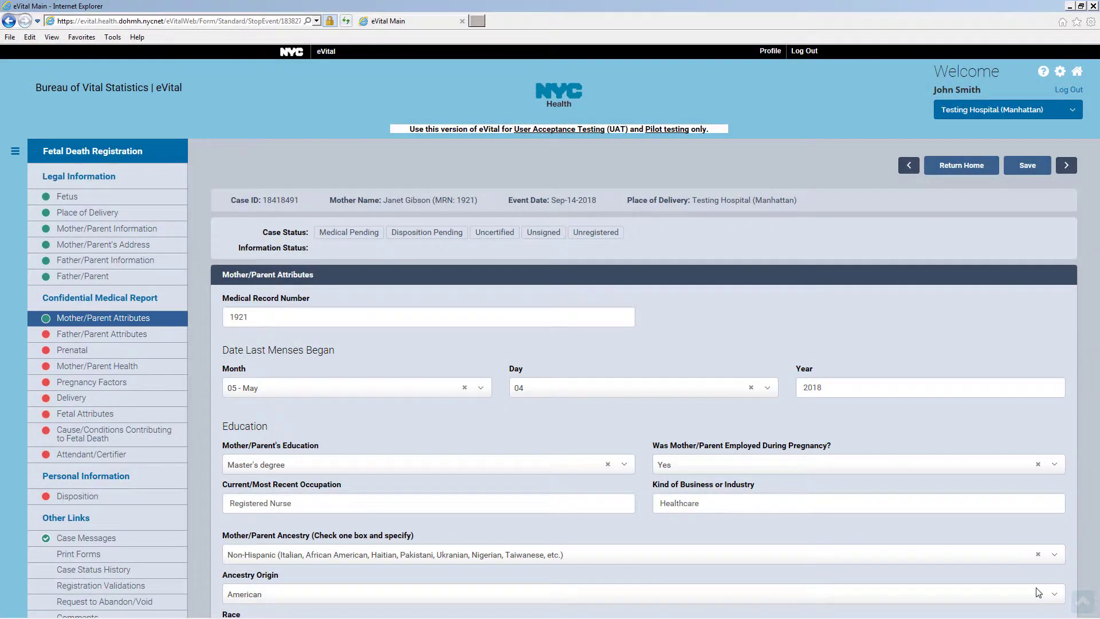
Set the father's education to Some college credit and business to Atuo Repair
{"action": "left_click", "coordinate": [167, 336]}
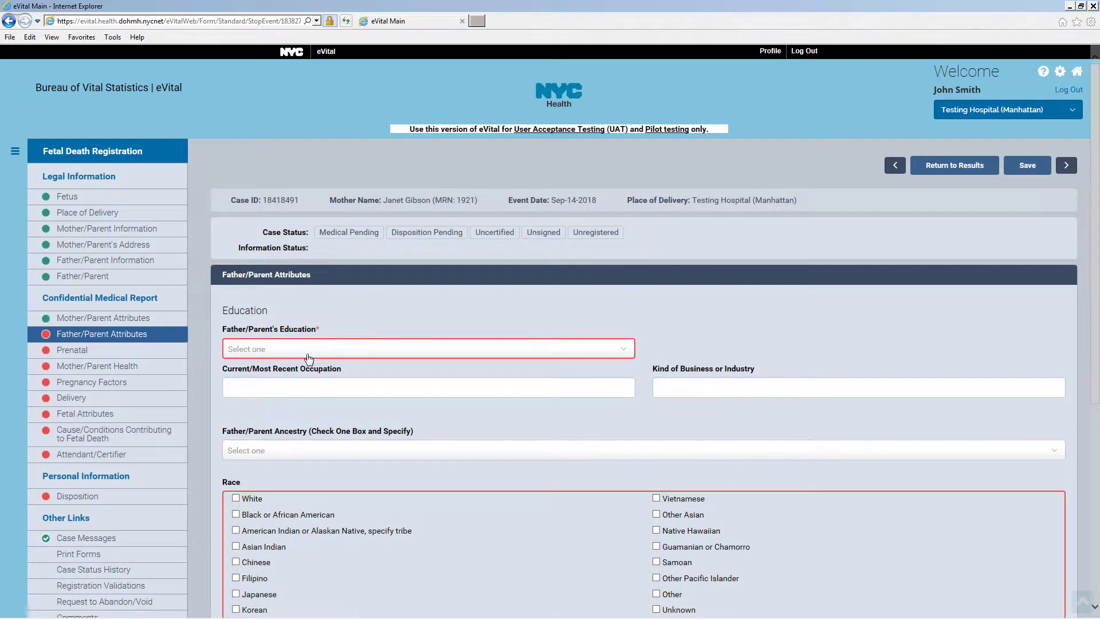
{"action": "left_click", "coordinate": [316, 350]}
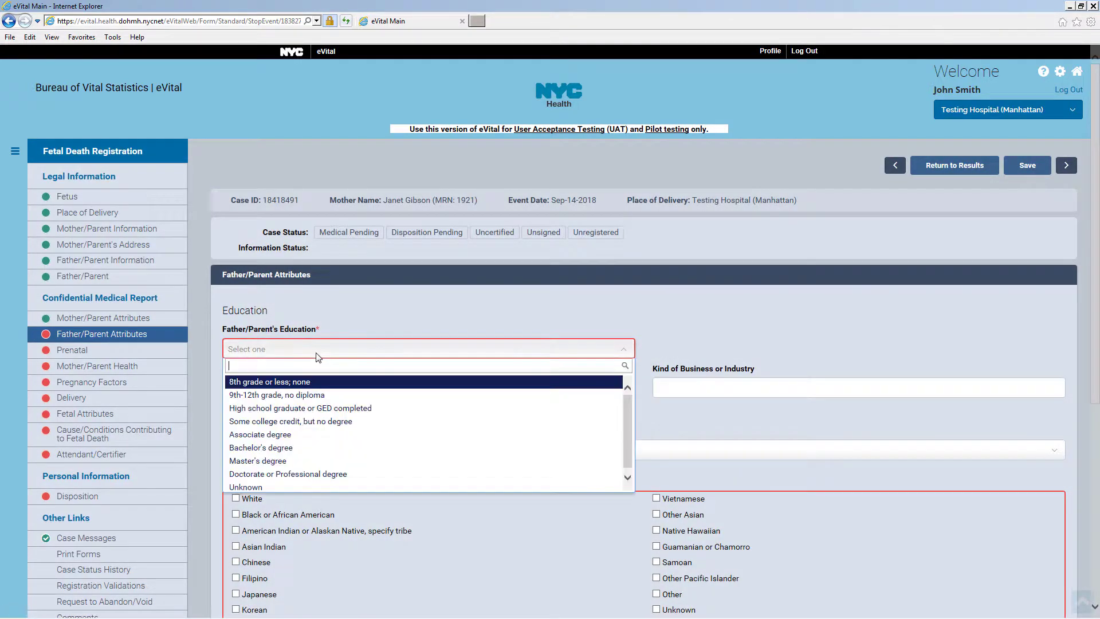
{"action": "left_click", "coordinate": [334, 421]}
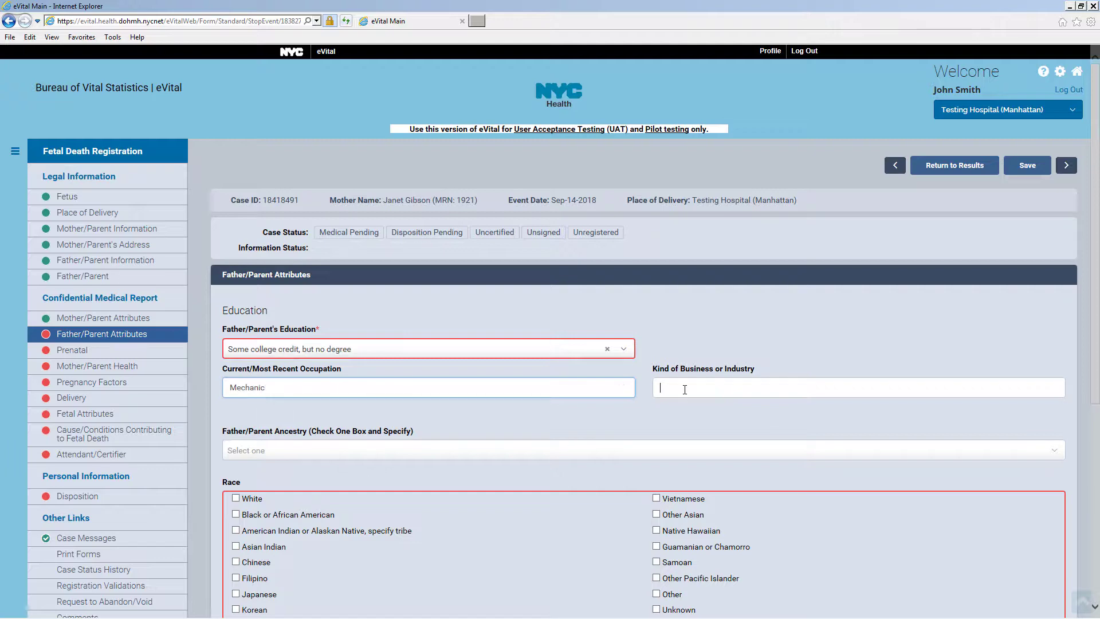
{"action": "type", "text": "Atuo Repair"}
{"action": "scroll", "coordinate": [671, 390], "scroll_direction": "down", "scroll_amount": 6}
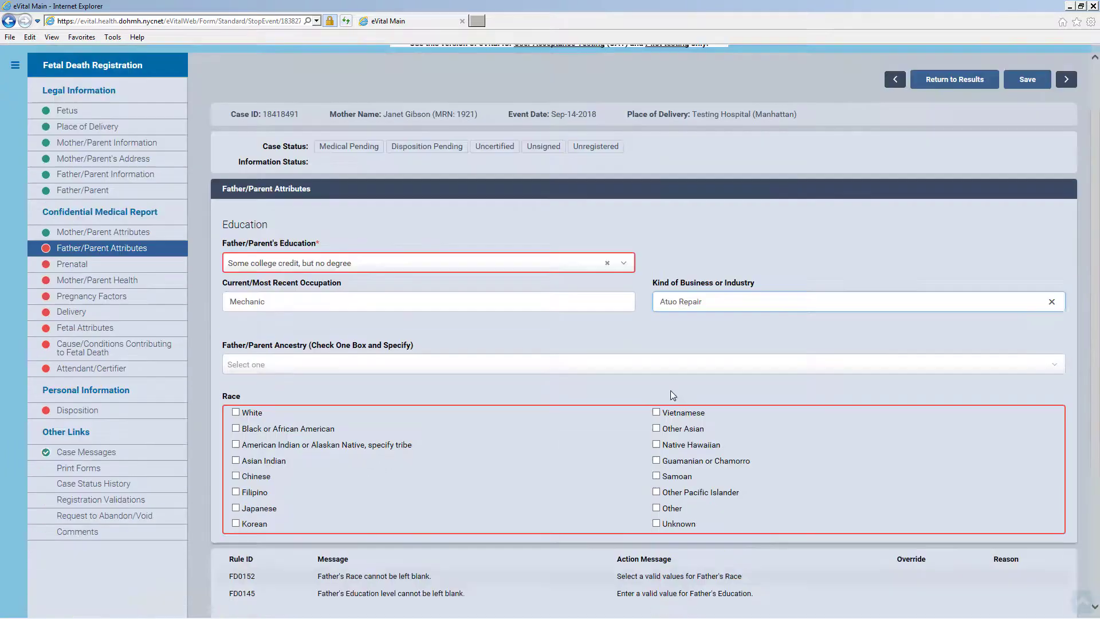
Set the father's ancestry to Non-Hispanic American and race to White, then save
{"action": "left_click", "coordinate": [257, 123]}
{"action": "left_click", "coordinate": [258, 165]}
{"action": "left_click", "coordinate": [261, 160]}
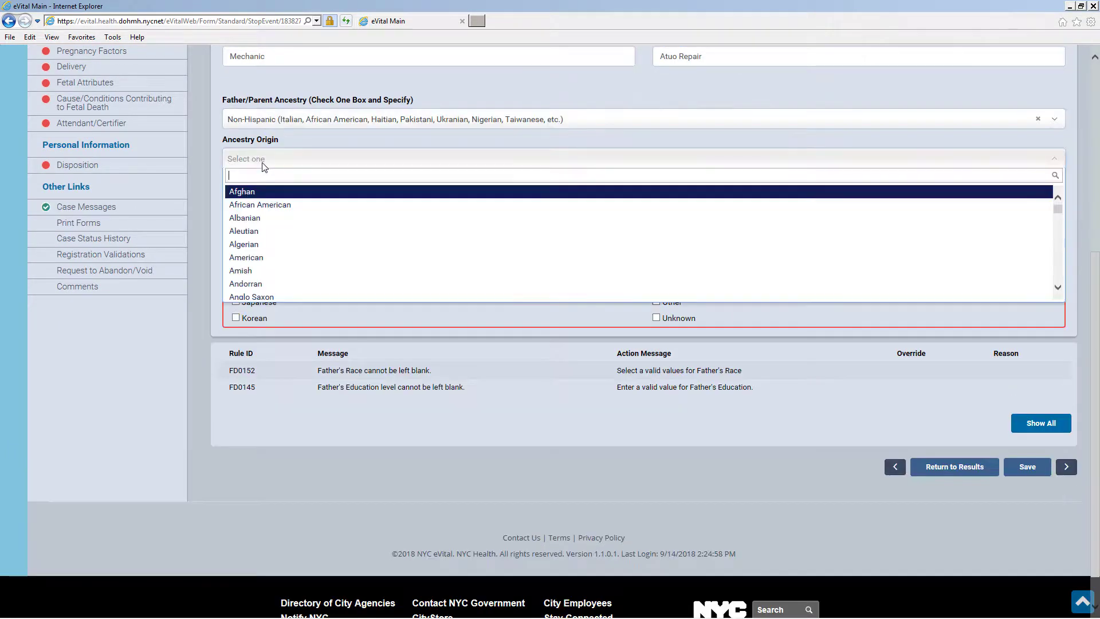
{"action": "left_click", "coordinate": [262, 248]}
{"action": "left_click", "coordinate": [236, 206]}
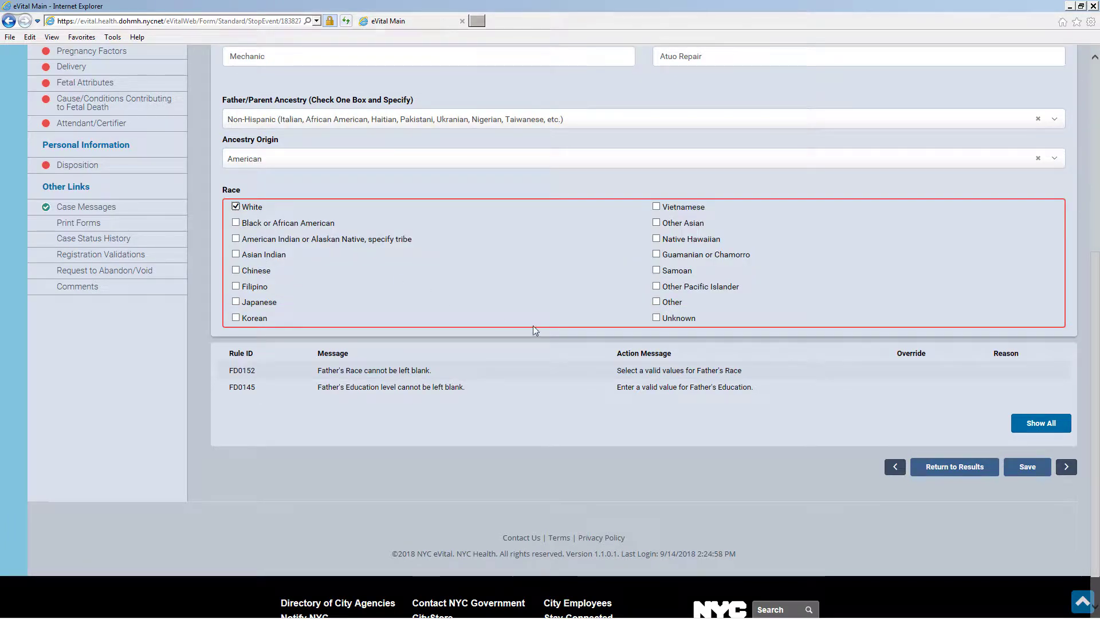
{"action": "left_click", "coordinate": [1028, 467]}
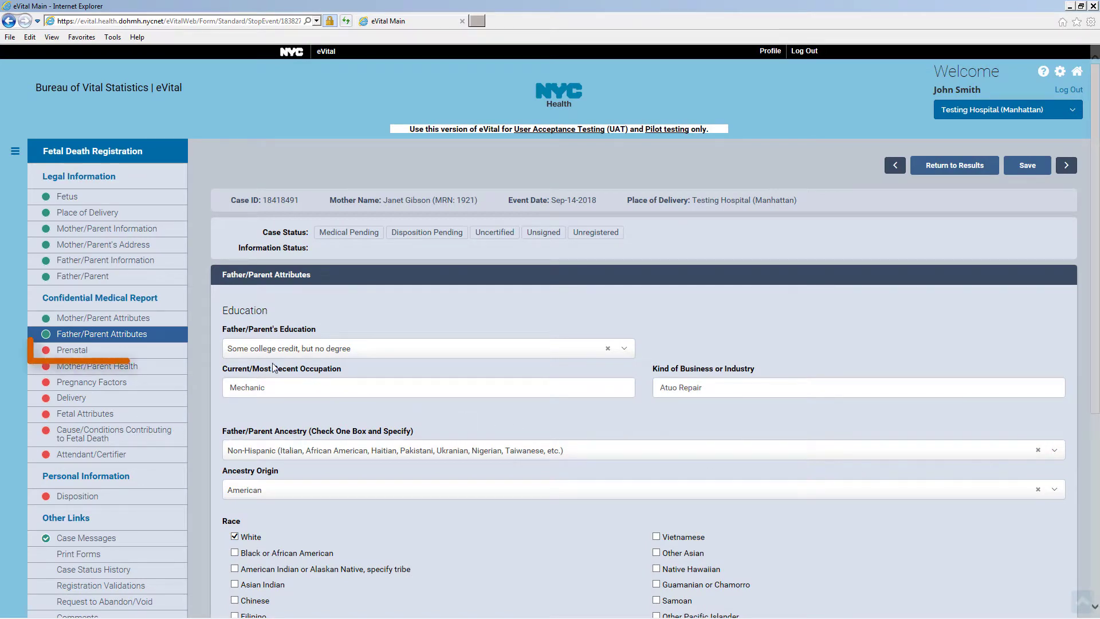
Set Primary Payor to Private Insurance and record no prenatal care
{"action": "left_click", "coordinate": [161, 355]}
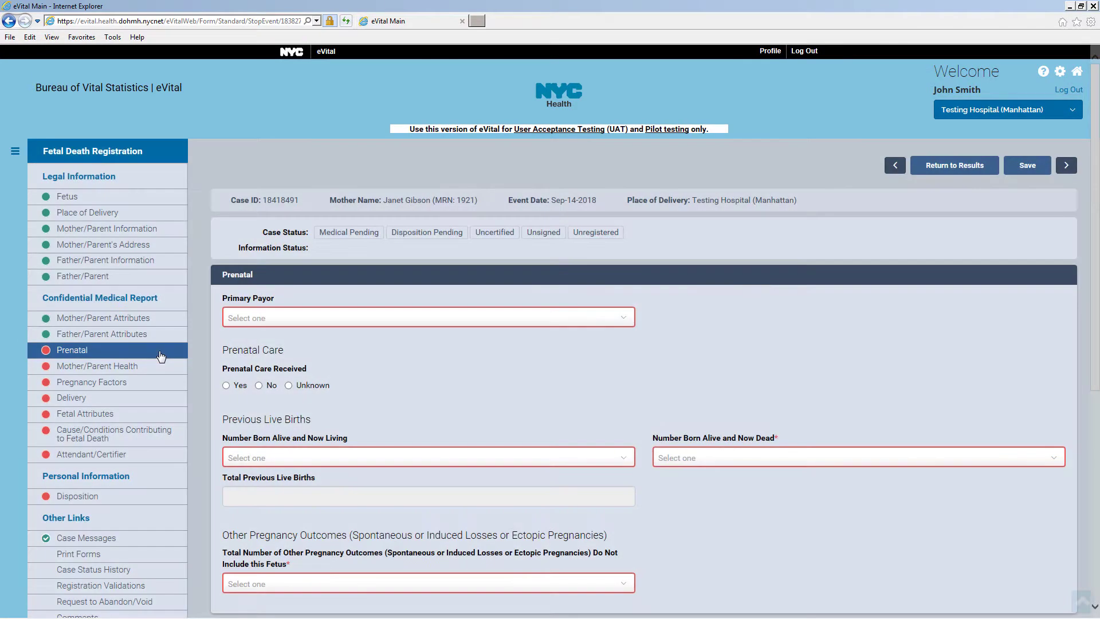
{"action": "left_click", "coordinate": [365, 323]}
{"action": "left_click", "coordinate": [333, 378]}
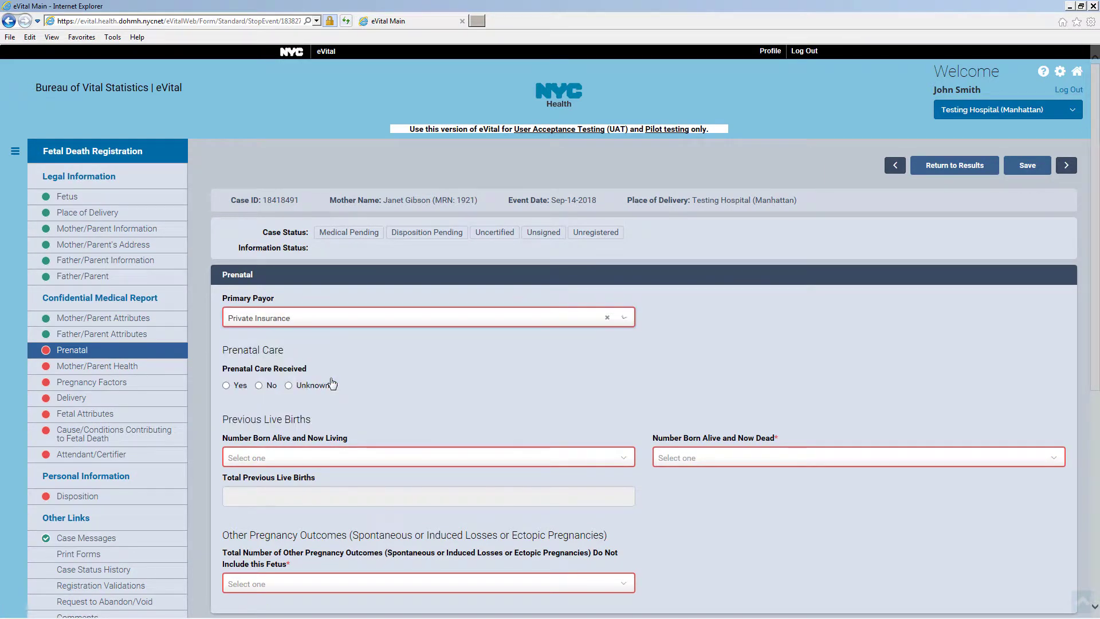
{"action": "left_click", "coordinate": [259, 385]}
{"action": "scroll", "coordinate": [367, 401], "scroll_direction": "down", "scroll_amount": 3}
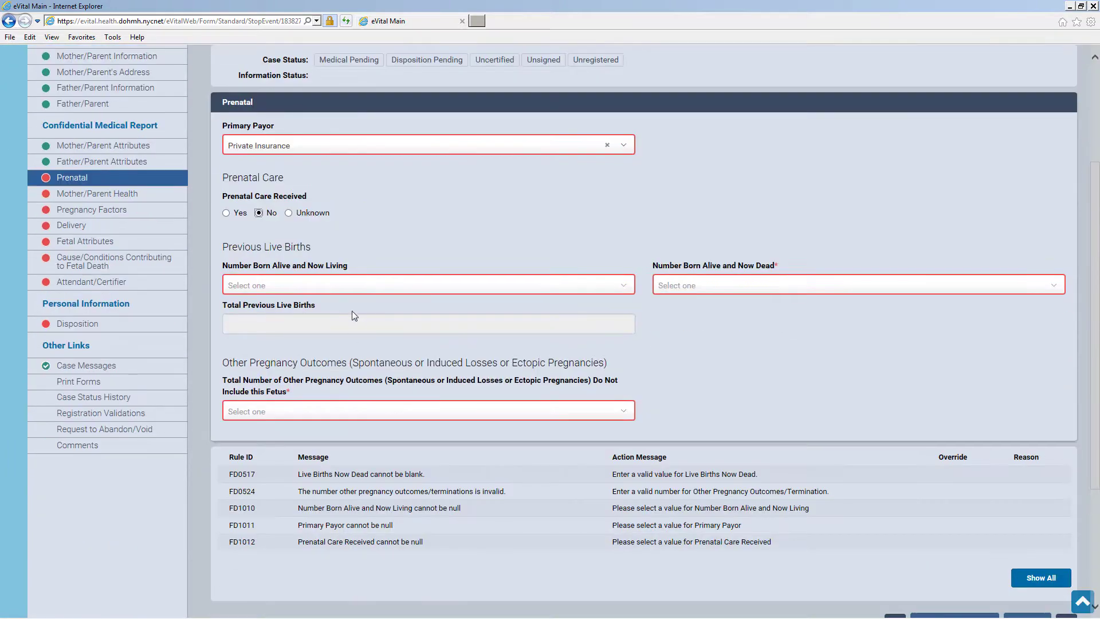
Choose None for born alive living, born alive dead, and other outcomes, then save
{"action": "left_click", "coordinate": [342, 286]}
{"action": "left_click", "coordinate": [286, 318]}
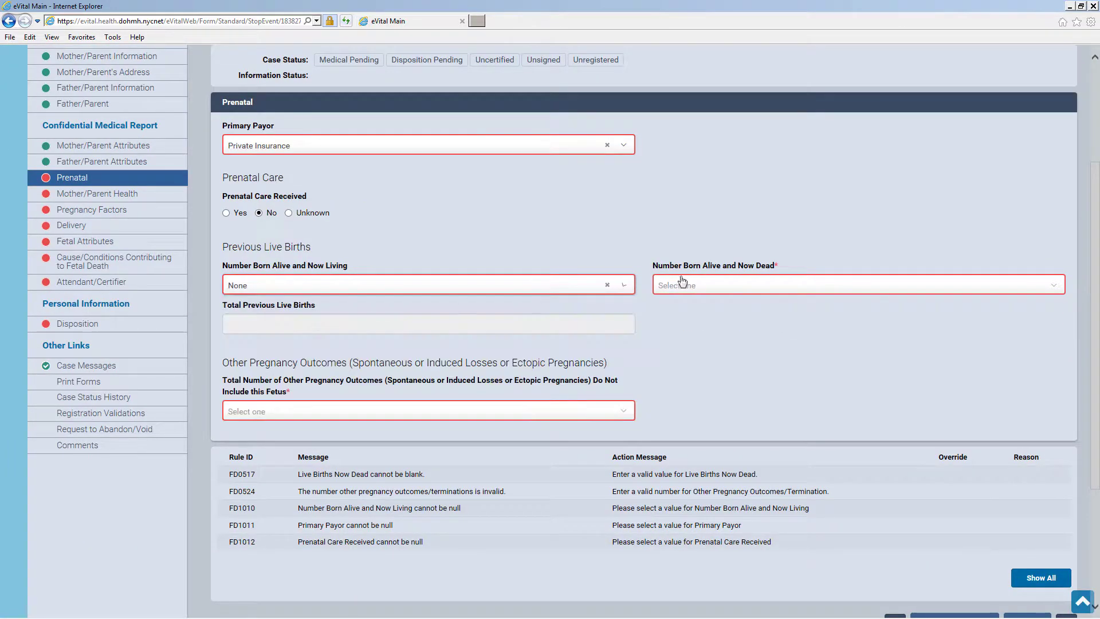
{"action": "left_click", "coordinate": [684, 285]}
{"action": "left_click", "coordinate": [689, 319]}
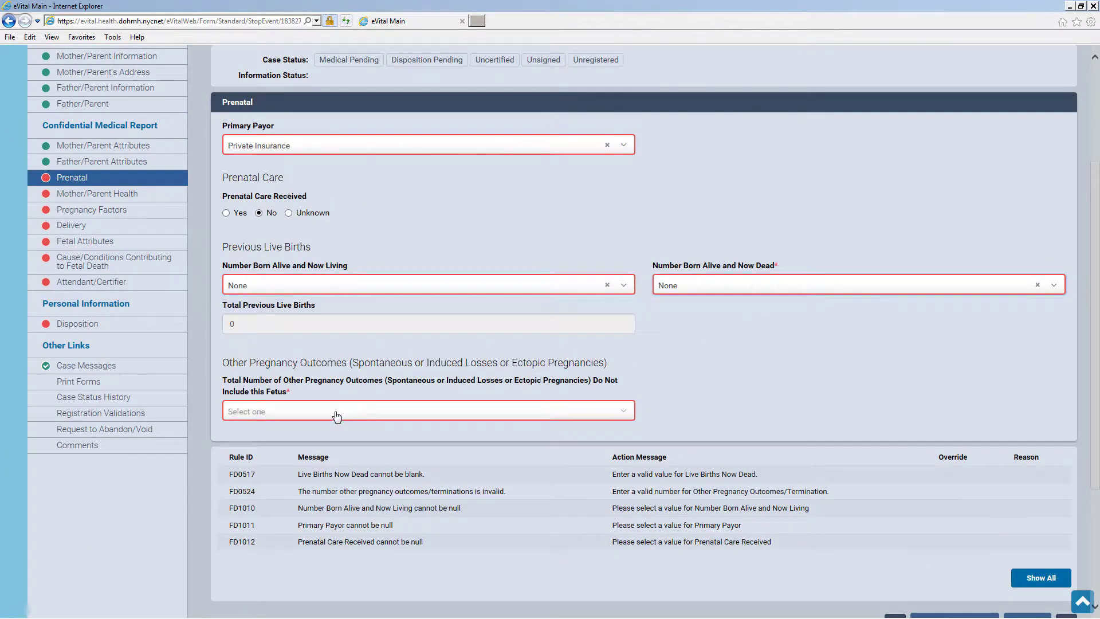
{"action": "left_click", "coordinate": [338, 412]}
{"action": "left_click", "coordinate": [332, 441]}
{"action": "scroll", "coordinate": [888, 452], "scroll_direction": "down", "scroll_amount": 3}
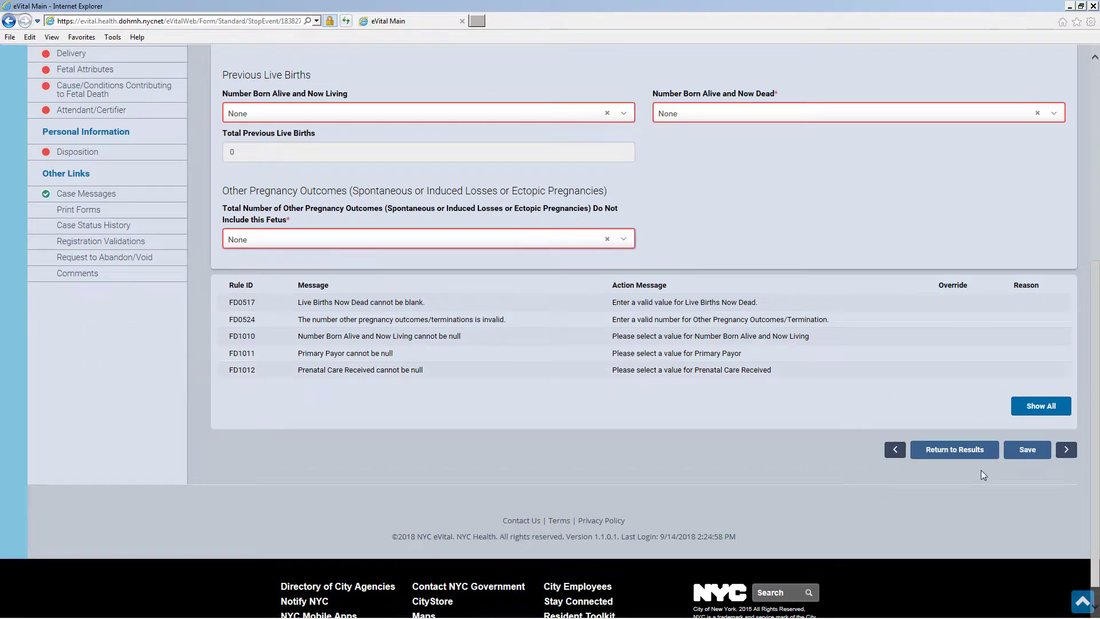
{"action": "left_click", "coordinate": [1032, 458]}
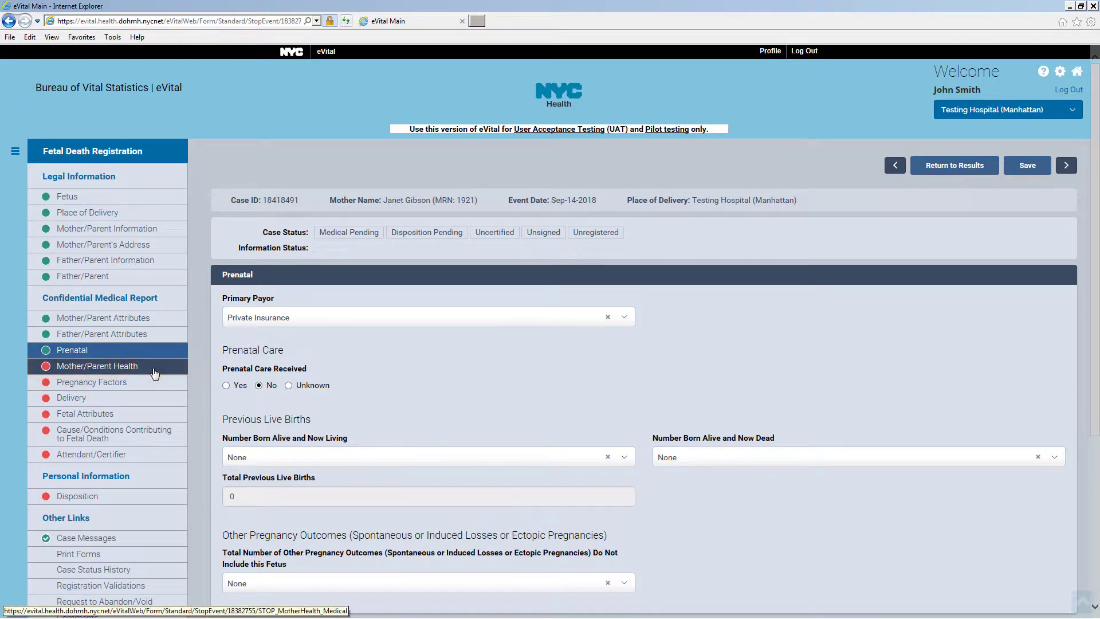
Enter the mother's height 5-04 and weights 105 and 120
{"action": "left_click", "coordinate": [155, 372]}
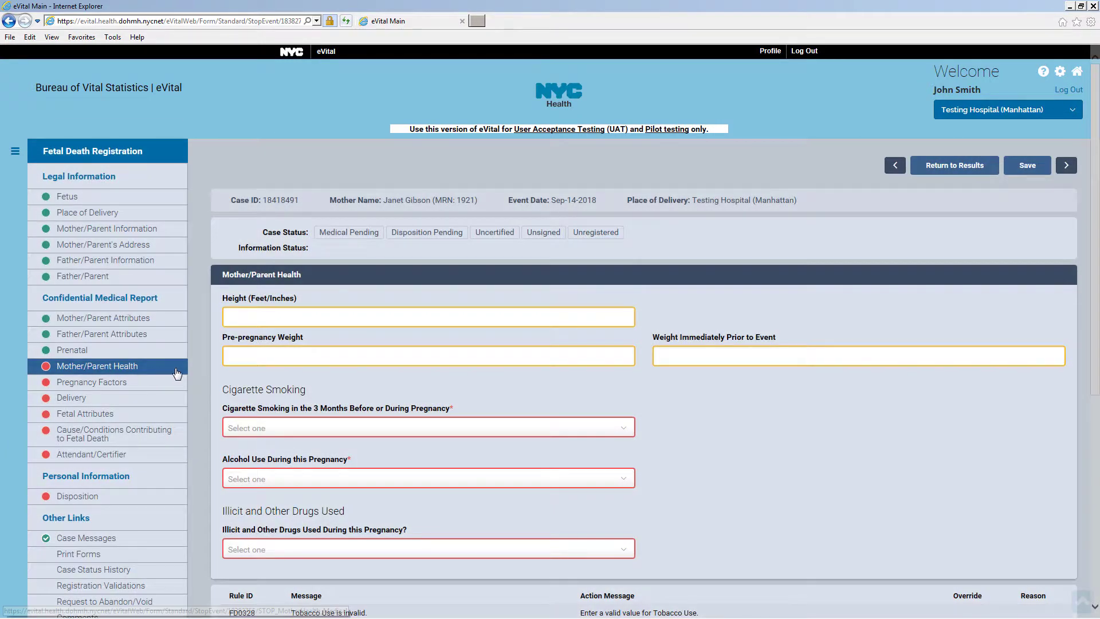
{"action": "left_click", "coordinate": [264, 320]}
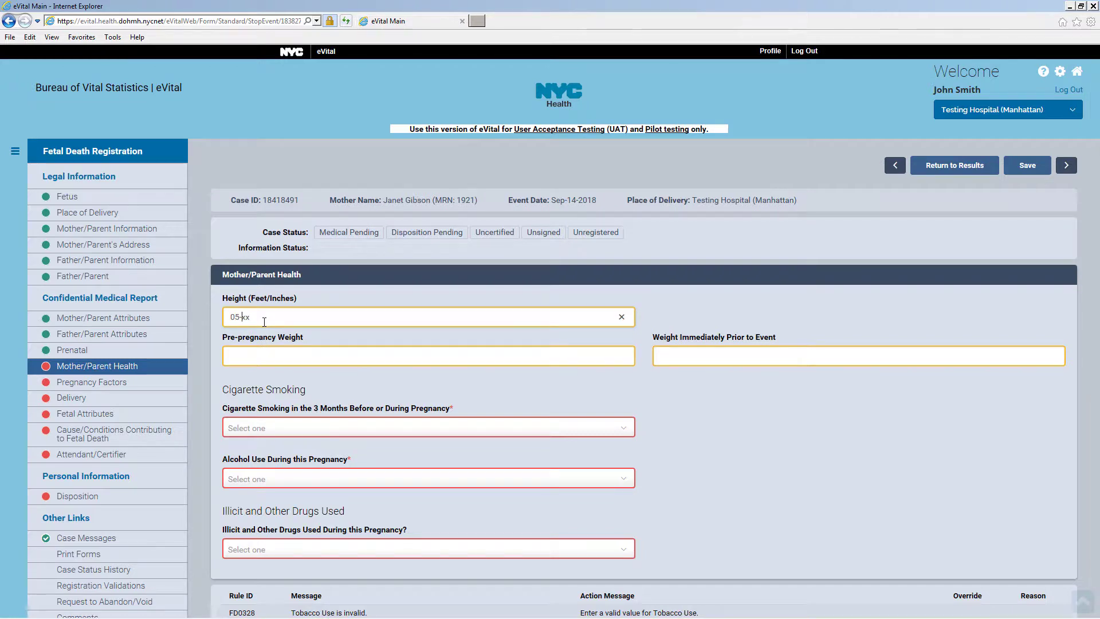
{"action": "type", "text": "5-04"}
{"action": "left_click", "coordinate": [277, 355]}
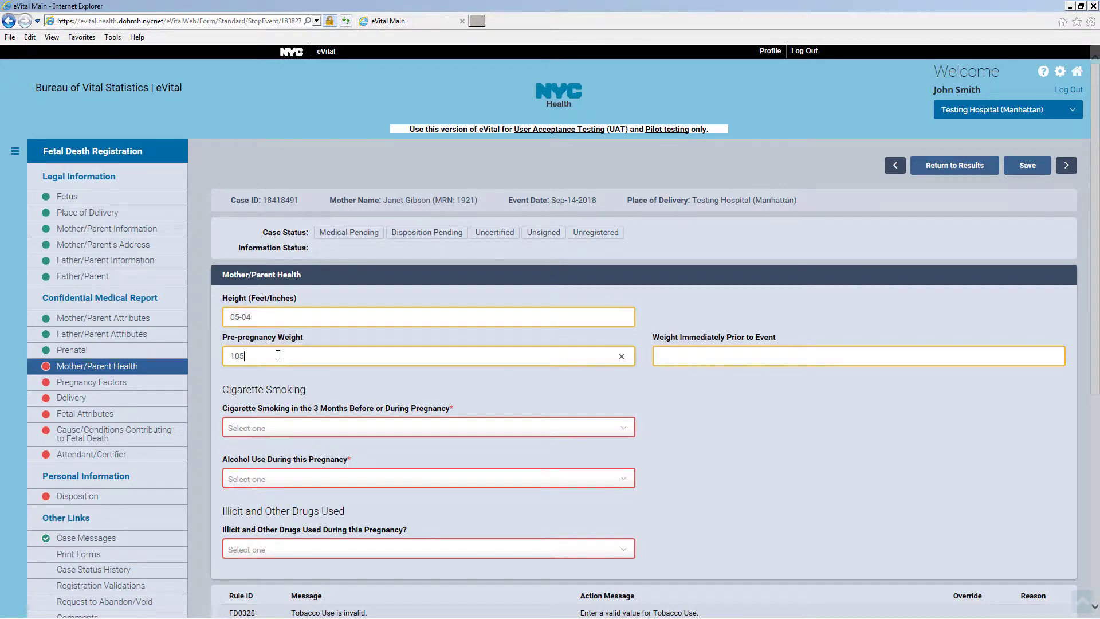
{"action": "left_click", "coordinate": [675, 356]}
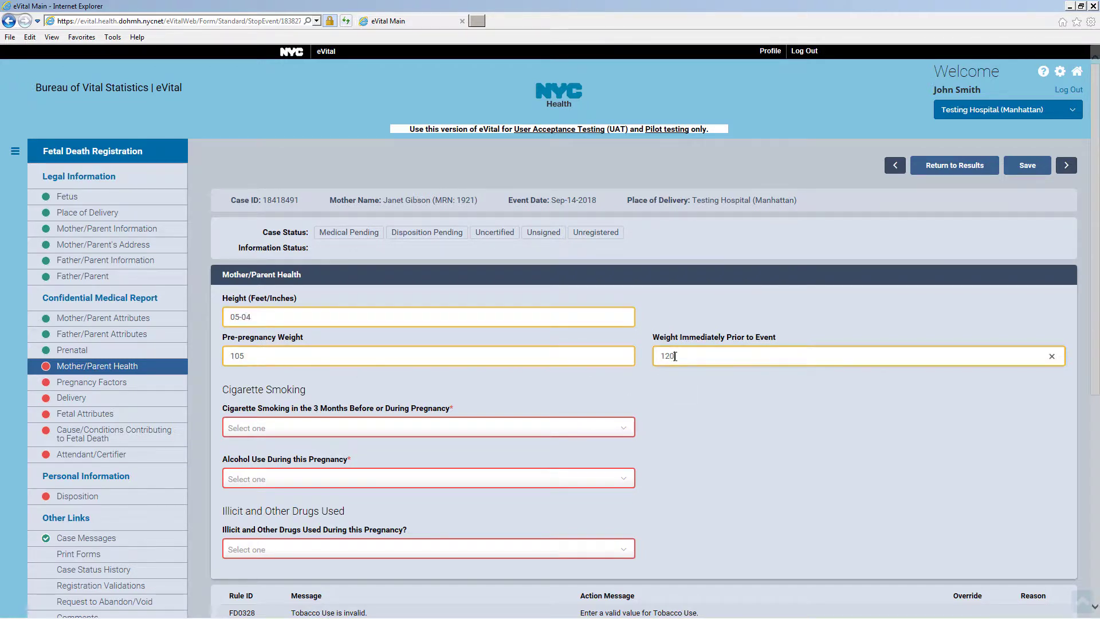
Set cigarette smoking, alcohol use and illicit drugs to No, then save
{"action": "left_click", "coordinate": [319, 428]}
{"action": "left_click", "coordinate": [287, 474]}
{"action": "left_click", "coordinate": [286, 479]}
{"action": "left_click", "coordinate": [288, 525]}
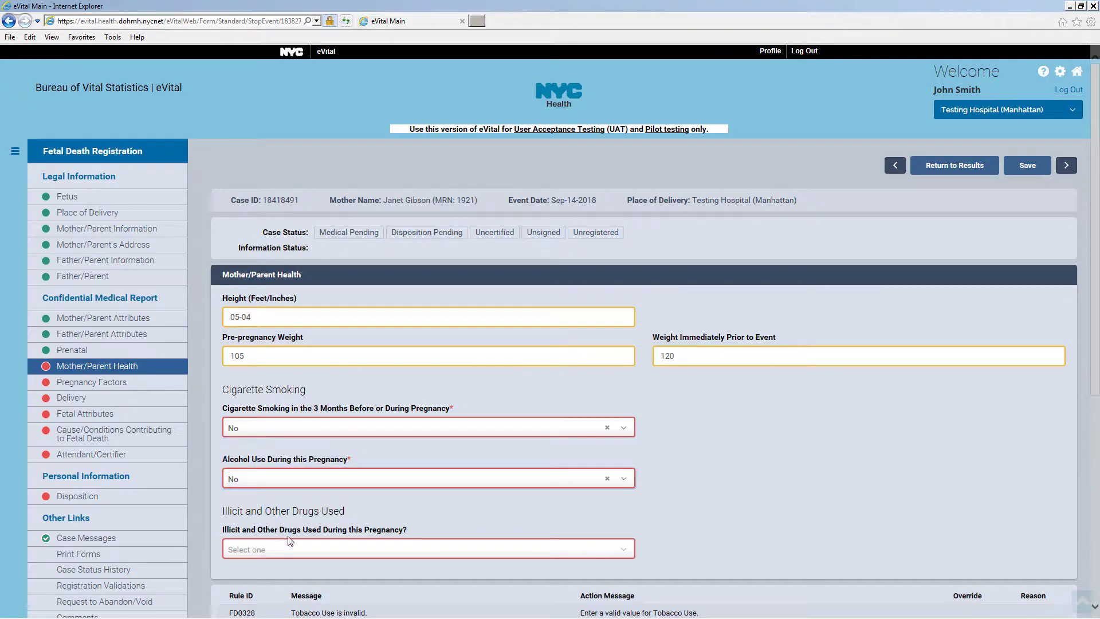
{"action": "left_click", "coordinate": [290, 541]}
{"action": "left_click", "coordinate": [279, 592]}
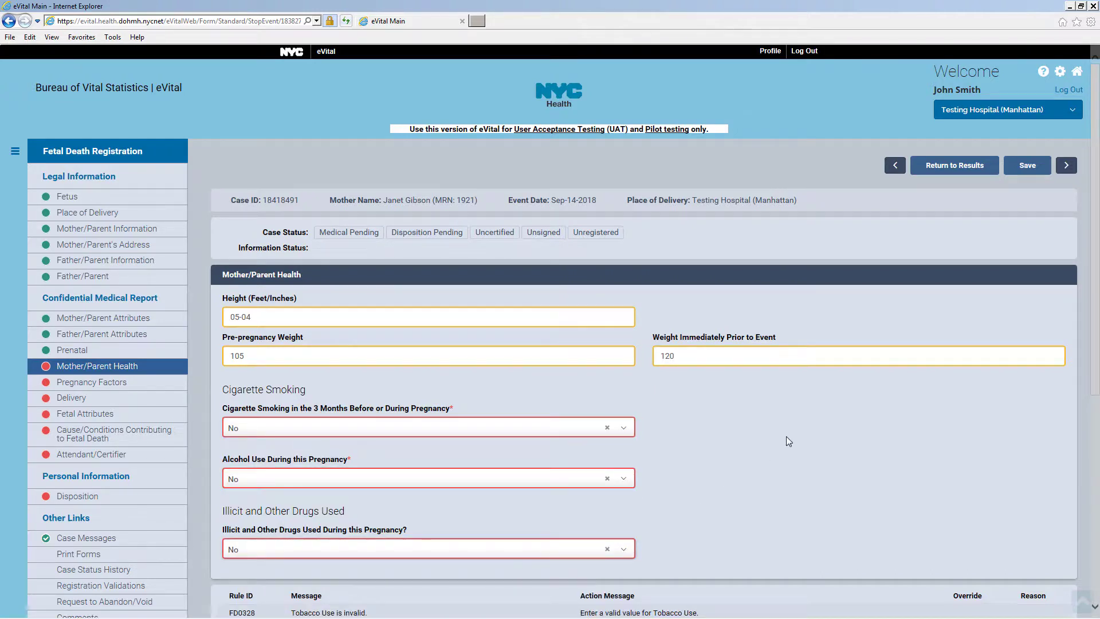
{"action": "left_click", "coordinate": [1029, 165]}
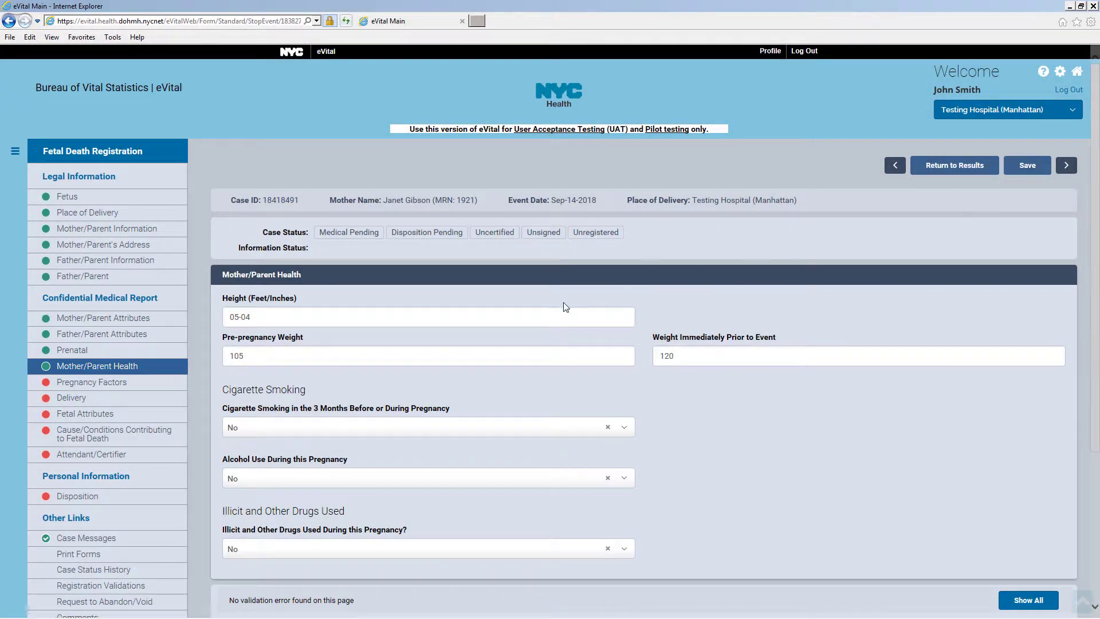
Mark None for pregnancy risk factors and infections, then save Pregnancy Factors
{"action": "left_click", "coordinate": [166, 387]}
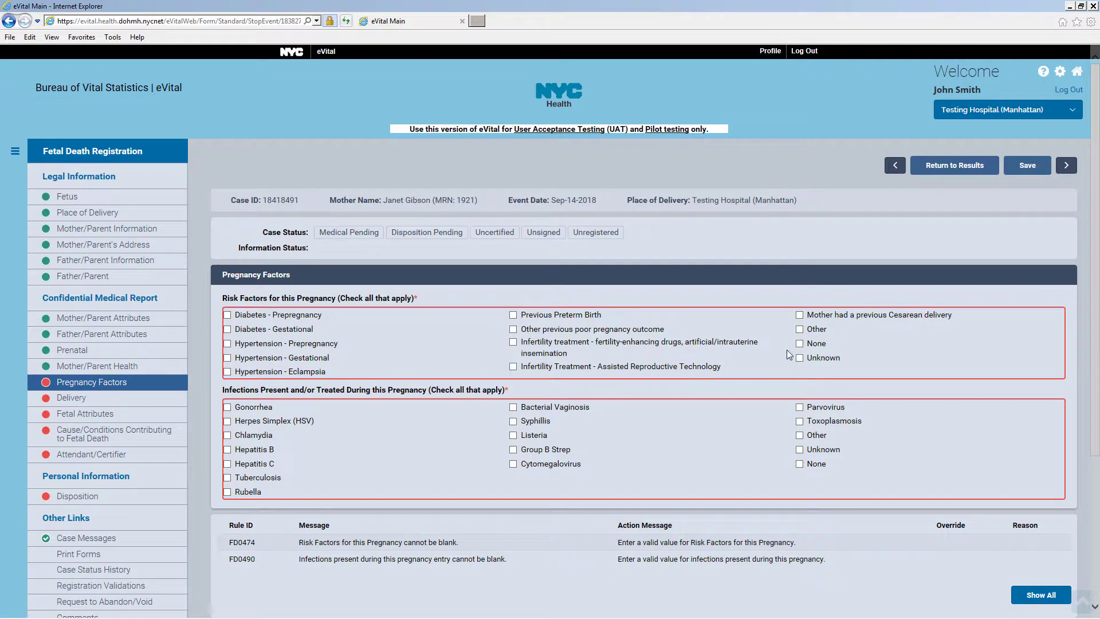
{"action": "left_click", "coordinate": [800, 465]}
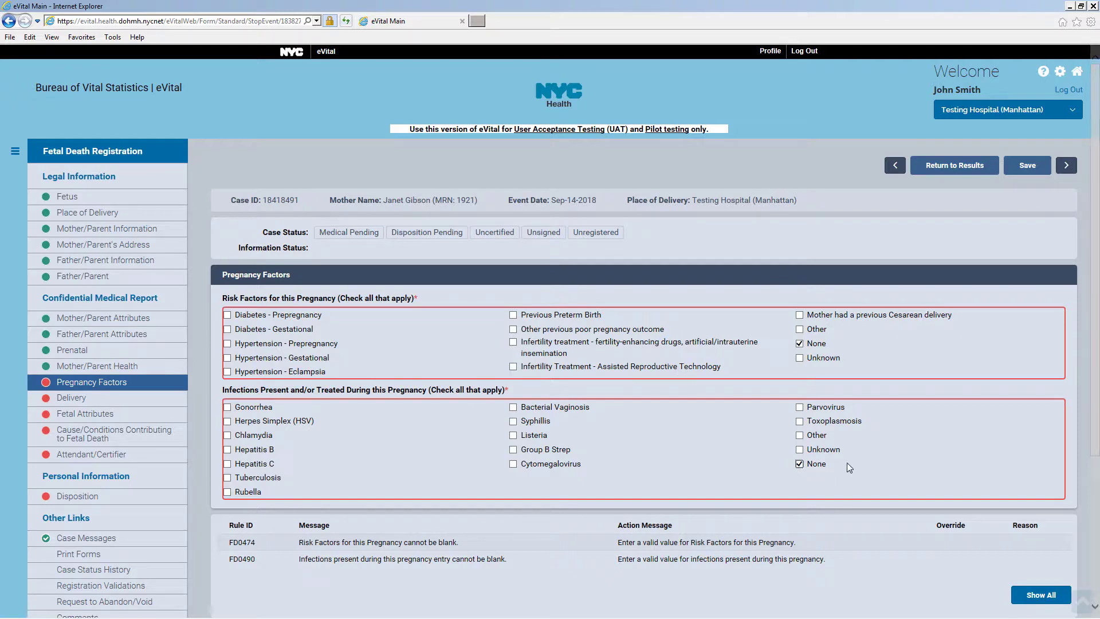
{"action": "left_click", "coordinate": [1040, 171]}
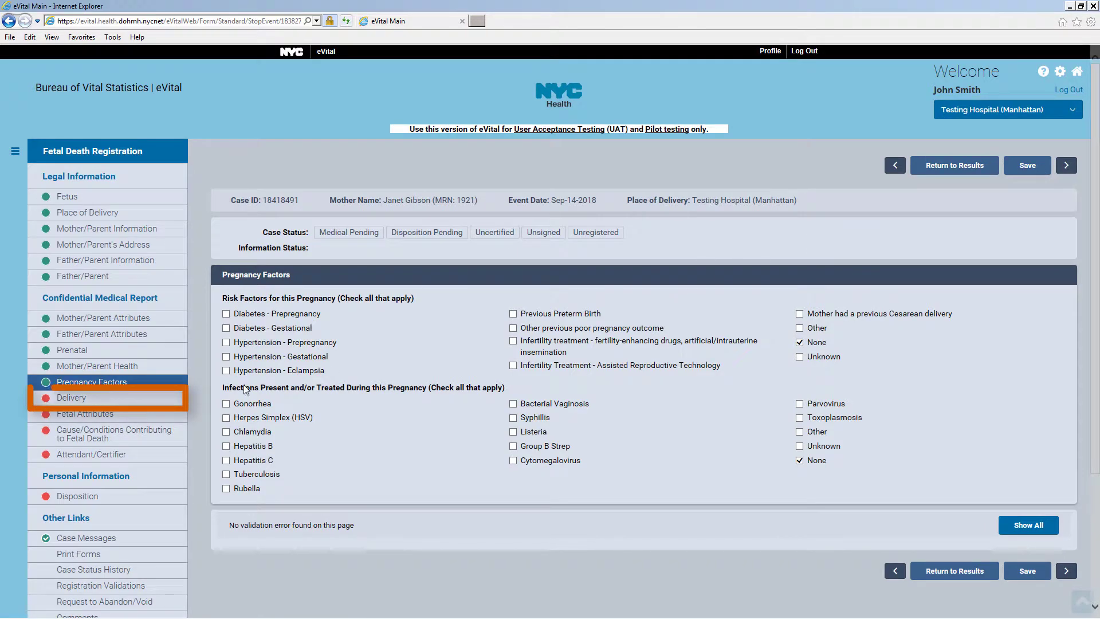
Record forceps and vacuum not used, Cephalic presentation, and Vaginal/Spontaneous delivery route
{"action": "left_click", "coordinate": [160, 403]}
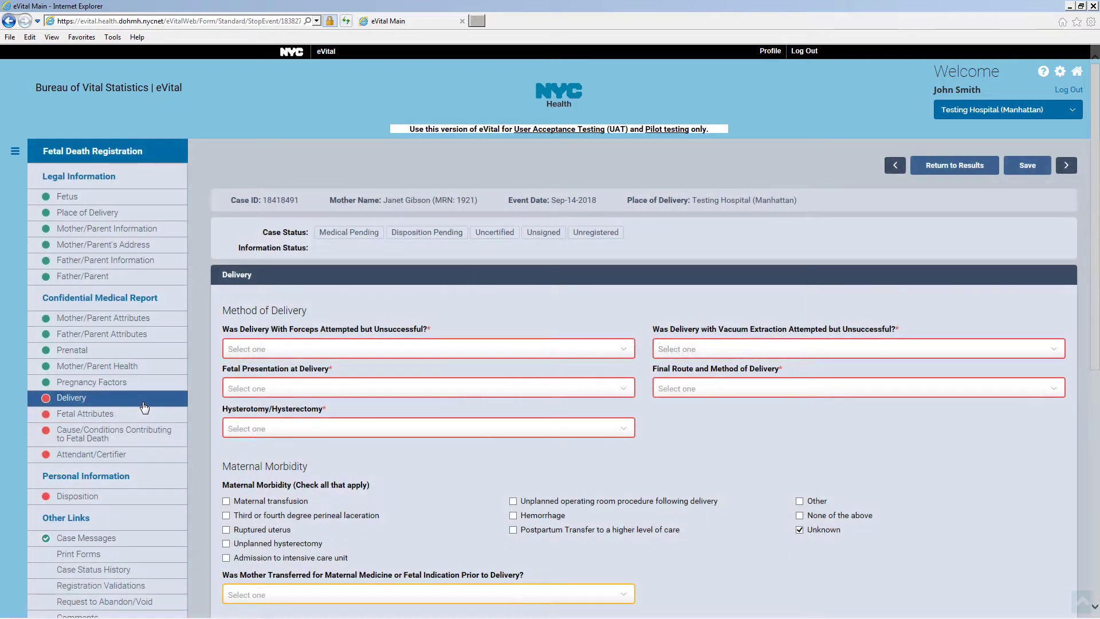
{"action": "left_click", "coordinate": [337, 353]}
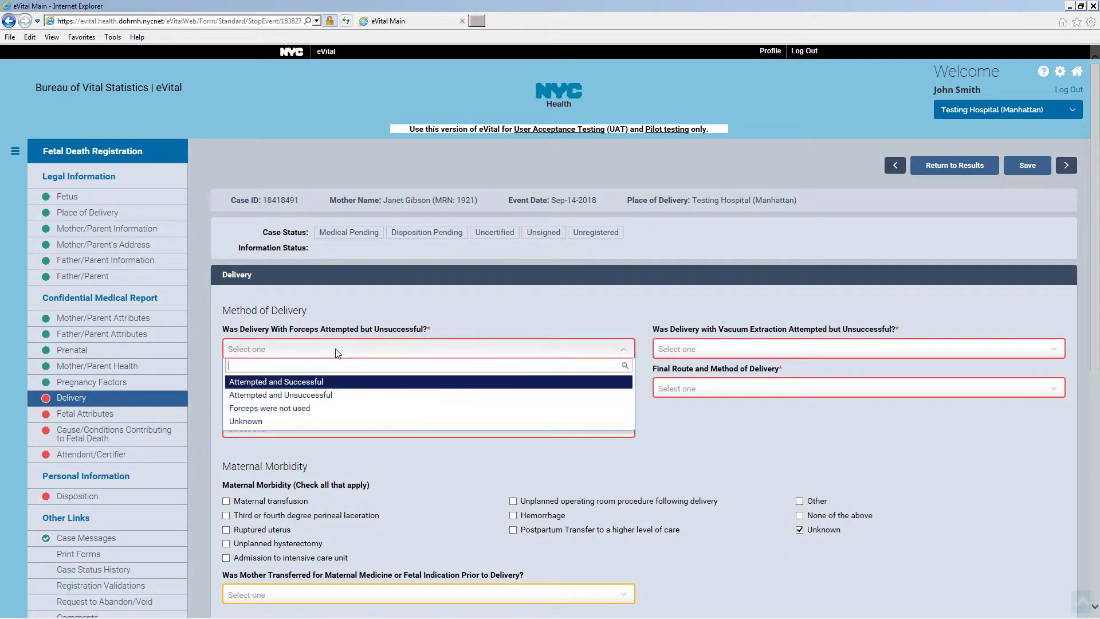
{"action": "left_click", "coordinate": [334, 408]}
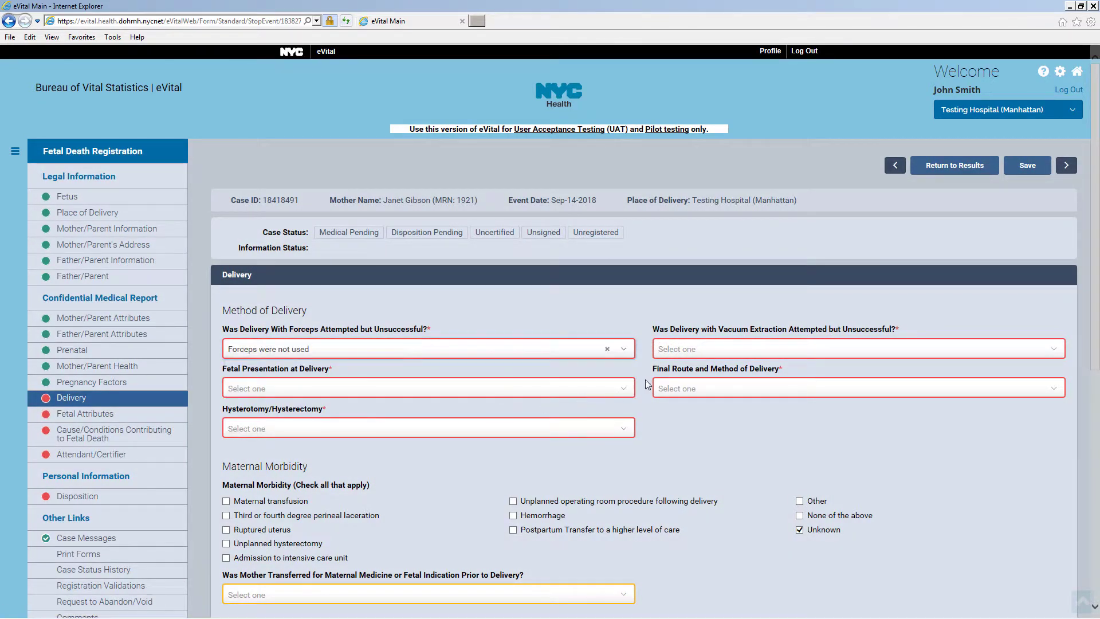
{"action": "left_click", "coordinate": [688, 349]}
{"action": "left_click", "coordinate": [706, 407]}
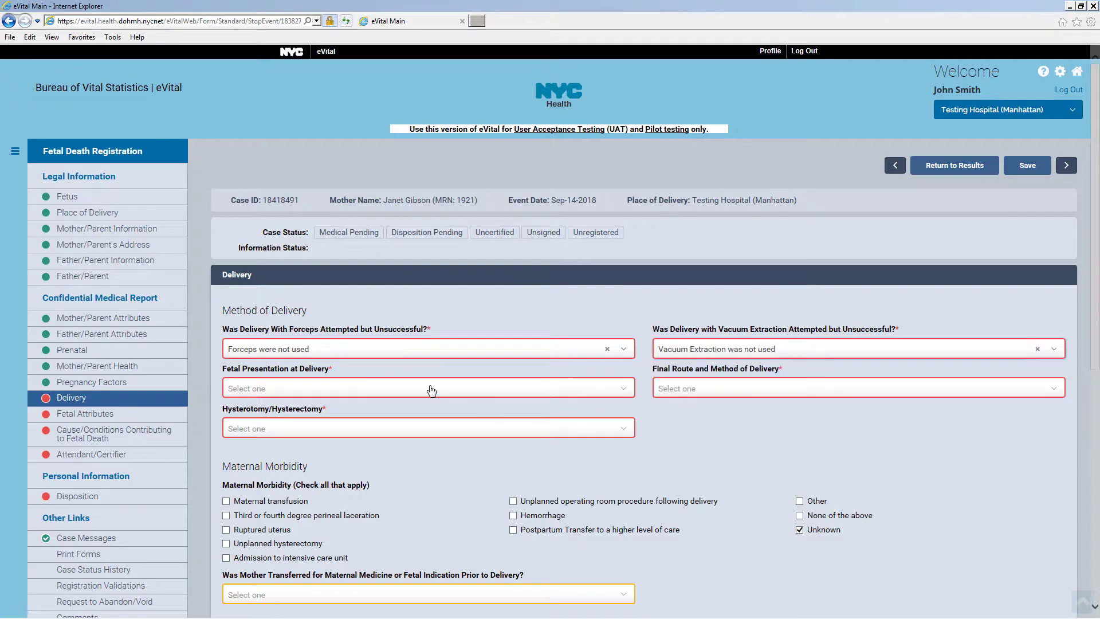
{"action": "left_click", "coordinate": [430, 389]}
{"action": "left_click", "coordinate": [413, 423]}
{"action": "left_click", "coordinate": [712, 426]}
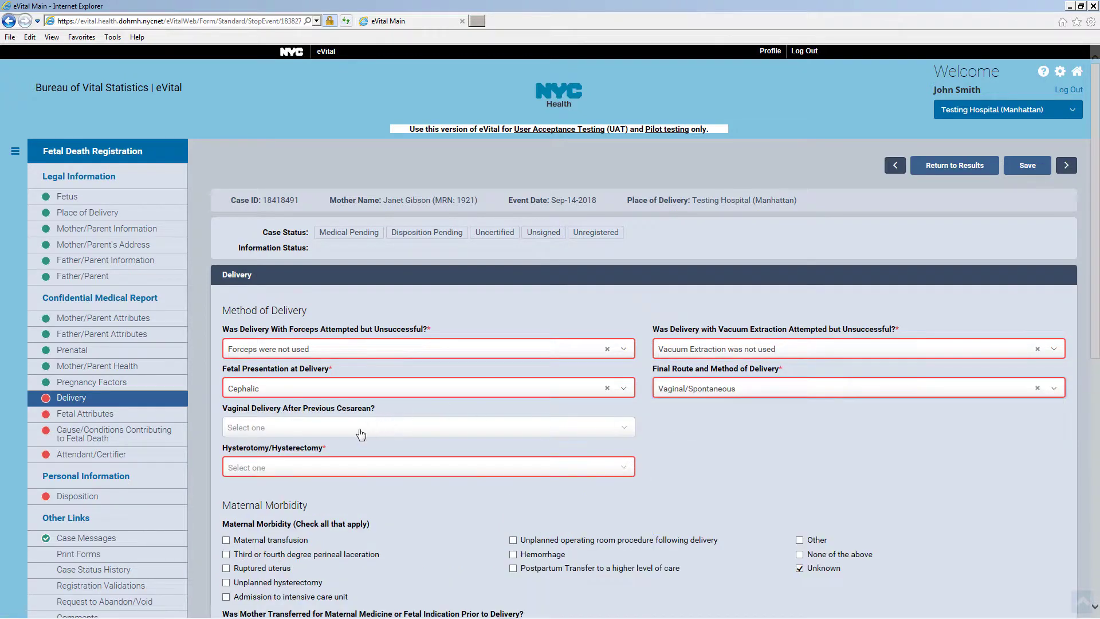
{"action": "left_click", "coordinate": [358, 430]}
Answer No for VBAC, hysterotomy and transfer, None for maternal morbidity, then save
{"action": "left_click", "coordinate": [320, 476]}
{"action": "left_click", "coordinate": [321, 473]}
{"action": "left_click", "coordinate": [302, 514]}
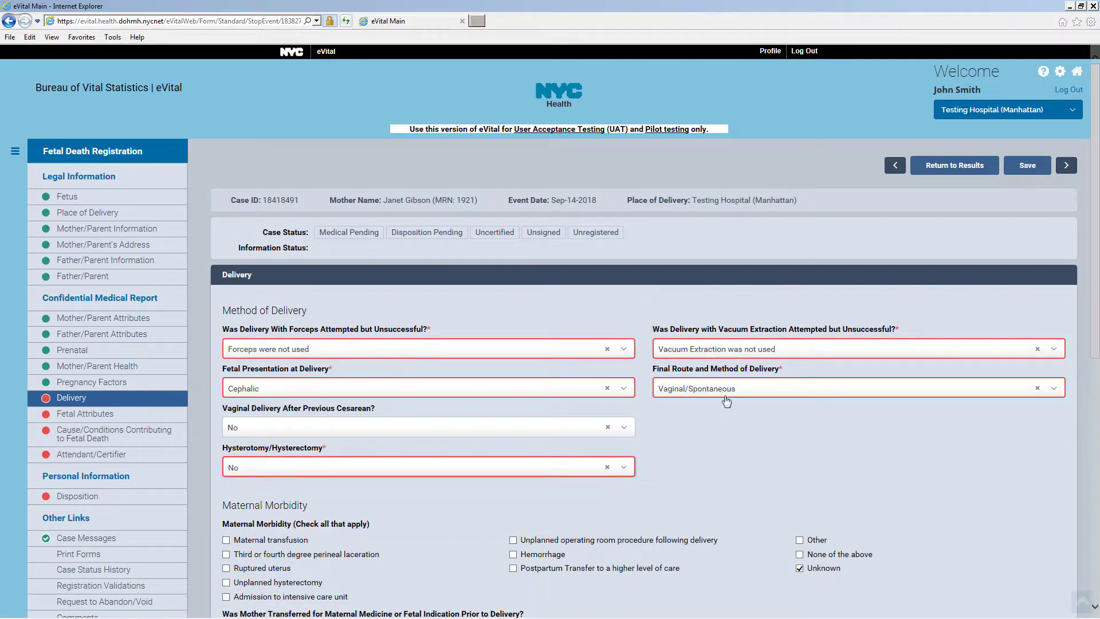
{"action": "scroll", "coordinate": [726, 401], "scroll_direction": "down", "scroll_amount": 3}
{"action": "left_click", "coordinate": [799, 381]}
{"action": "left_click", "coordinate": [375, 460]}
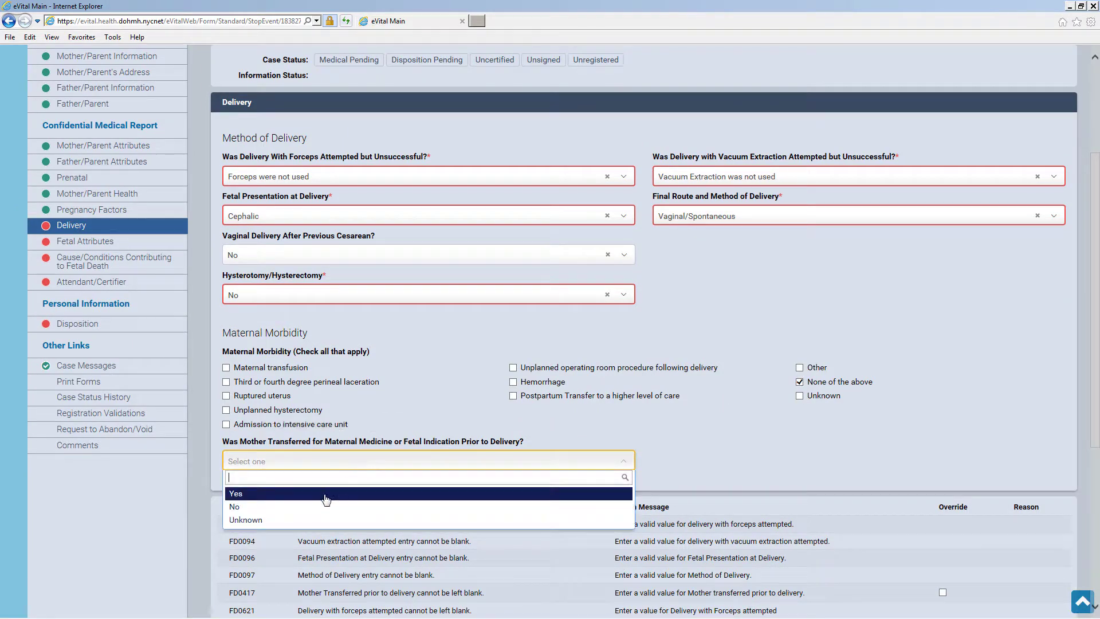
{"action": "left_click", "coordinate": [327, 501]}
{"action": "scroll", "coordinate": [1001, 356], "scroll_direction": "down", "scroll_amount": 5}
{"action": "left_click", "coordinate": [1026, 425]}
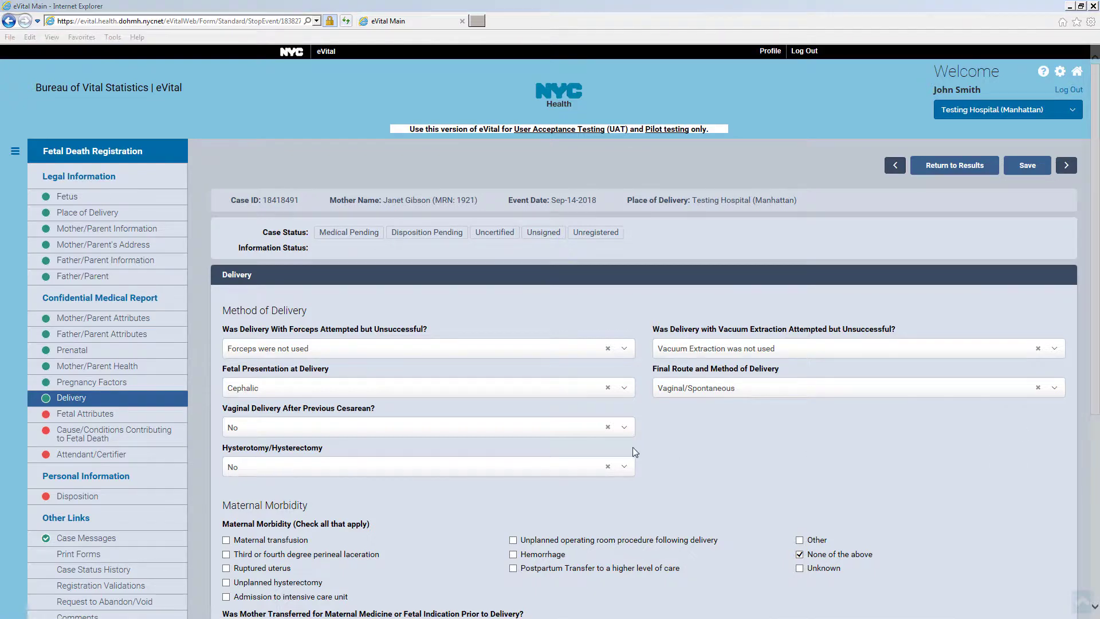
Enter fetal weight 2 lb 3 oz and time of death as dead at first assessment
{"action": "left_click", "coordinate": [156, 420]}
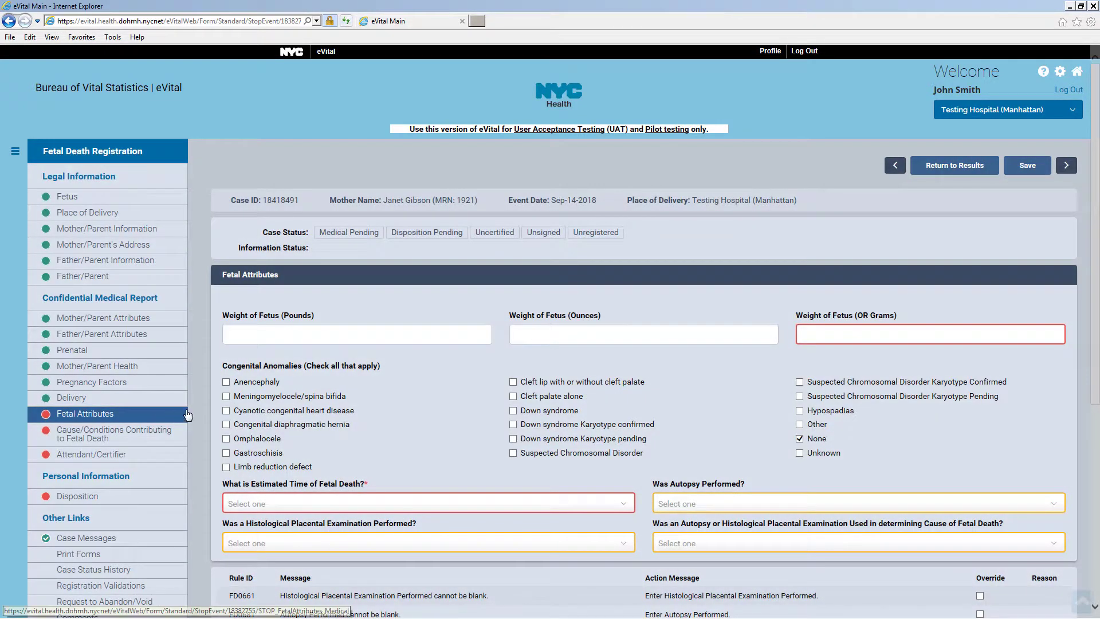
{"action": "type", "text": "2"}
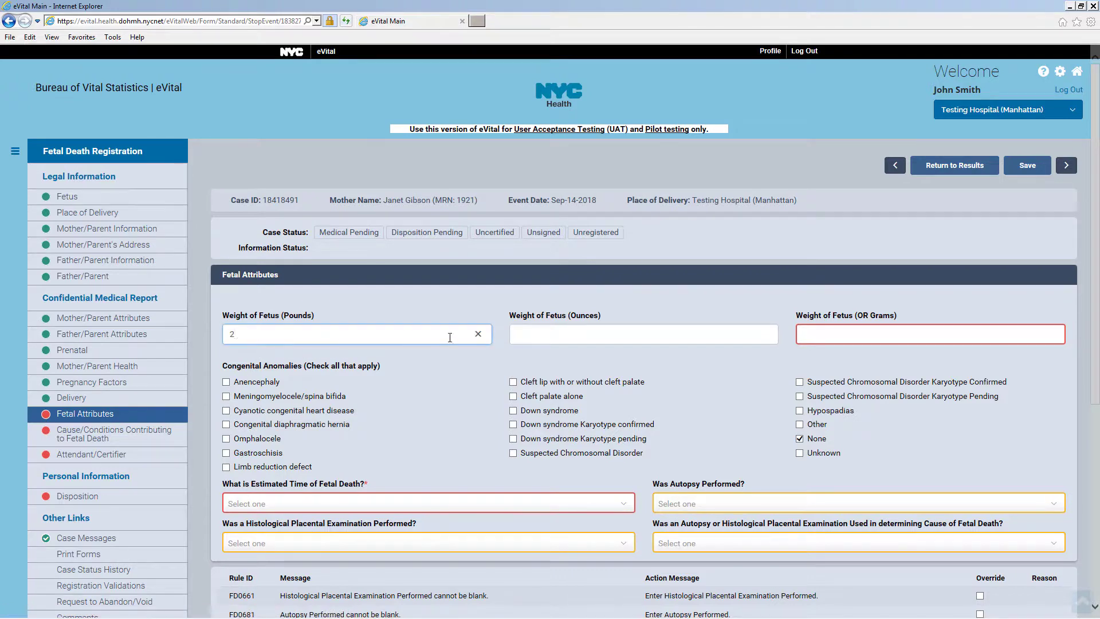
{"action": "key", "text": "Tab"}
{"action": "type", "text": "3"}
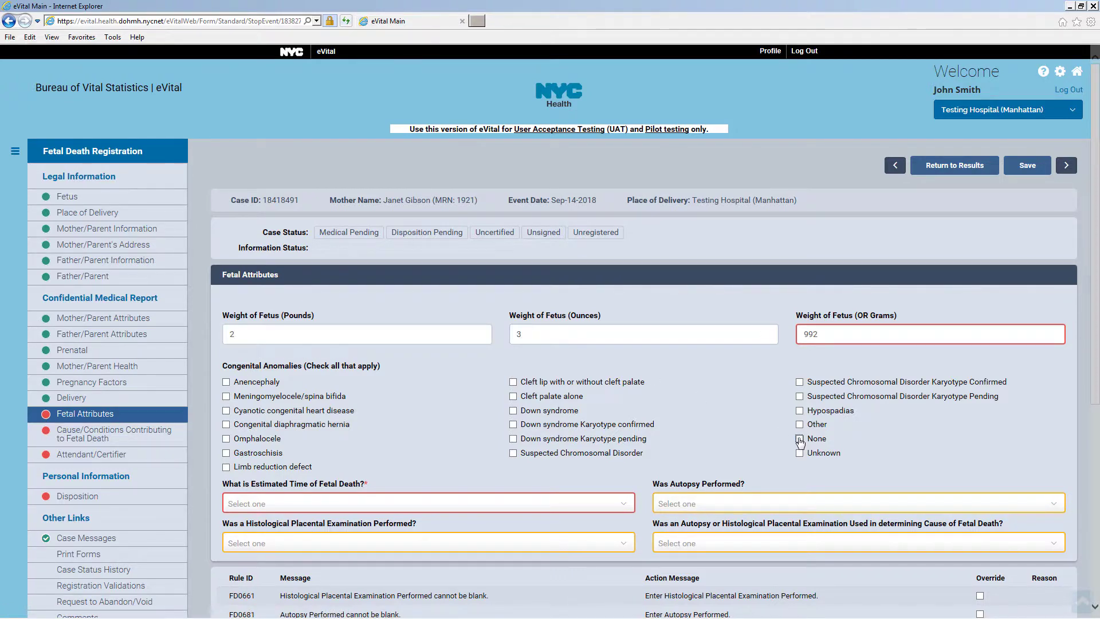
{"action": "left_click", "coordinate": [577, 504]}
{"action": "left_click", "coordinate": [569, 533]}
Answer No for autopsy, placental examination and results determining cause, then save
{"action": "left_click", "coordinate": [699, 504]}
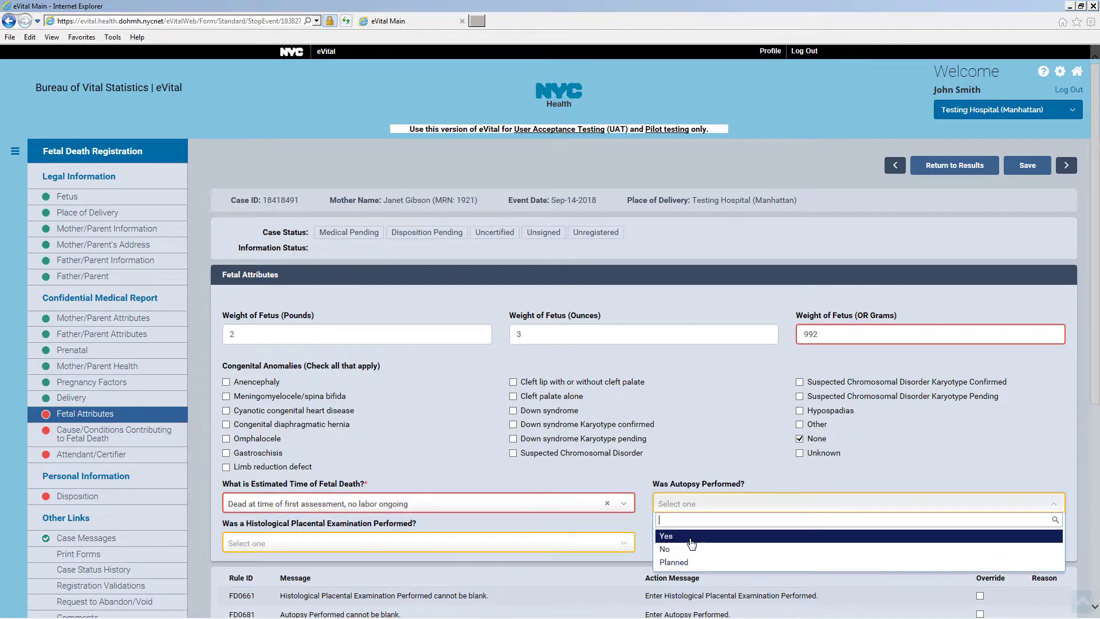
{"action": "left_click", "coordinate": [682, 551]}
{"action": "left_click", "coordinate": [559, 543]}
{"action": "left_click", "coordinate": [568, 590]}
{"action": "left_click", "coordinate": [707, 550]}
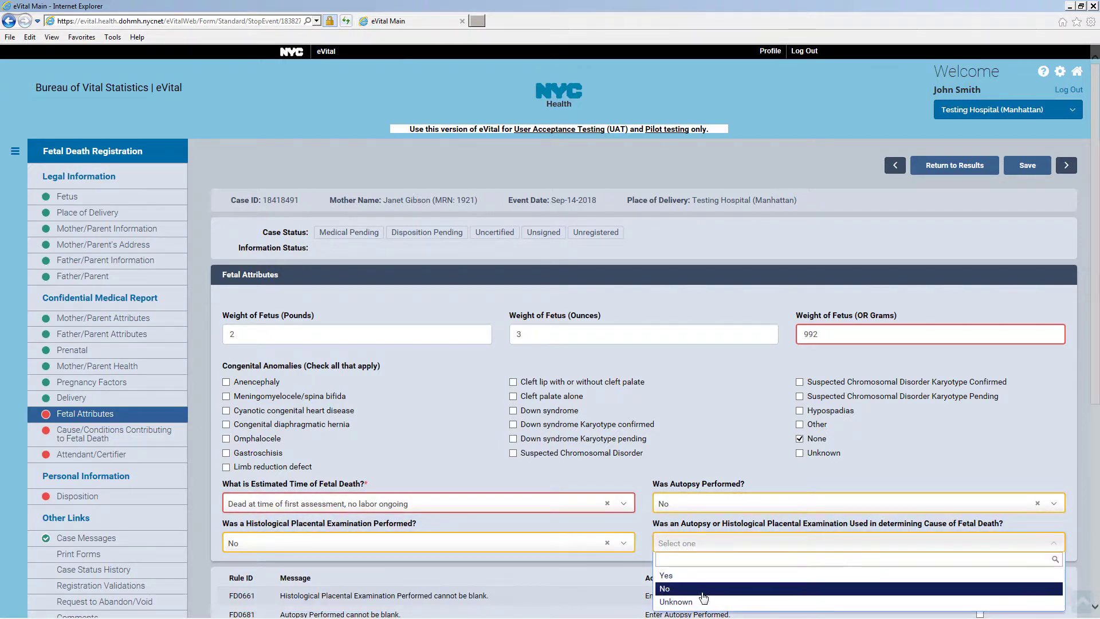
{"action": "left_click", "coordinate": [700, 590]}
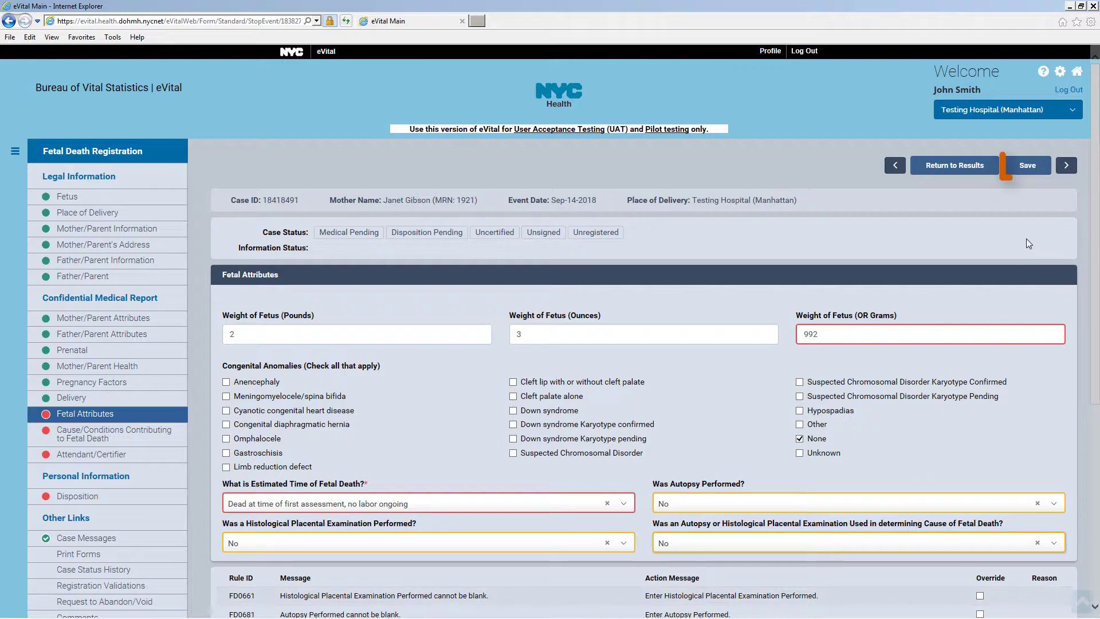
{"action": "left_click", "coordinate": [1031, 168]}
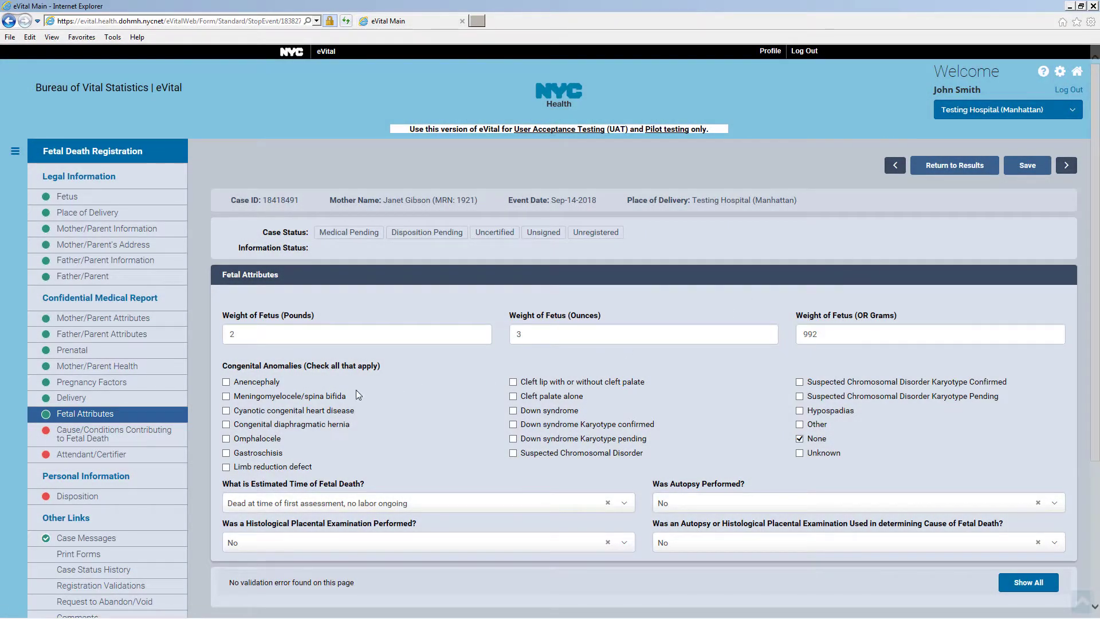
Mark rupture of membranes as initiating cause, add abruptio placenta and placental insufficiency, and save
{"action": "left_click", "coordinate": [162, 444]}
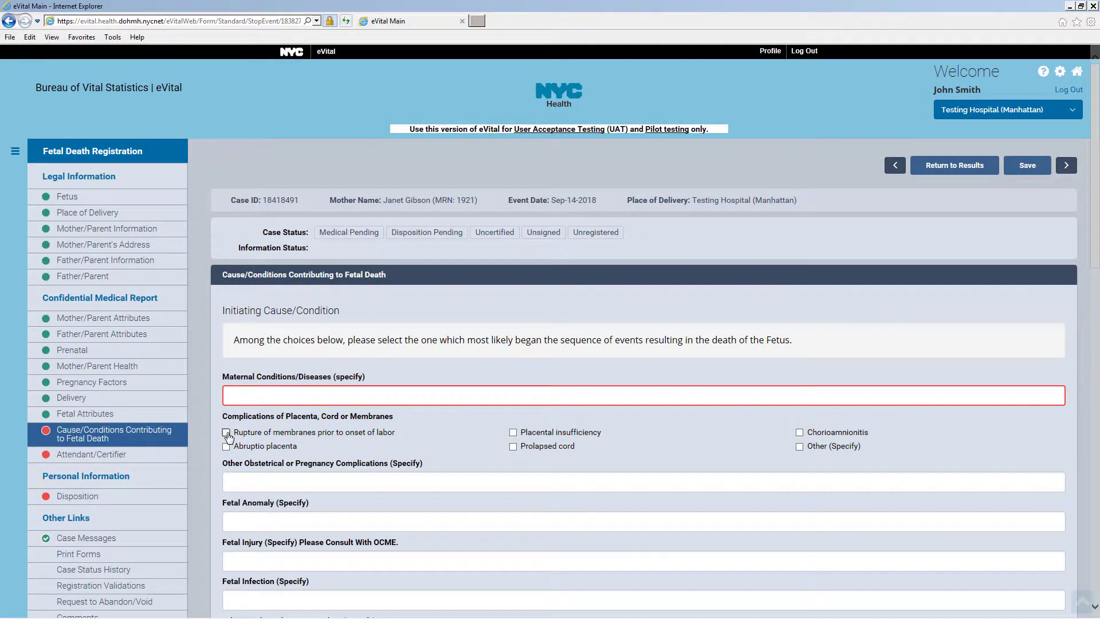
{"action": "left_click", "coordinate": [227, 434]}
{"action": "scroll", "coordinate": [445, 425], "scroll_direction": "down", "scroll_amount": 5}
{"action": "scroll", "coordinate": [449, 425], "scroll_direction": "down", "scroll_amount": 3}
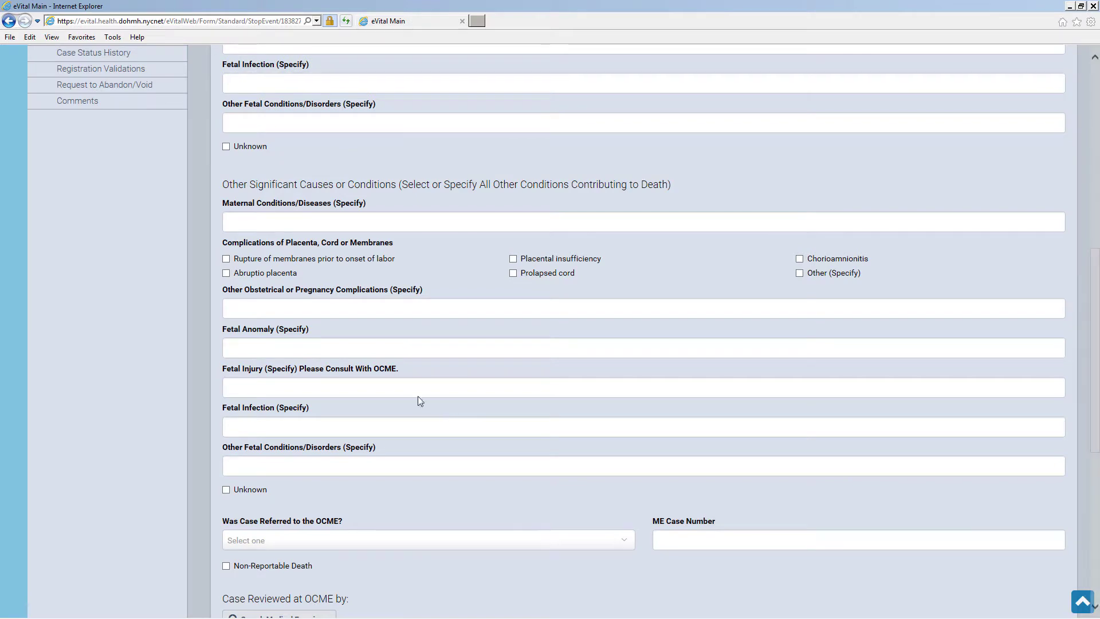
{"action": "left_click", "coordinate": [226, 274]}
{"action": "left_click", "coordinate": [513, 259]}
{"action": "scroll", "coordinate": [630, 338], "scroll_direction": "down", "scroll_amount": 5}
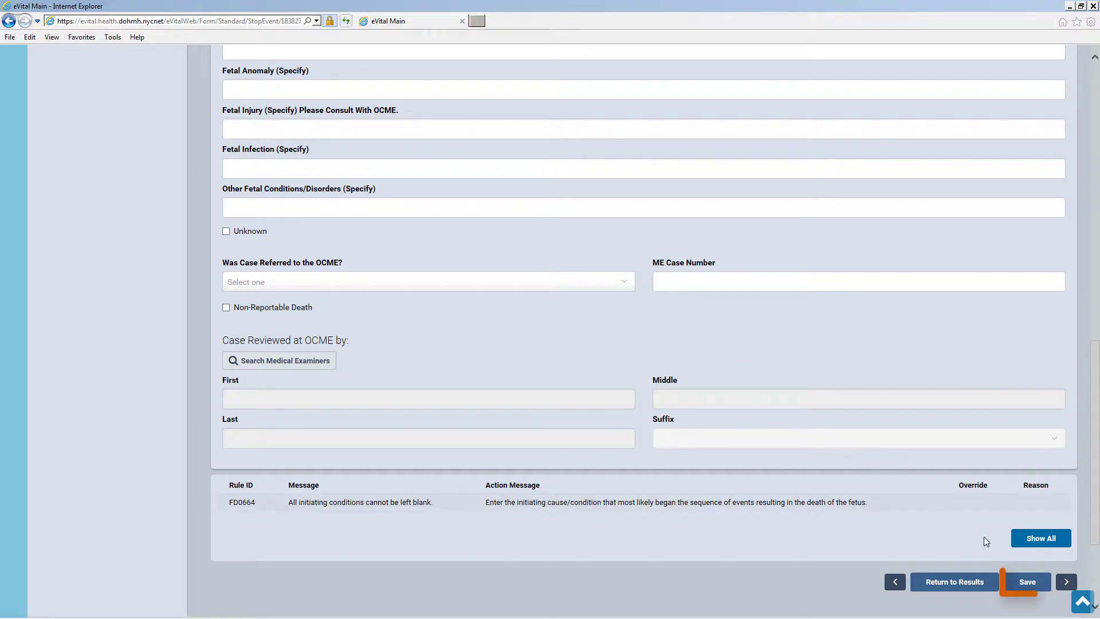
{"action": "left_click", "coordinate": [1029, 582]}
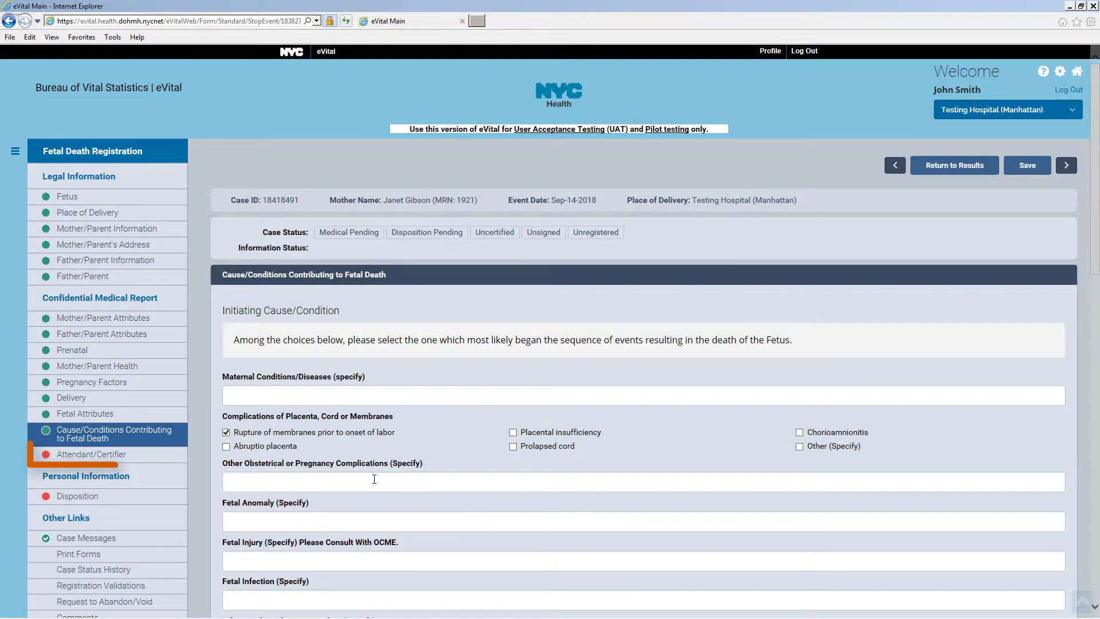
Look up the attendant by last name, select the matching MD, and save Attendant/Certifier
{"action": "left_click", "coordinate": [155, 458]}
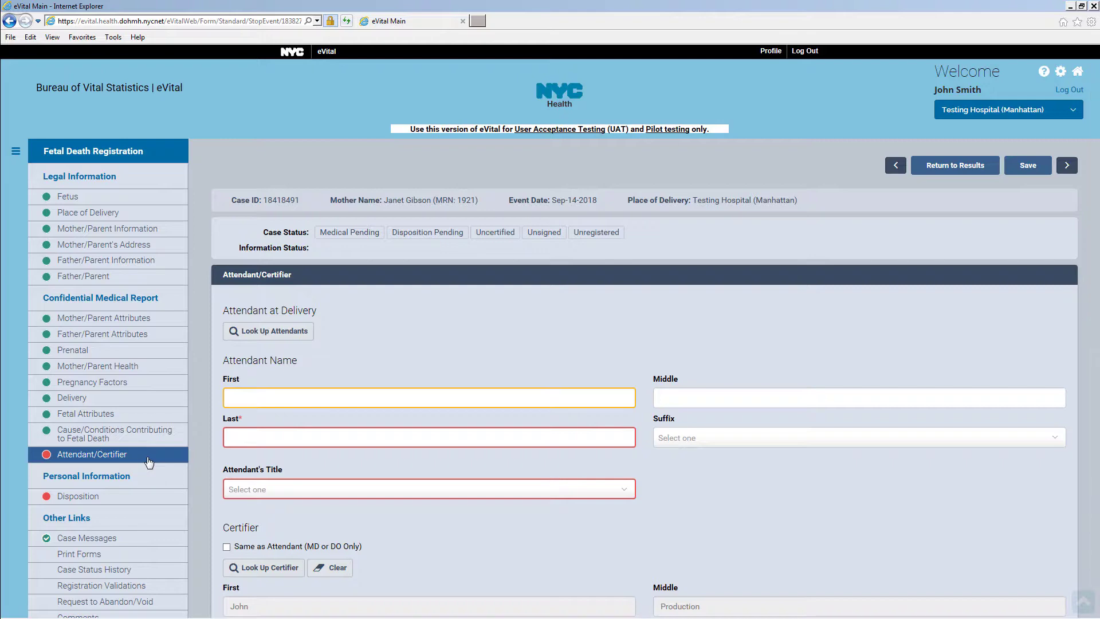
{"action": "left_click", "coordinate": [294, 338]}
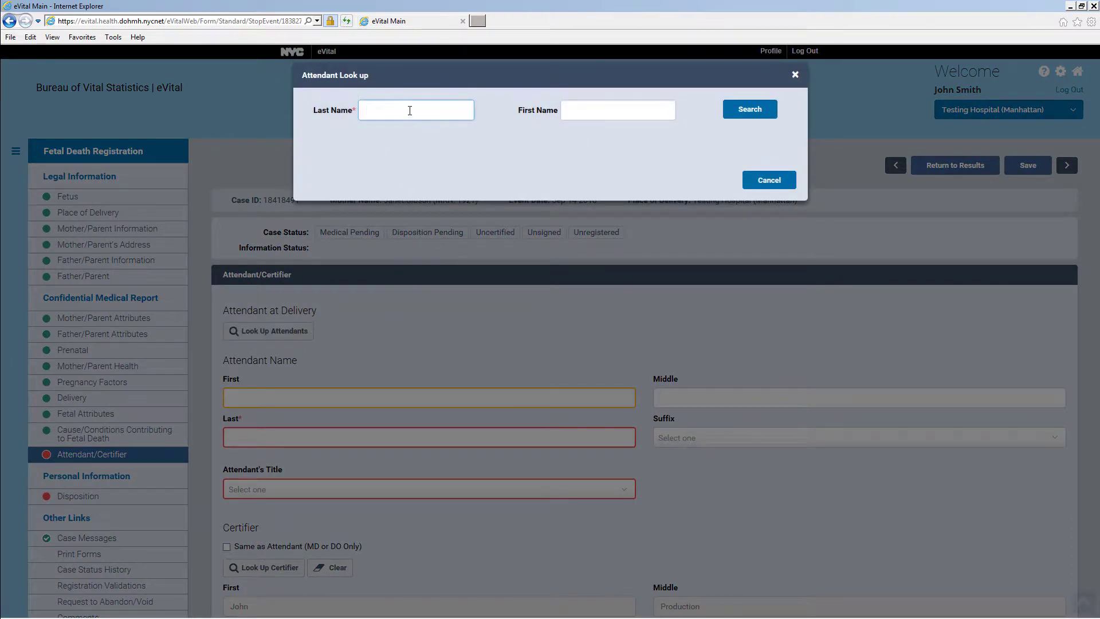
{"action": "type", "text": "Doe"}
{"action": "left_click", "coordinate": [768, 114]}
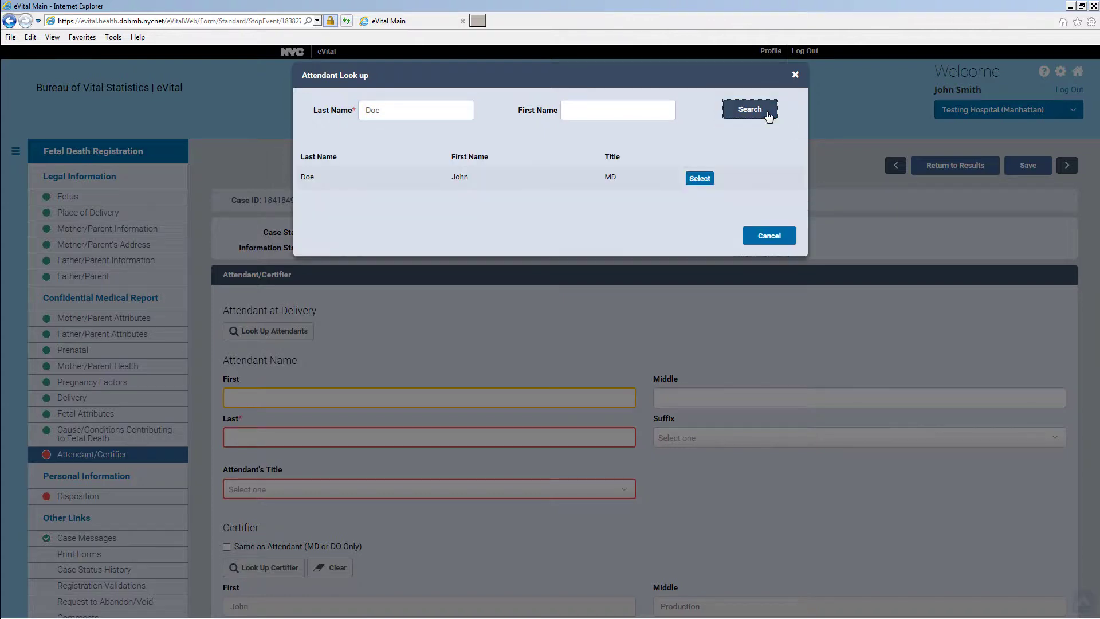
{"action": "left_click", "coordinate": [700, 179]}
{"action": "scroll", "coordinate": [704, 183], "scroll_direction": "down", "scroll_amount": 7}
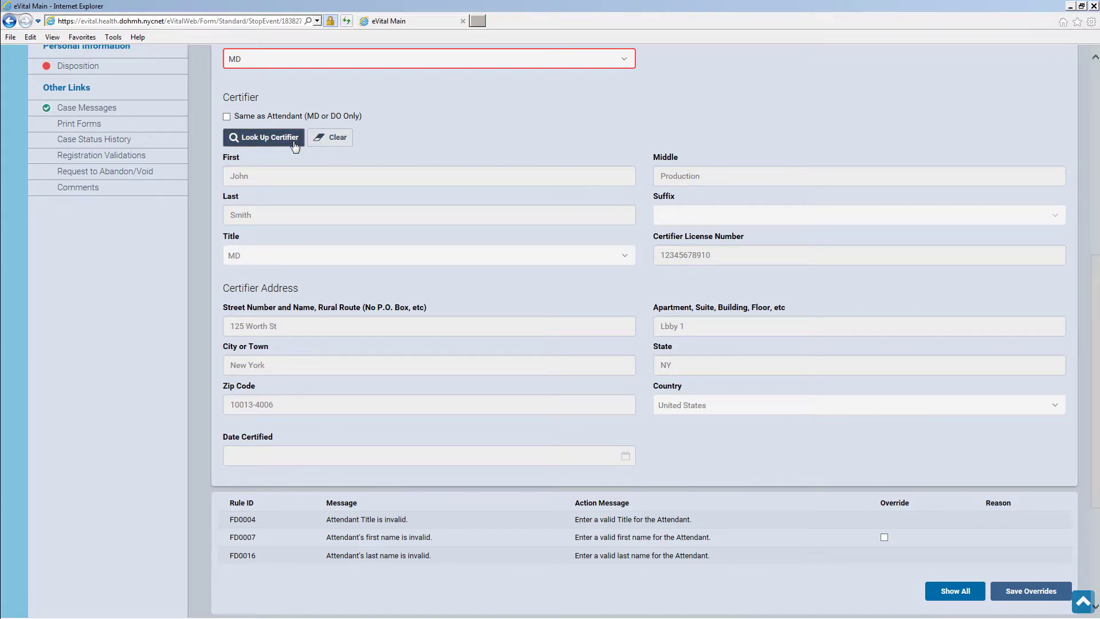
{"action": "scroll", "coordinate": [842, 405], "scroll_direction": "down", "scroll_amount": 3}
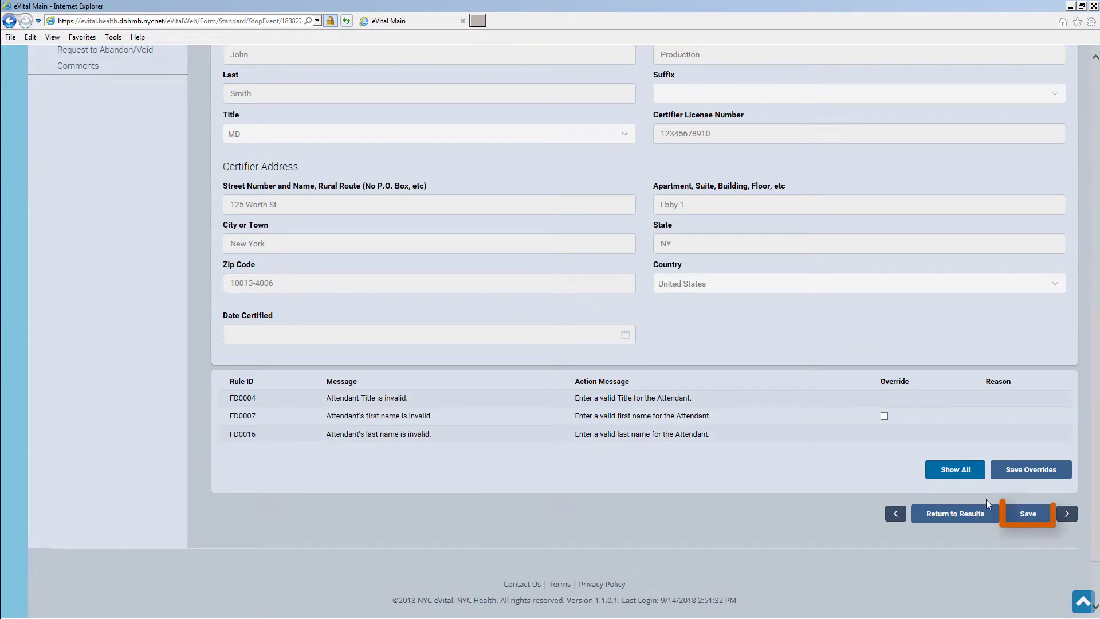
{"action": "left_click", "coordinate": [1022, 520]}
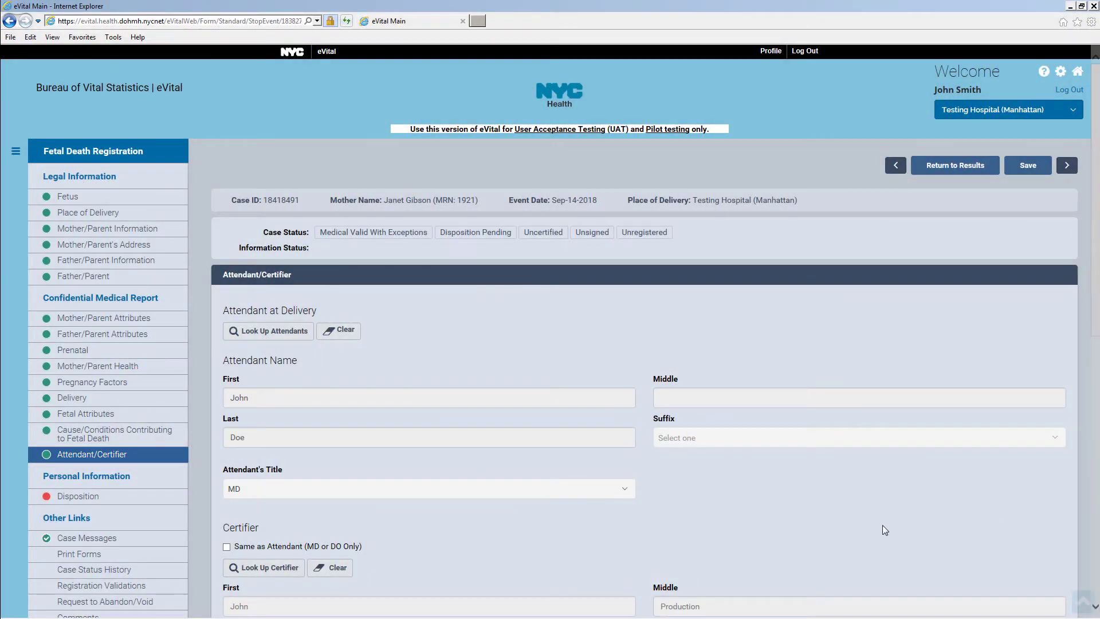
Set the disposition method to Interim, dated Sep-15-2018, within a Medical Facility
{"action": "left_click", "coordinate": [153, 498]}
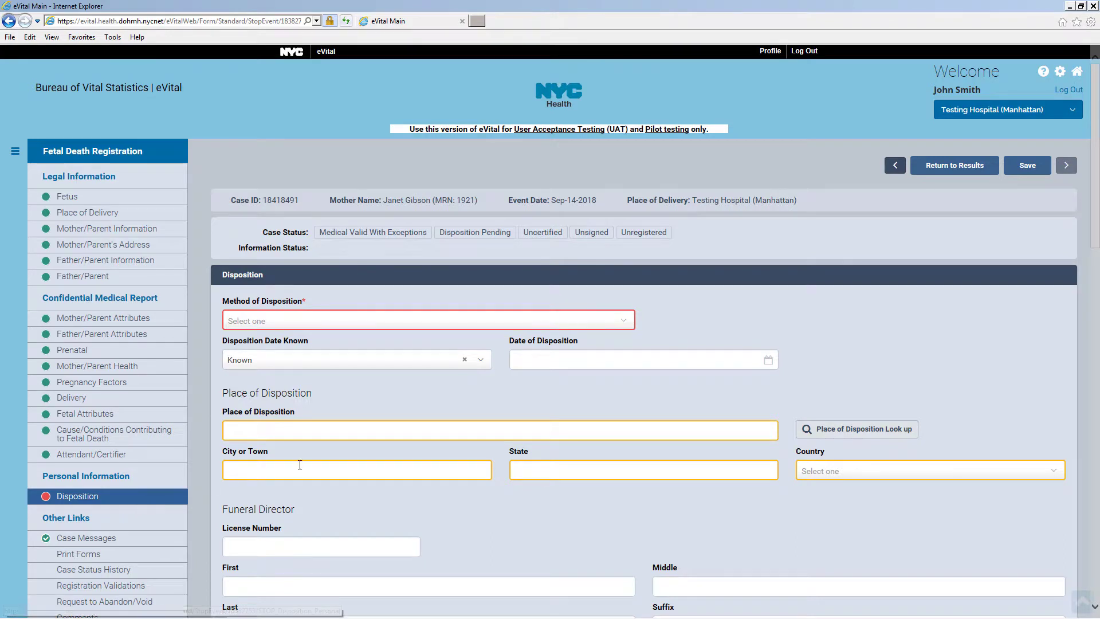
{"action": "left_click", "coordinate": [625, 329]}
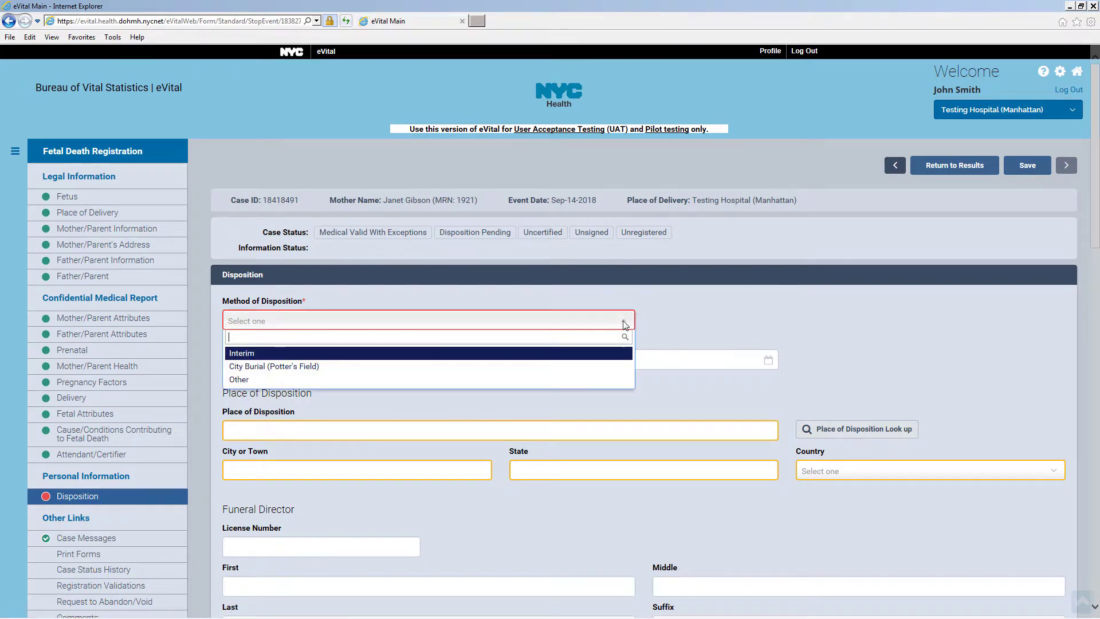
{"action": "left_click", "coordinate": [601, 351]}
{"action": "left_click", "coordinate": [596, 359]}
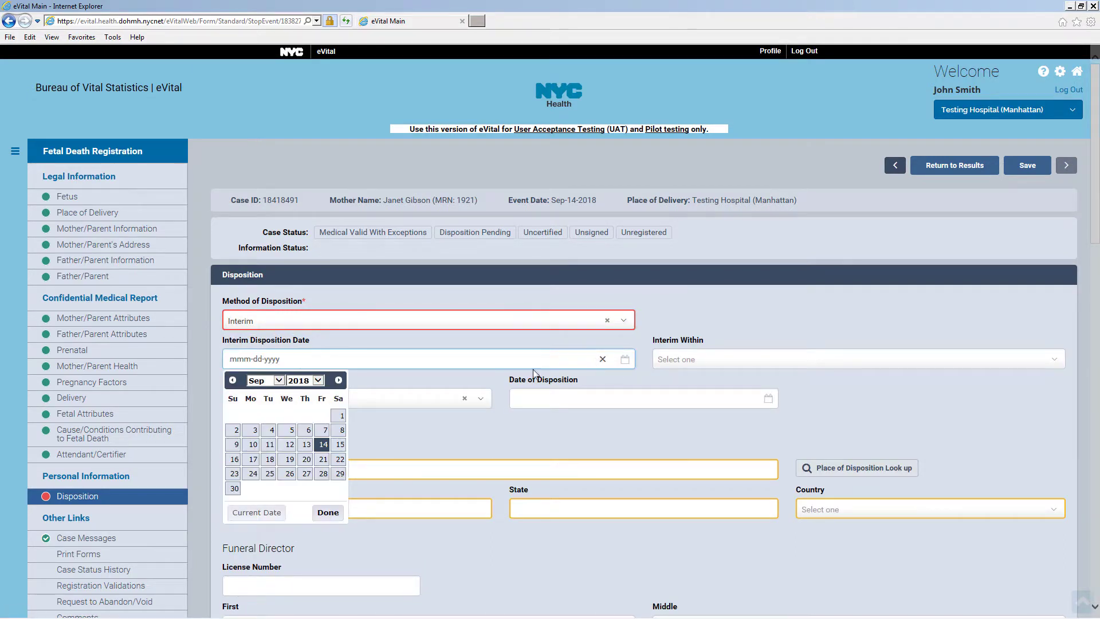
{"action": "left_click", "coordinate": [340, 445]}
{"action": "left_click", "coordinate": [686, 361]}
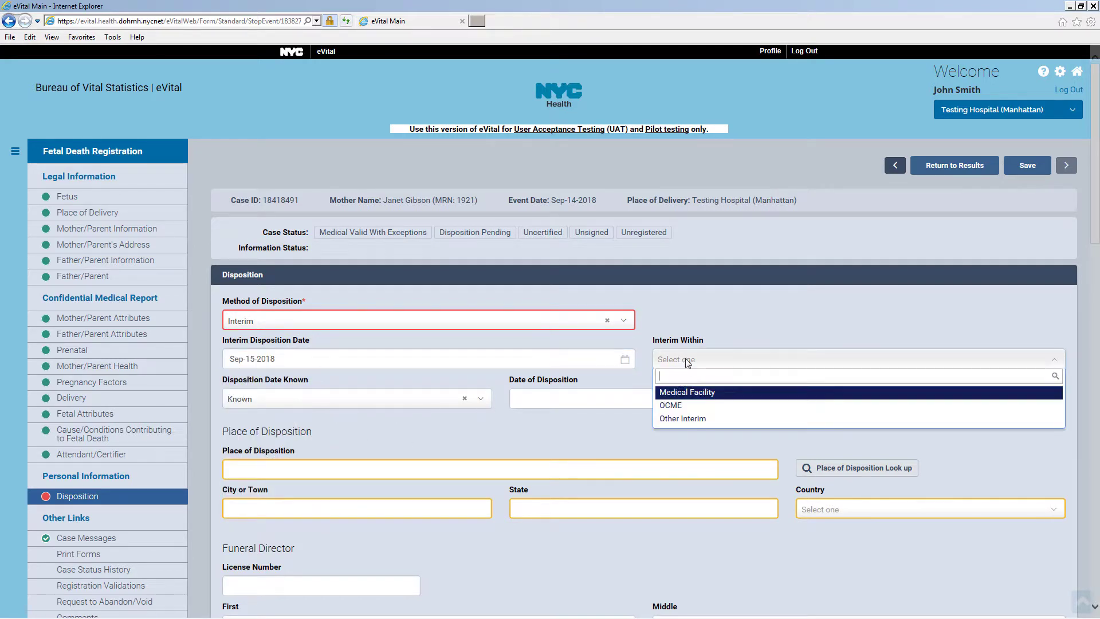
{"action": "left_click", "coordinate": [684, 393]}
Set the Date of Disposition to the 15th and save the disposition
{"action": "left_click", "coordinate": [635, 400]}
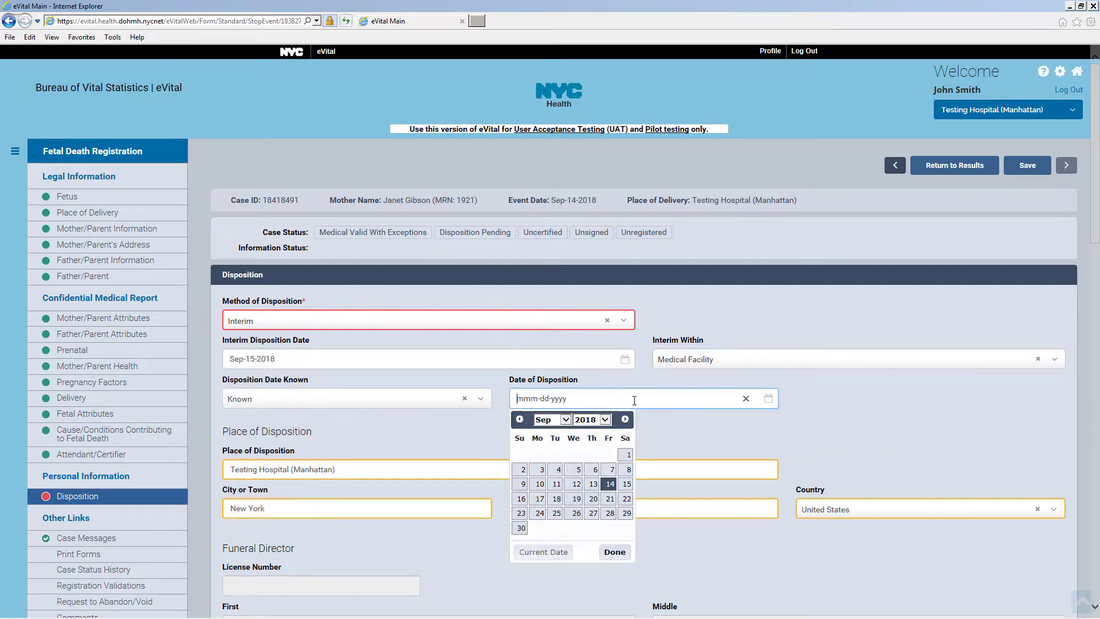
{"action": "left_click", "coordinate": [626, 483]}
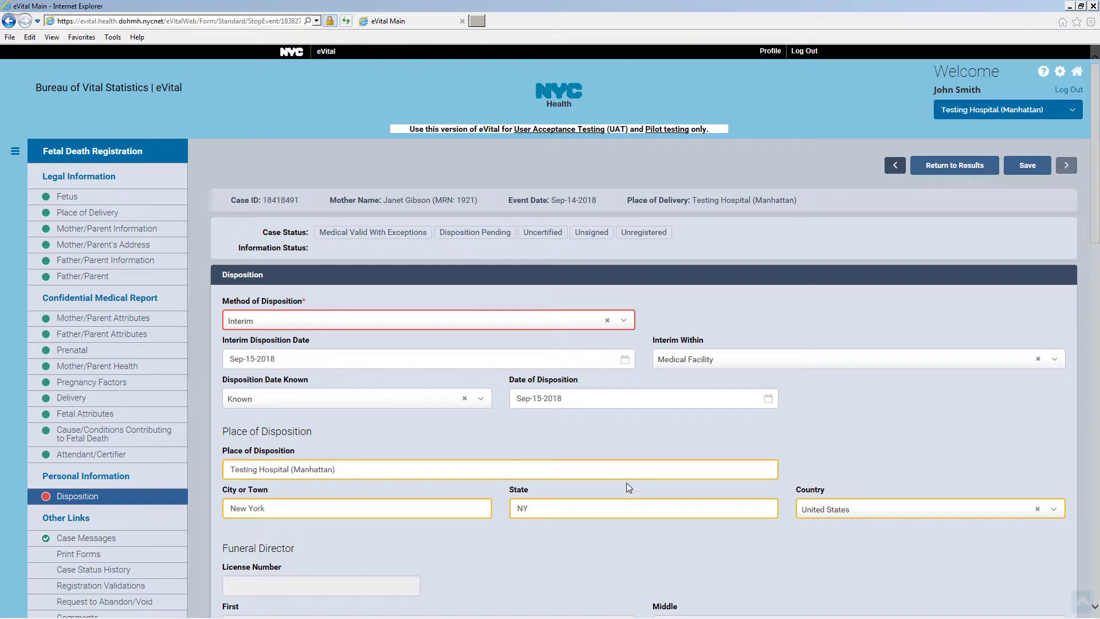
{"action": "scroll", "coordinate": [627, 482], "scroll_direction": "down", "scroll_amount": 7}
{"action": "scroll", "coordinate": [627, 483], "scroll_direction": "down", "scroll_amount": 7}
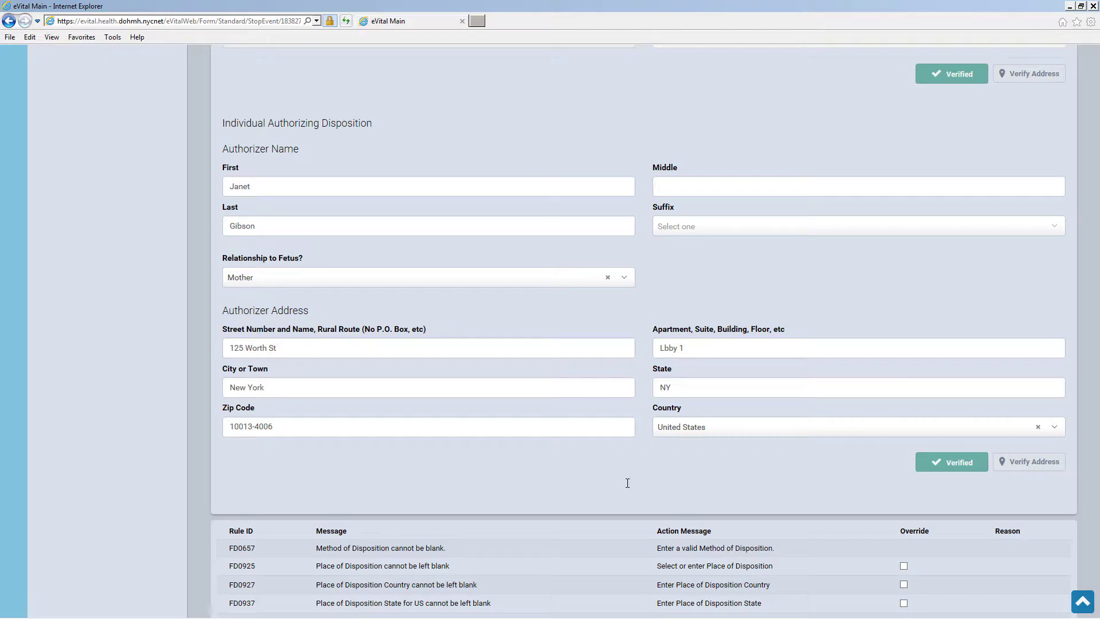
{"action": "scroll", "coordinate": [626, 482], "scroll_direction": "down", "scroll_amount": 5}
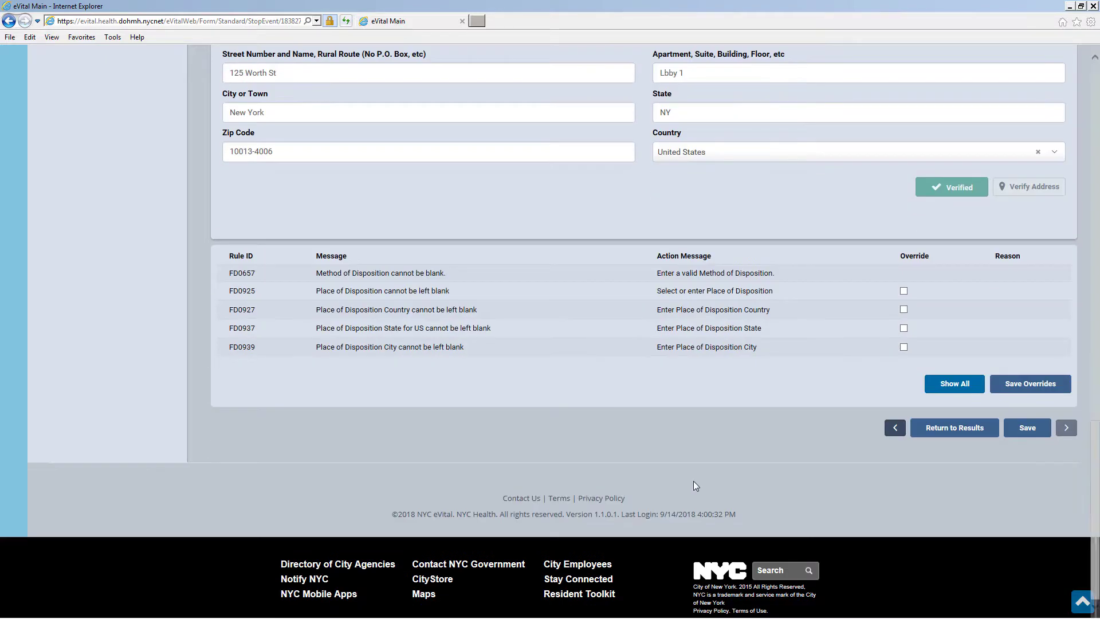
{"action": "left_click", "coordinate": [1046, 437]}
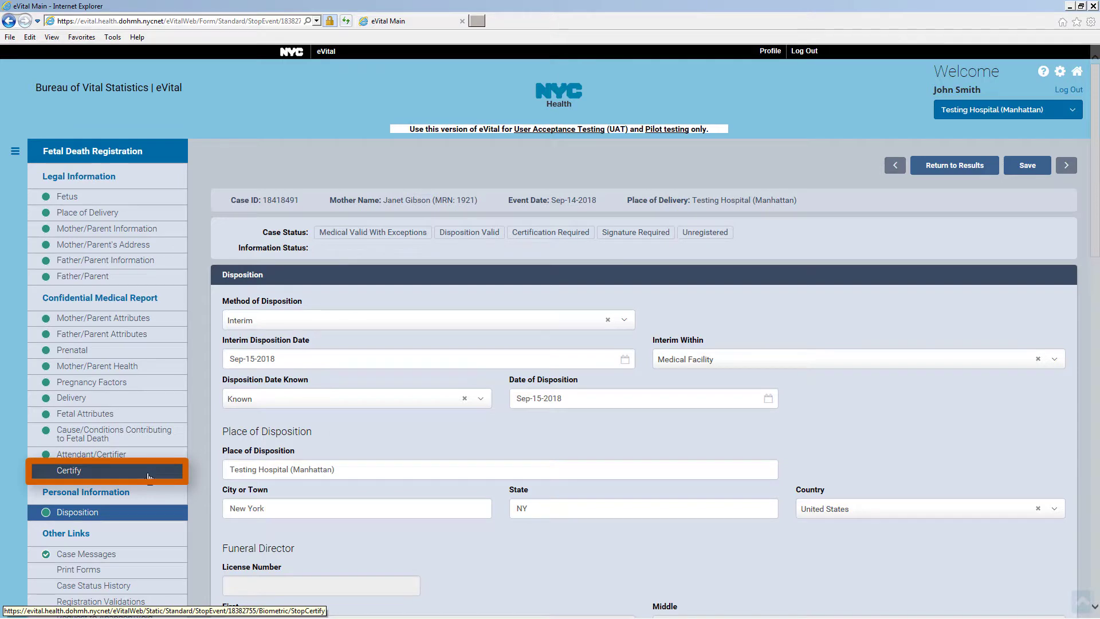
Tick the Affirm checkbox on the case's Certify page
{"action": "left_click", "coordinate": [148, 475]}
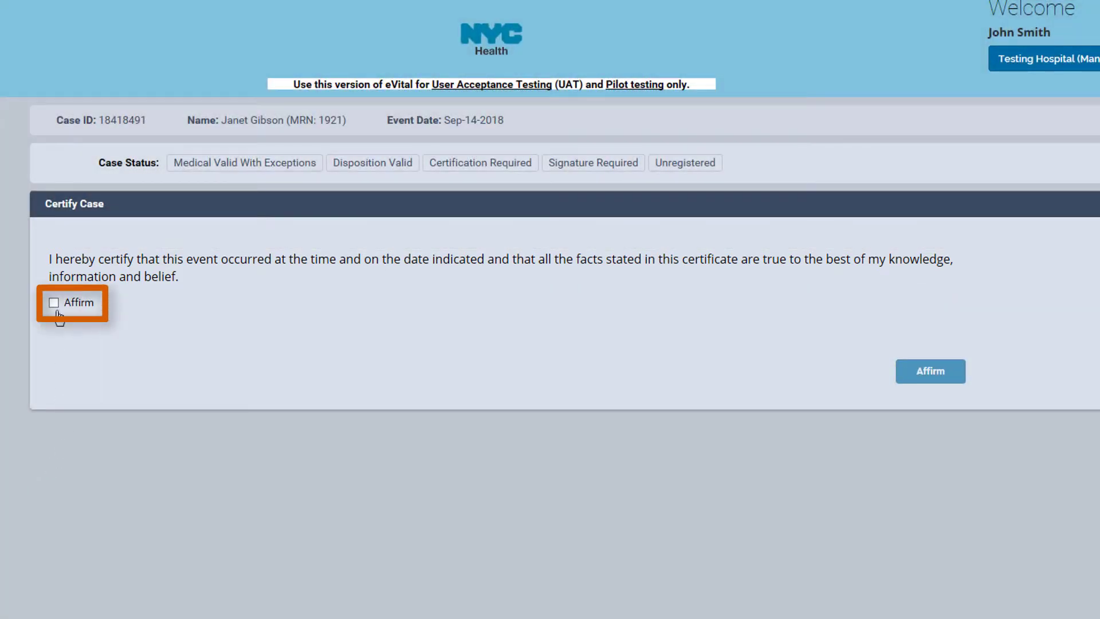
{"action": "left_click", "coordinate": [54, 303]}
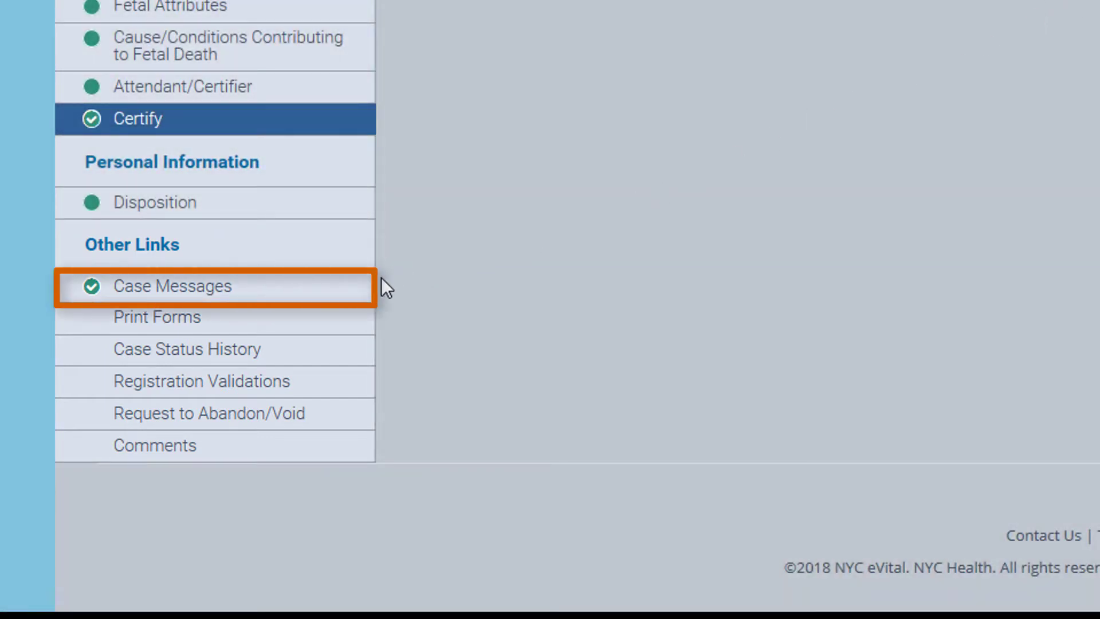
Check the case messages, then preview and close the STOP Certificate Work Copy from Print Forms
{"action": "left_click", "coordinate": [356, 297]}
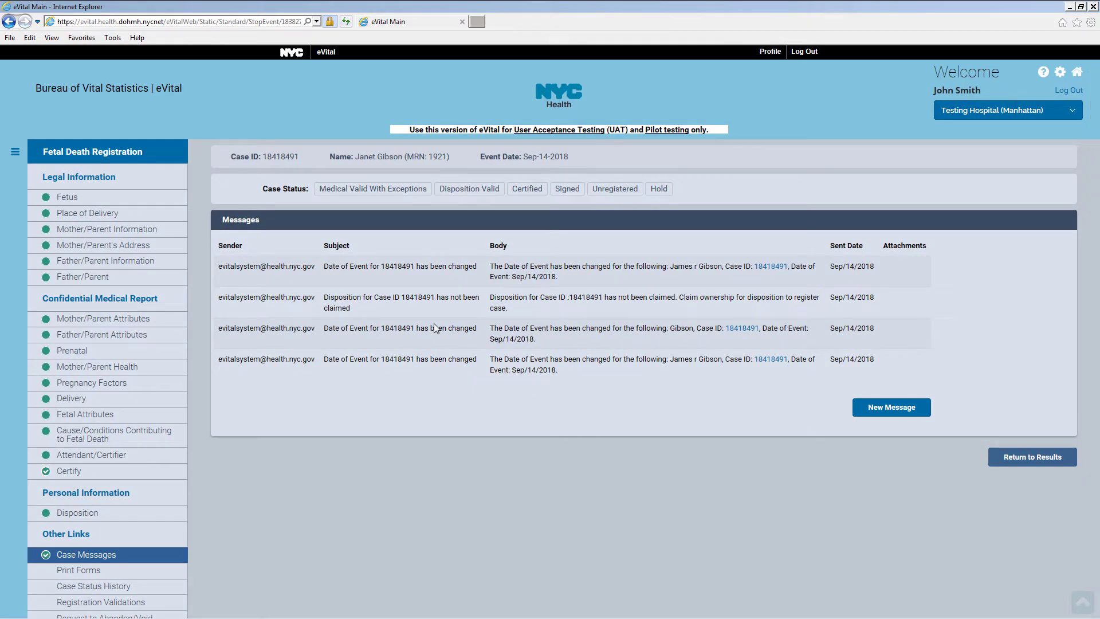
{"action": "scroll", "coordinate": [435, 324], "scroll_direction": "down", "scroll_amount": 3}
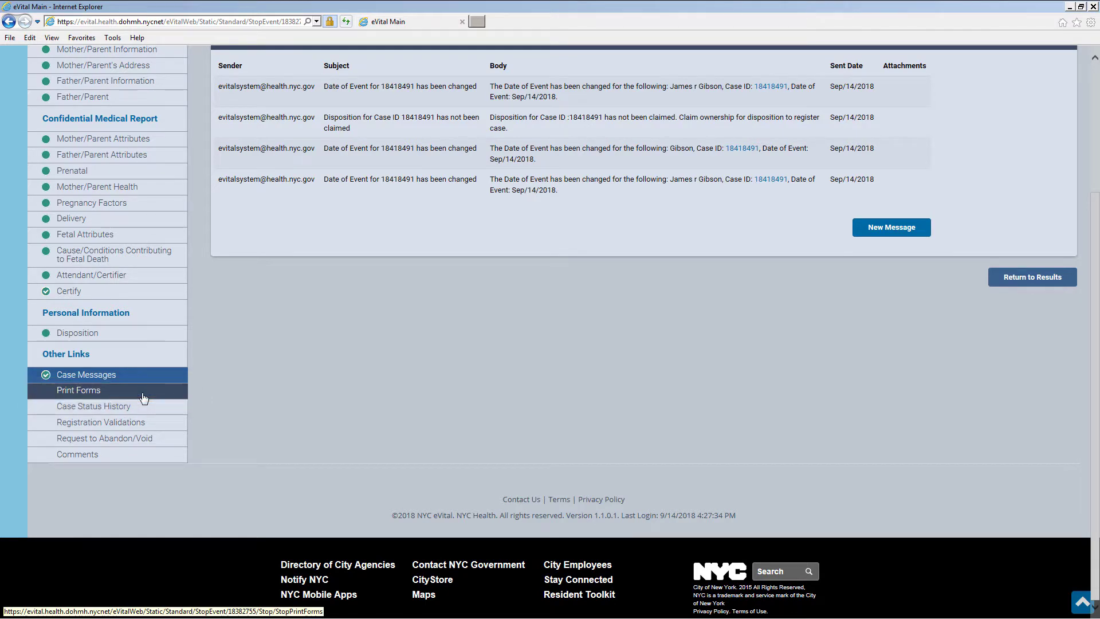
{"action": "left_click", "coordinate": [143, 395]}
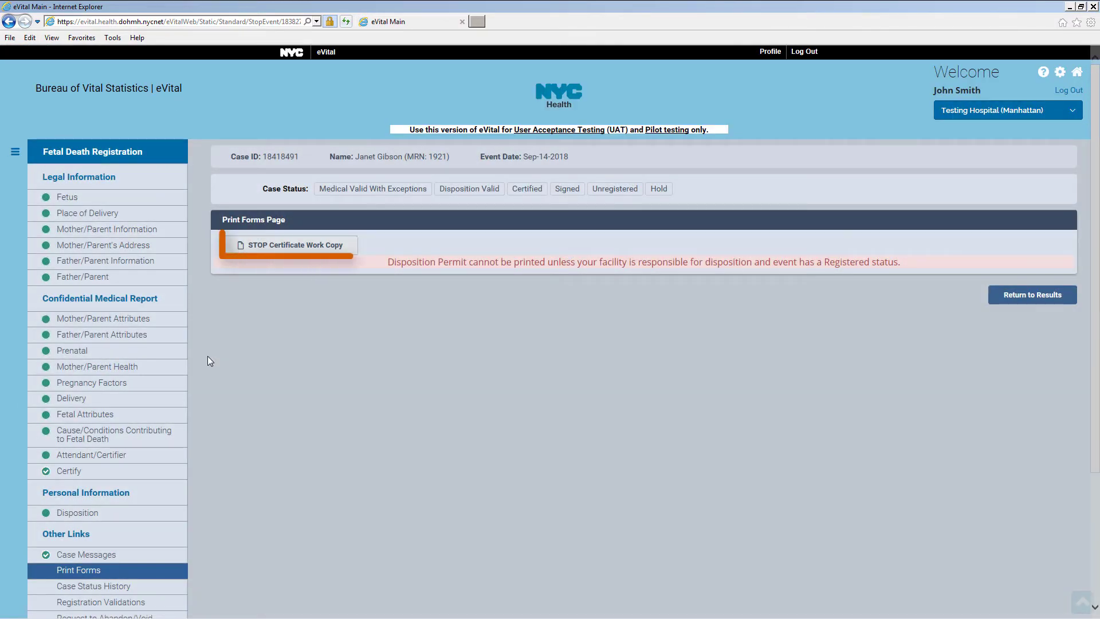
{"action": "left_click", "coordinate": [332, 248]}
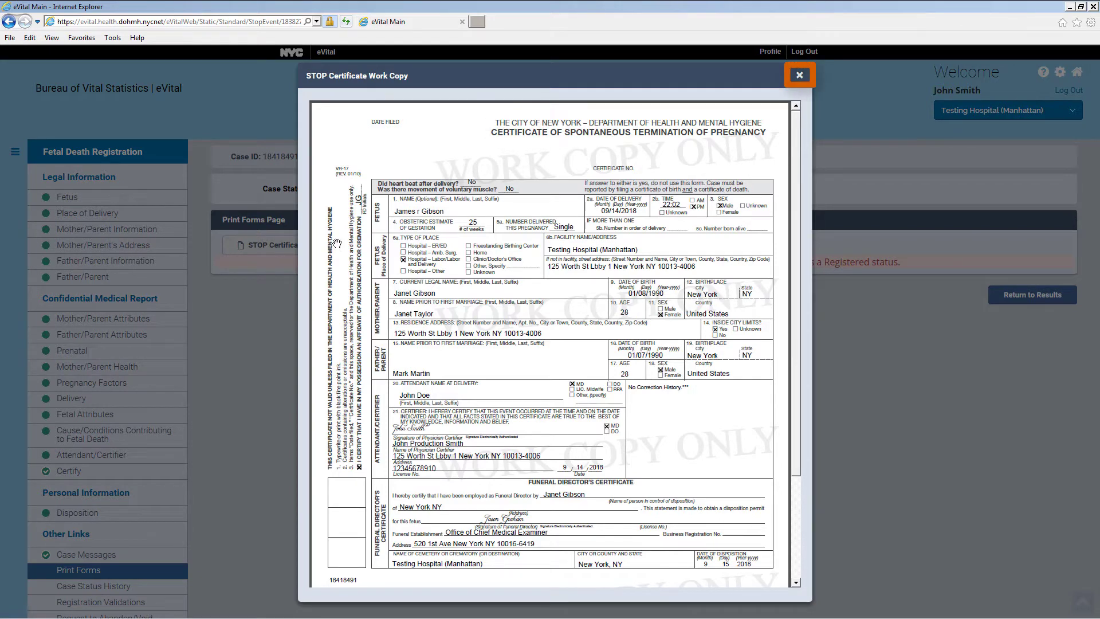
{"action": "left_click", "coordinate": [800, 78]}
{"action": "scroll", "coordinate": [801, 74], "scroll_direction": "down", "scroll_amount": 3}
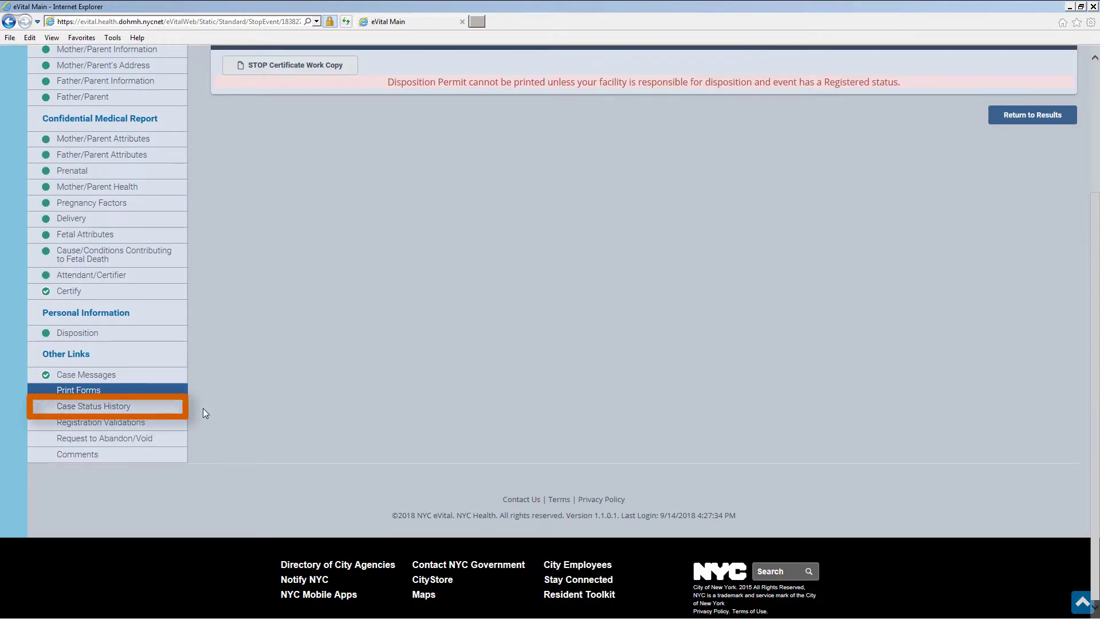
Review the case status history, then the FD0059 overridden middle-name rule in Registration Validations
{"action": "left_click", "coordinate": [152, 407]}
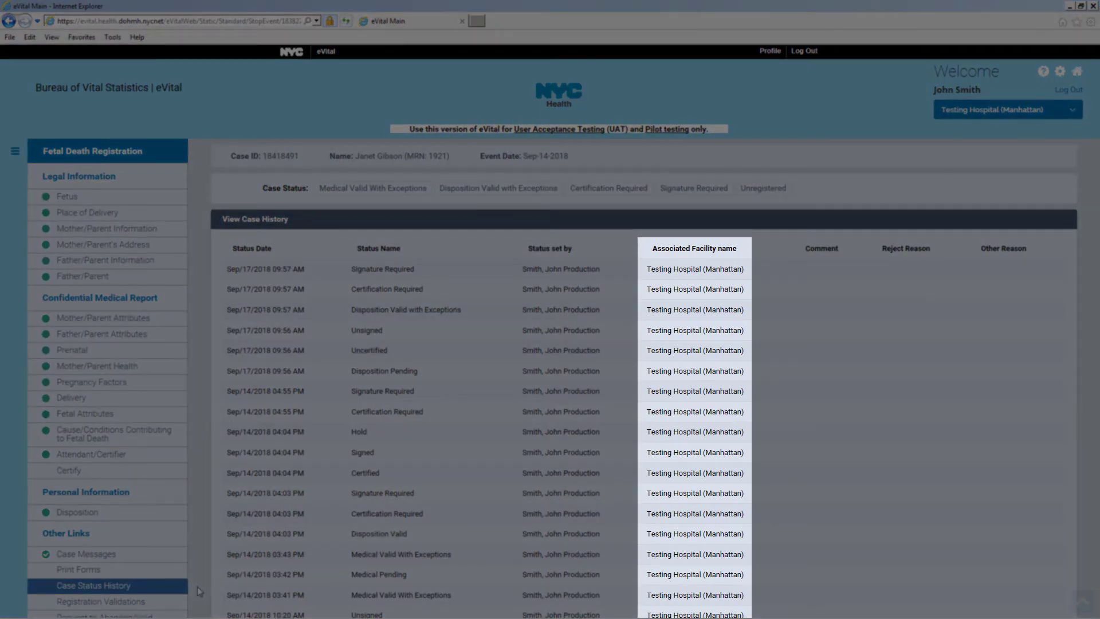
{"action": "scroll", "coordinate": [197, 586], "scroll_direction": "down", "scroll_amount": 6}
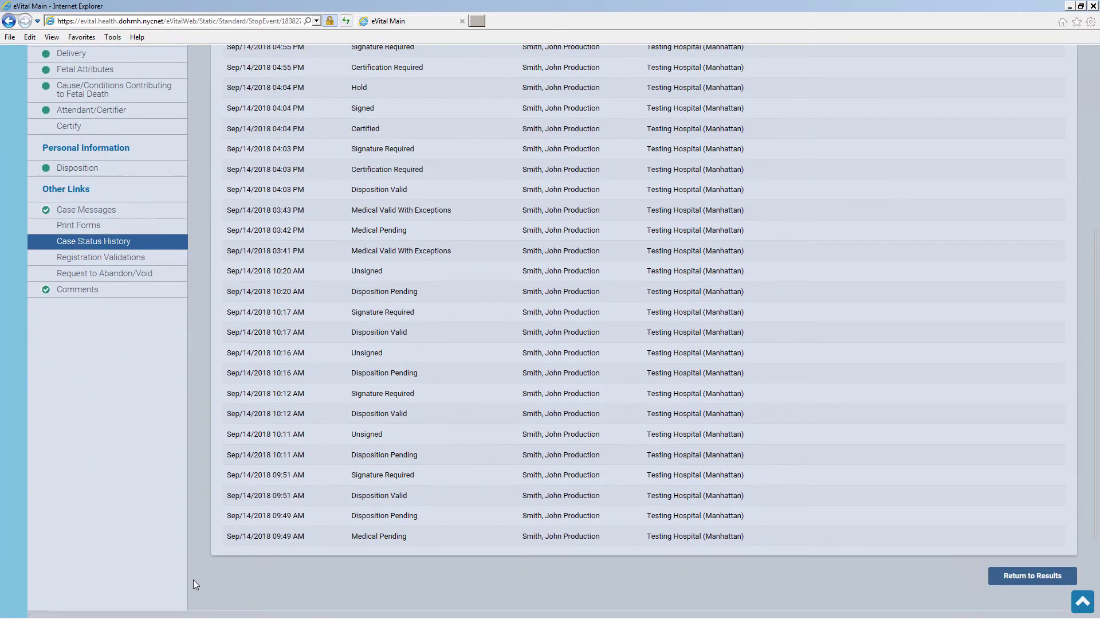
{"action": "left_click", "coordinate": [162, 261]}
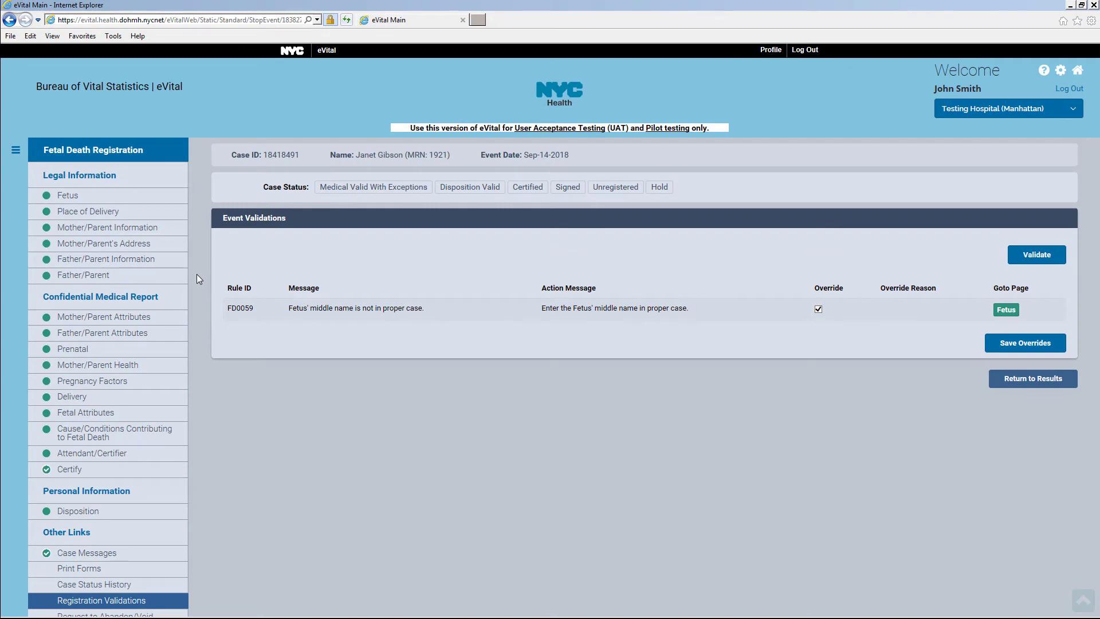
{"action": "scroll", "coordinate": [197, 274], "scroll_direction": "down", "scroll_amount": 5}
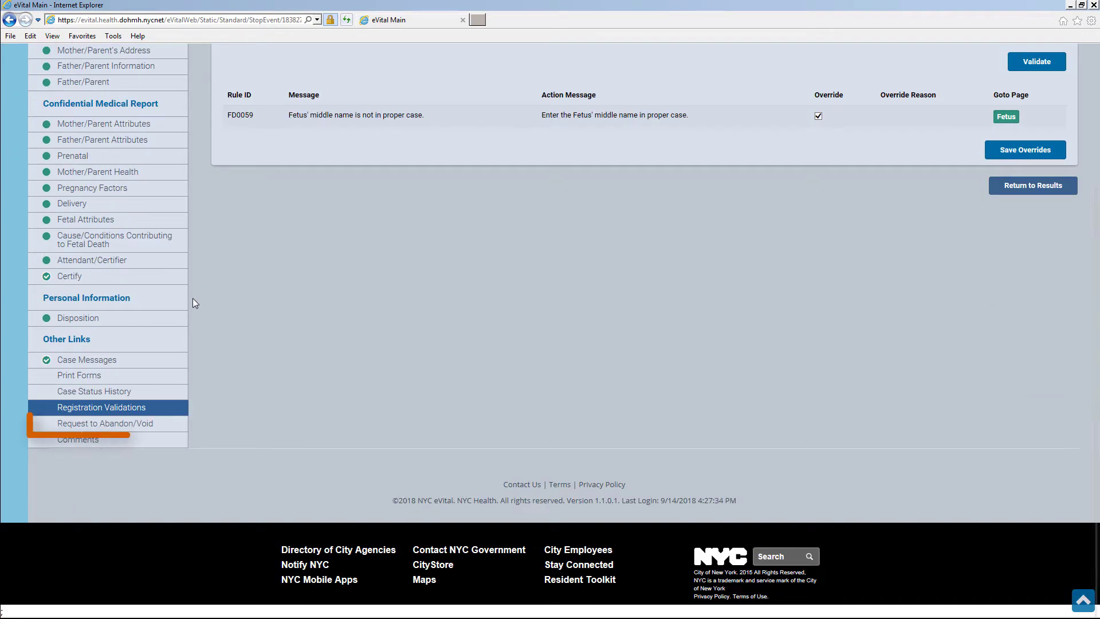
Save an External Request to Abandon with the reason 'Sample reason.'
{"action": "left_click", "coordinate": [179, 424]}
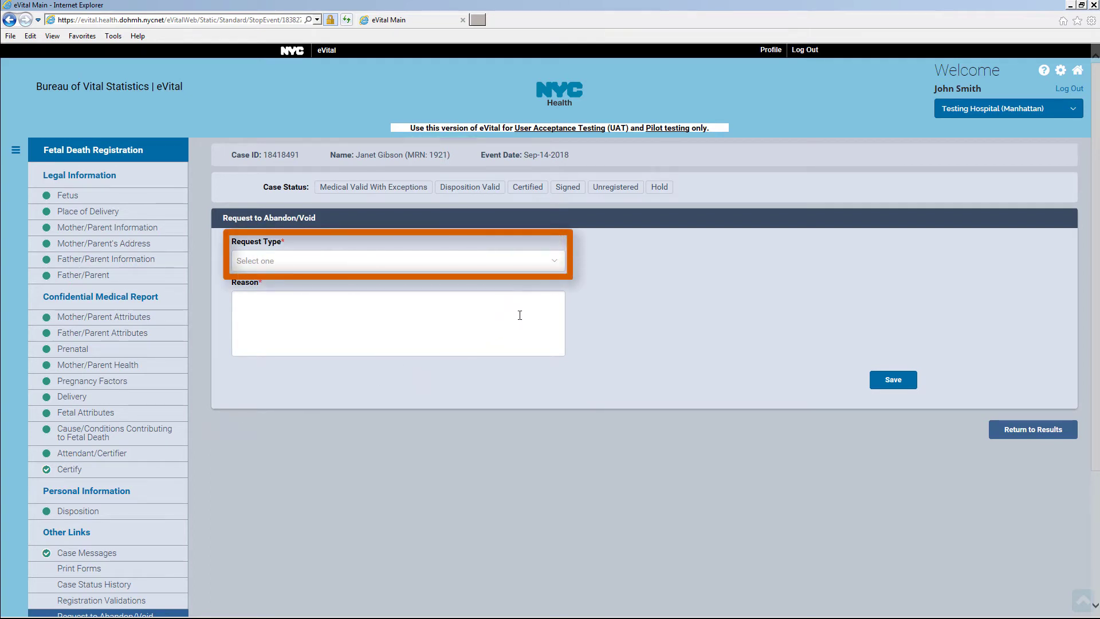
{"action": "left_click", "coordinate": [557, 263]}
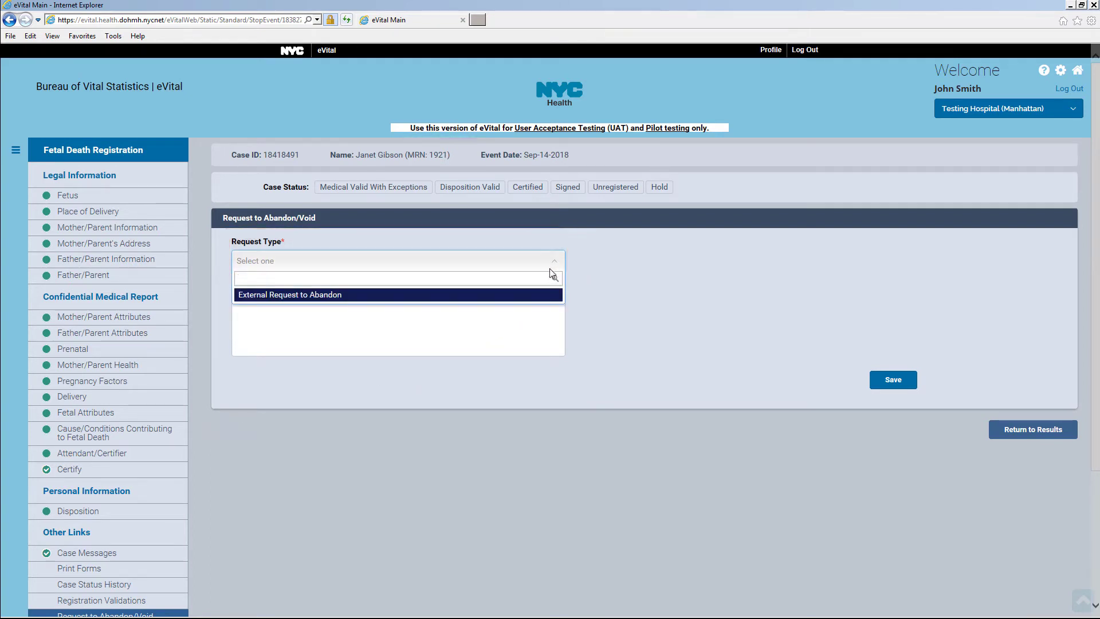
{"action": "left_click", "coordinate": [537, 296]}
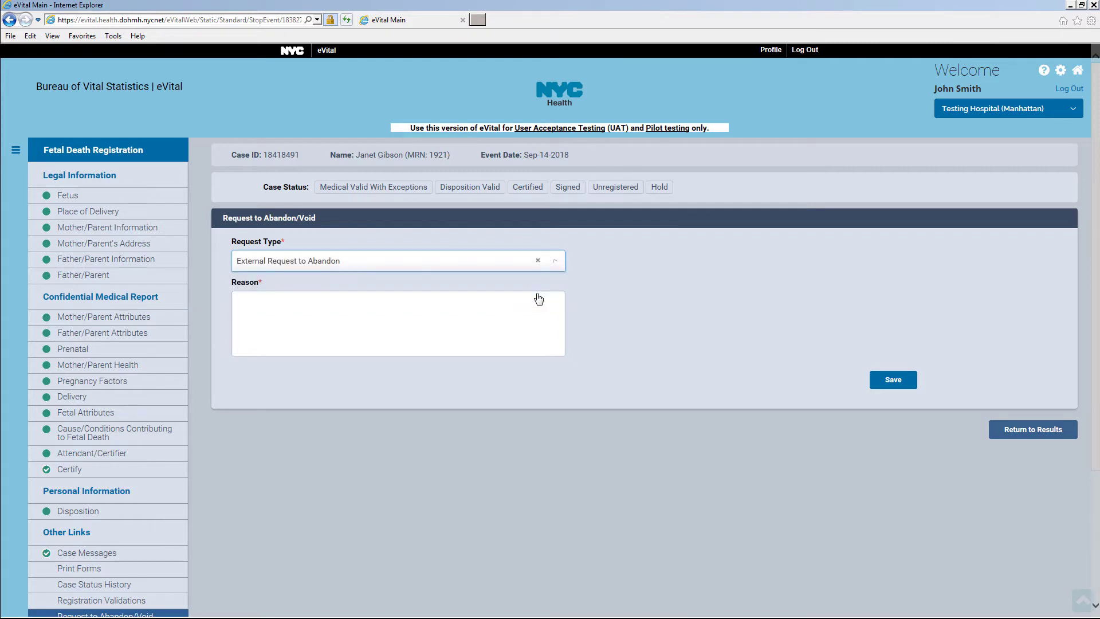
{"action": "left_click", "coordinate": [301, 305]}
{"action": "type", "text": "Sample"}
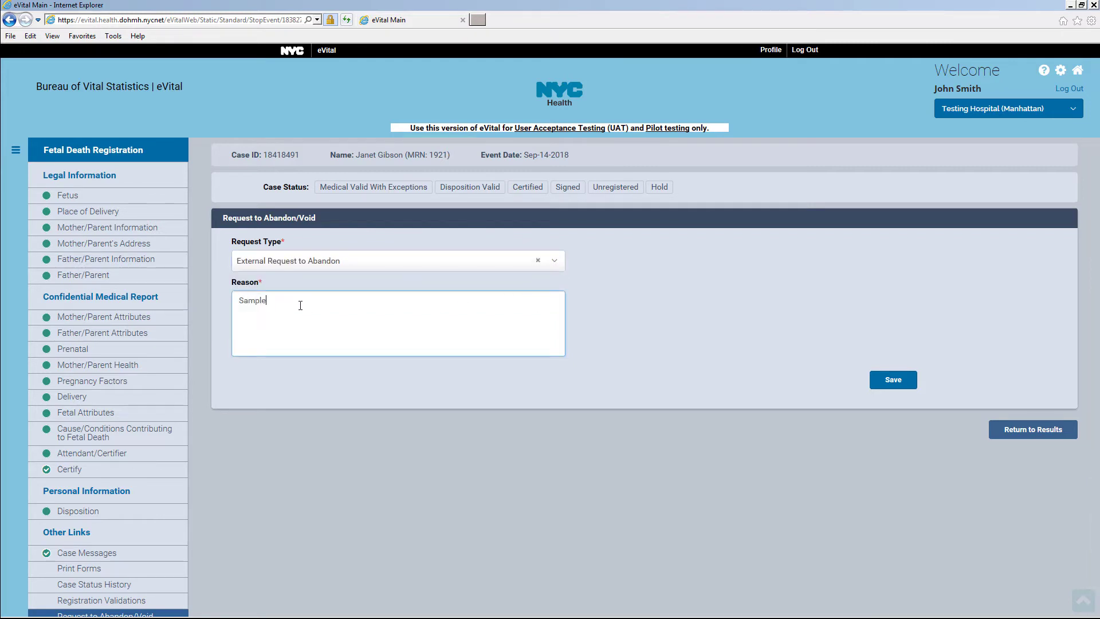
{"action": "type", "text": " reason."}
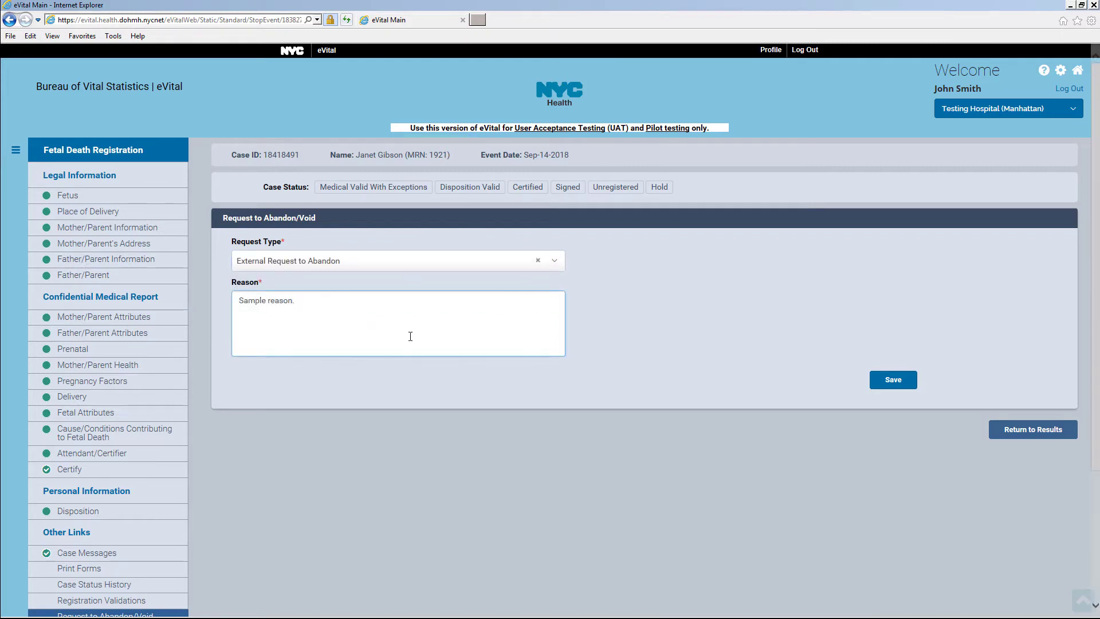
{"action": "left_click", "coordinate": [887, 381]}
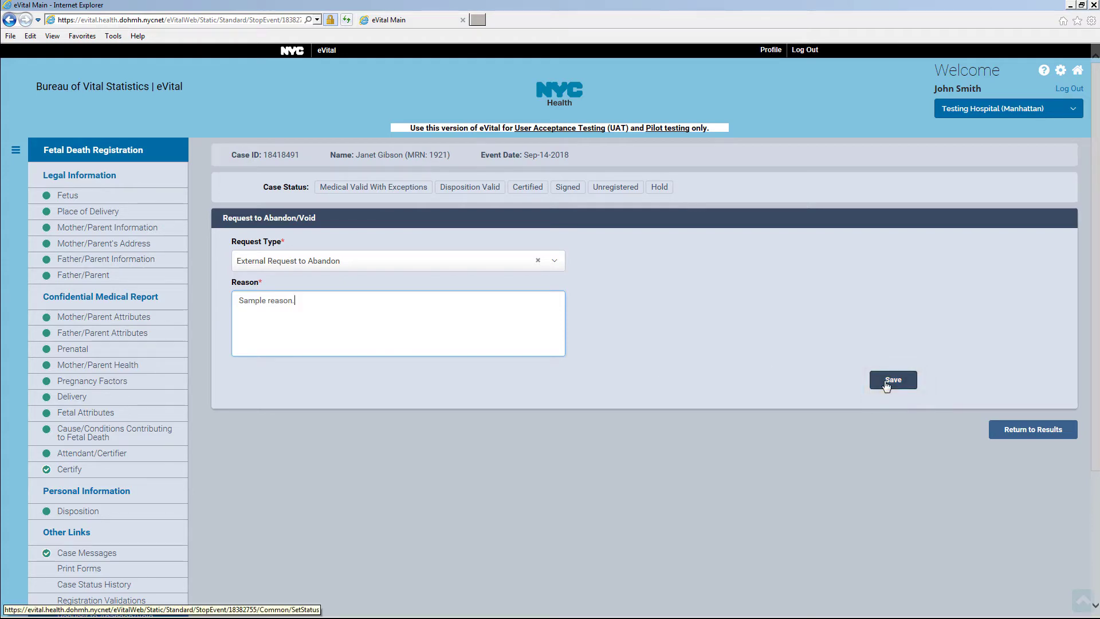
{"action": "scroll", "coordinate": [882, 383], "scroll_direction": "down", "scroll_amount": 3}
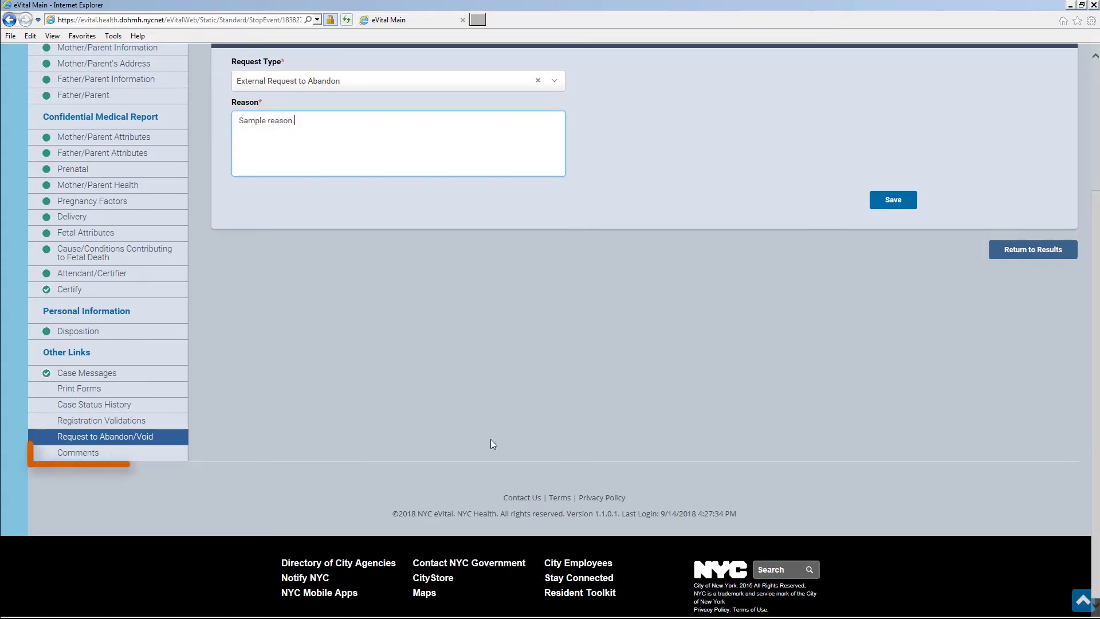
Add and save an Event-type comment reading 'Sample comment.'
{"action": "left_click", "coordinate": [154, 456]}
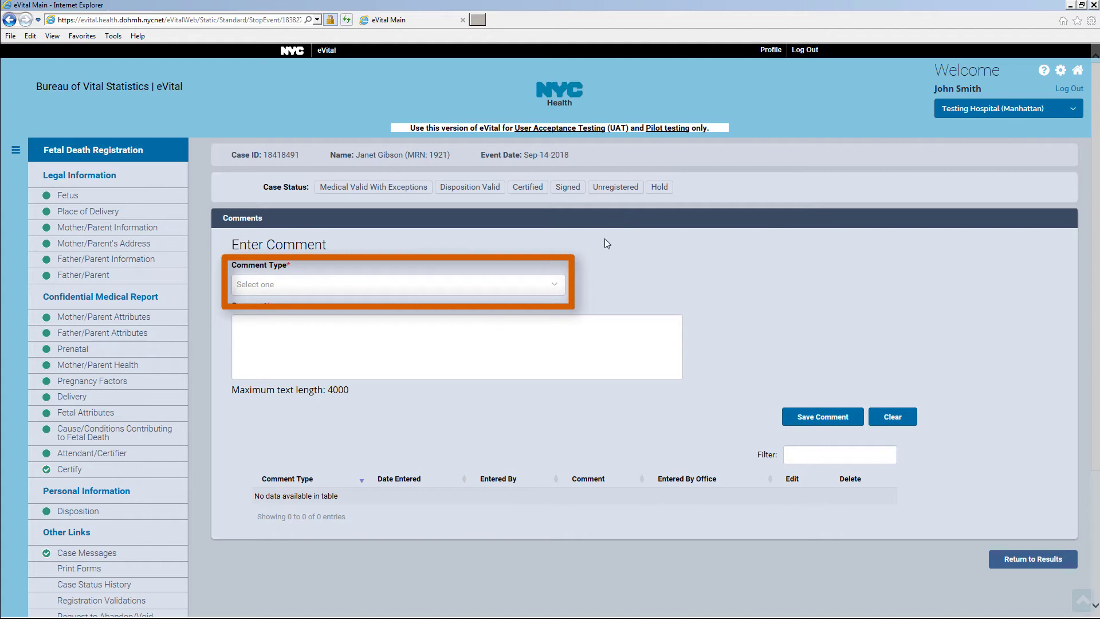
{"action": "left_click", "coordinate": [555, 287]}
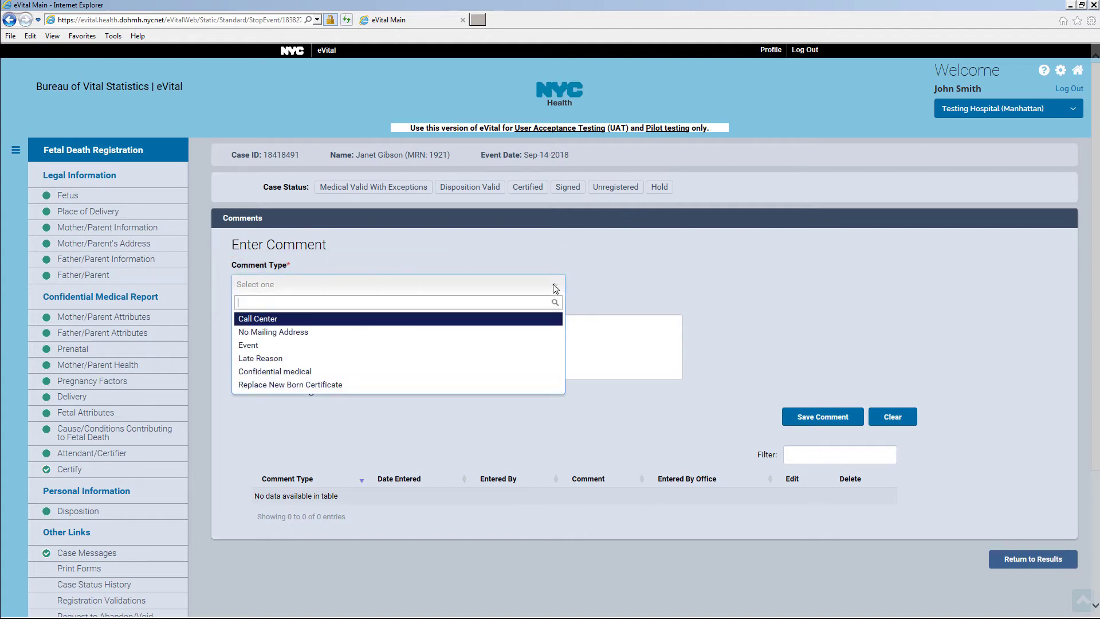
{"action": "left_click", "coordinate": [513, 346]}
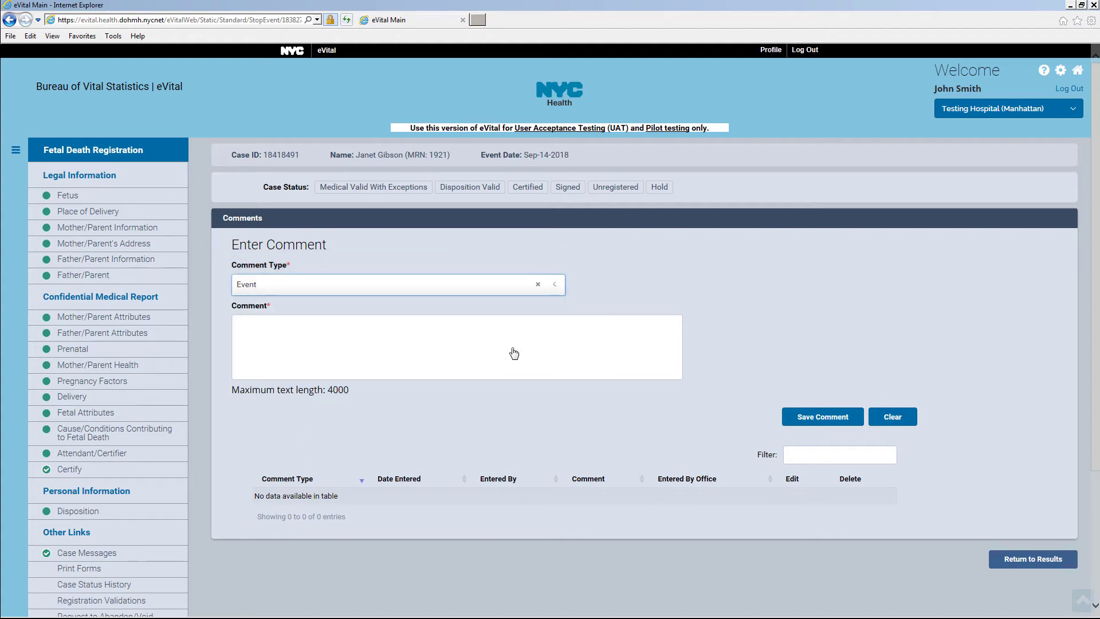
{"action": "left_click", "coordinate": [304, 329]}
{"action": "type", "text": "Sa"}
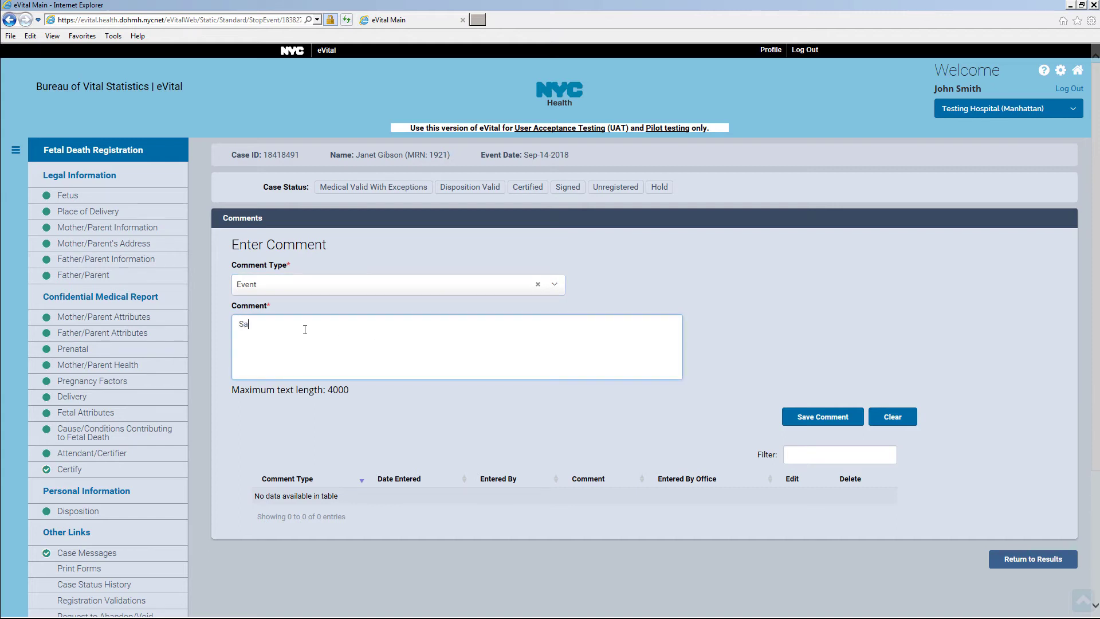
{"action": "type", "text": "mple comment"}
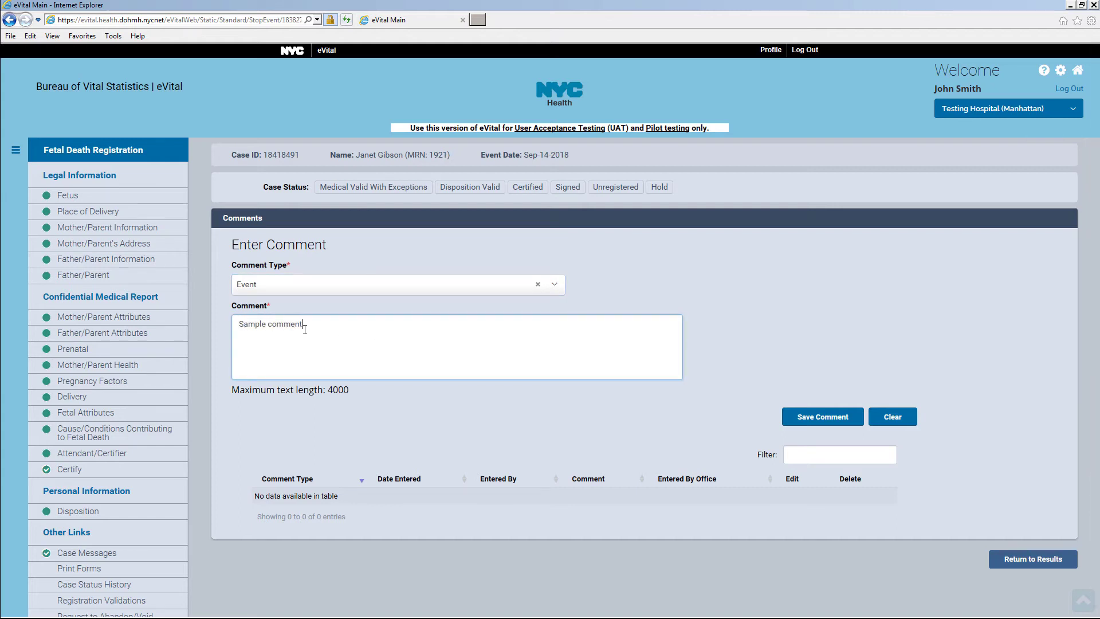
{"action": "type", "text": "."}
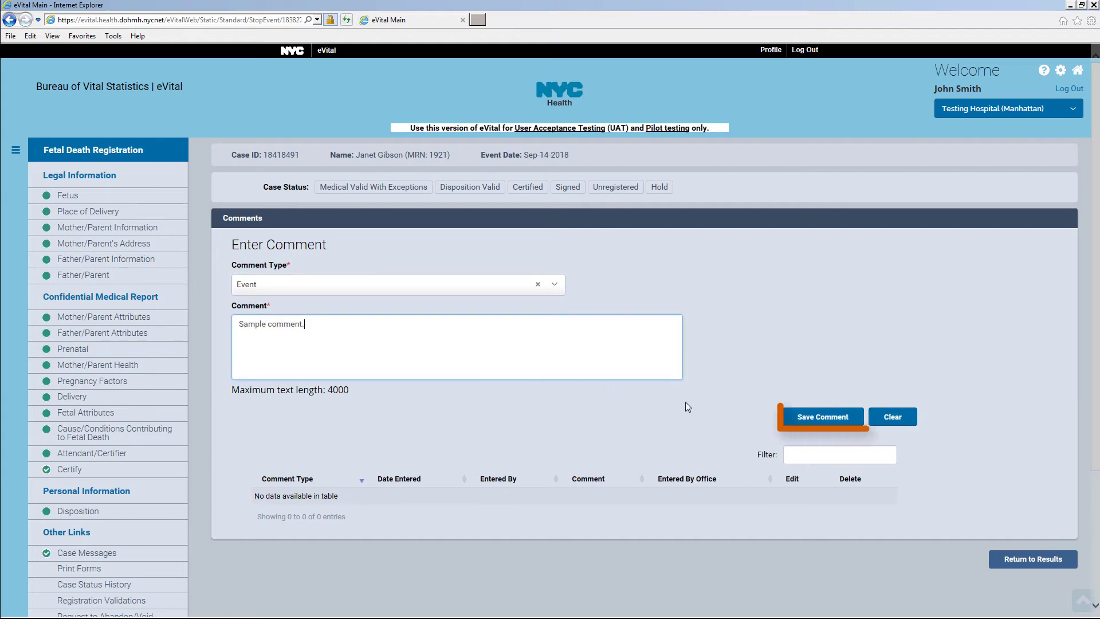
{"action": "left_click", "coordinate": [858, 421]}
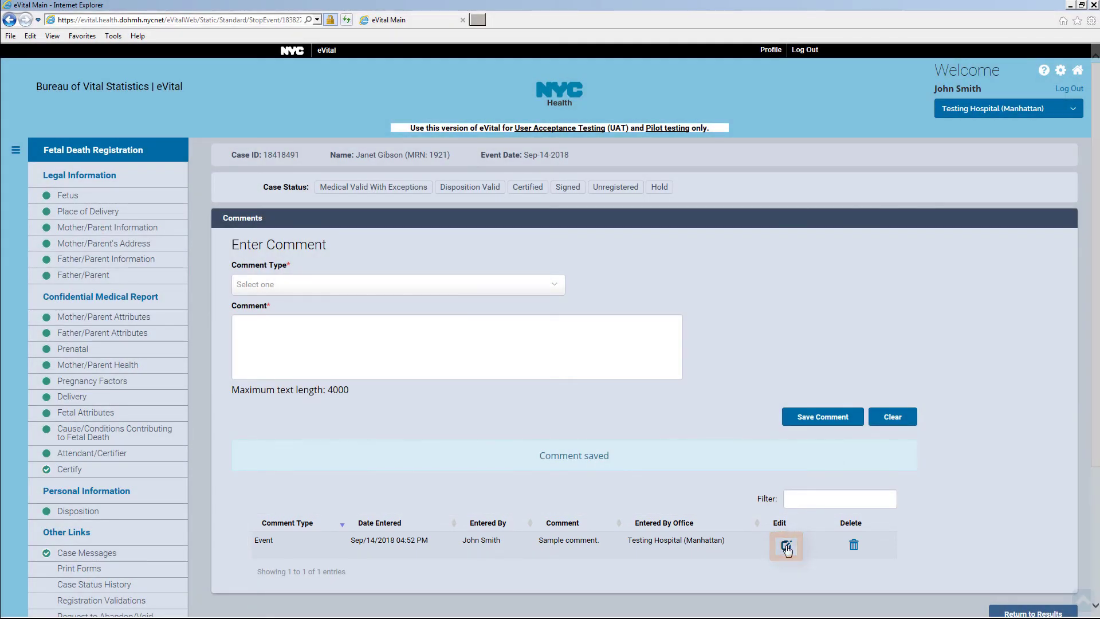
{"action": "left_click", "coordinate": [854, 546]}
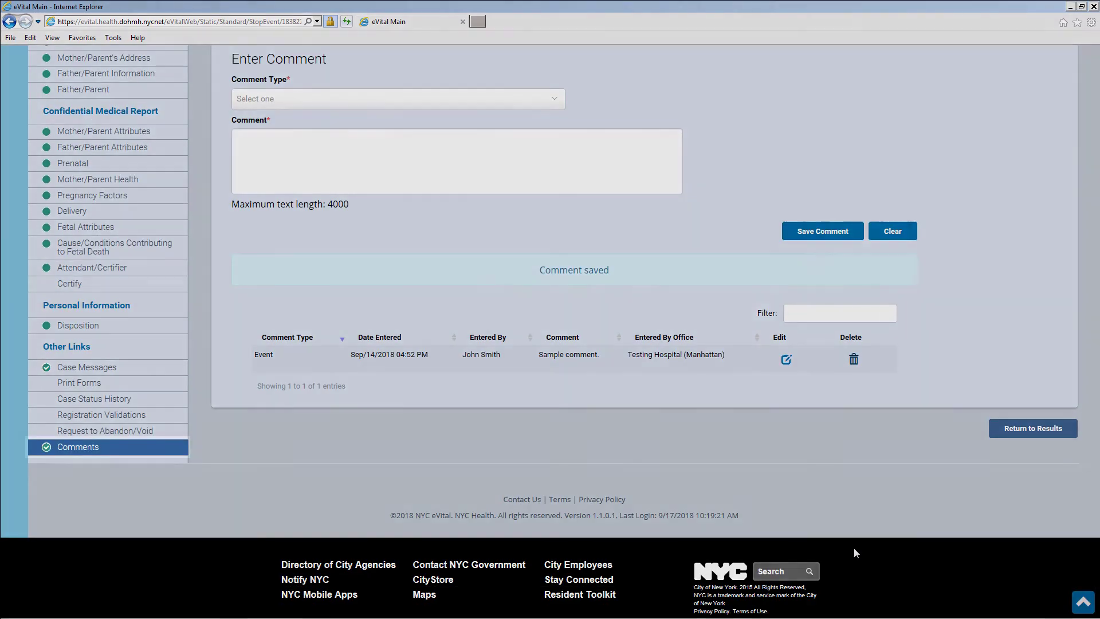